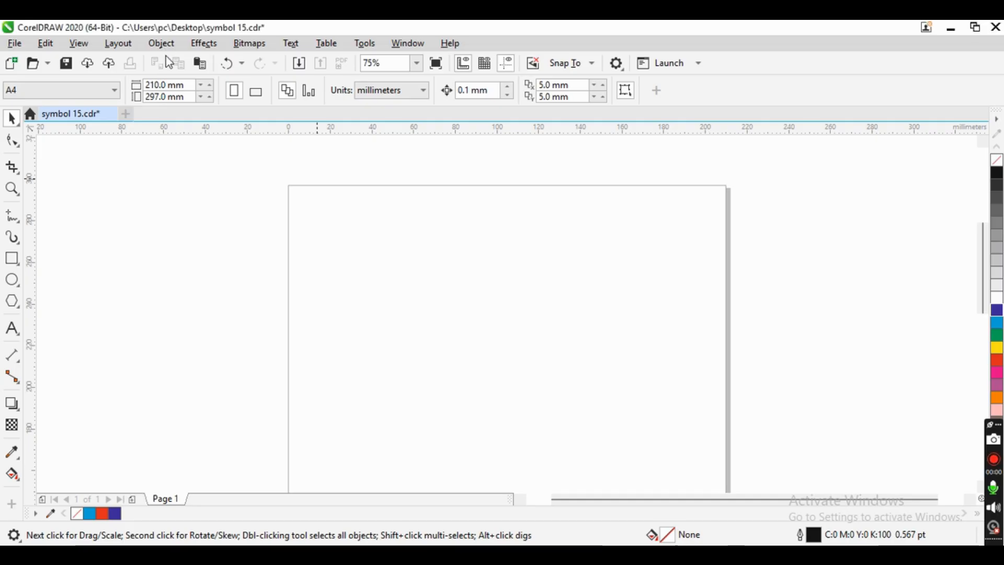
left_click(161, 43)
mouse_move(250, 324)
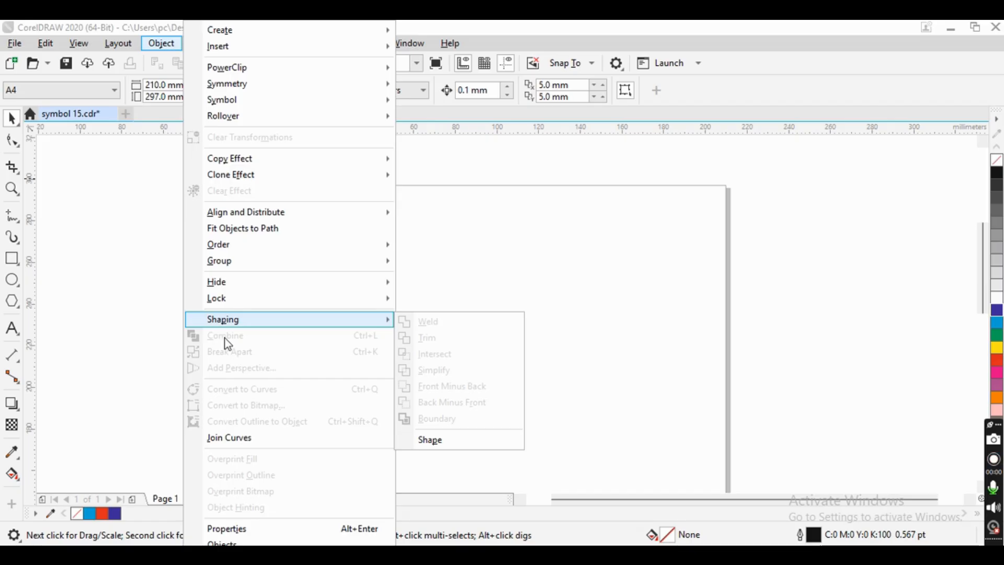
left_click(483, 268)
Step: Draw a circle about 28 mm in diameter in the upper-left area of the page
left_click(13, 280)
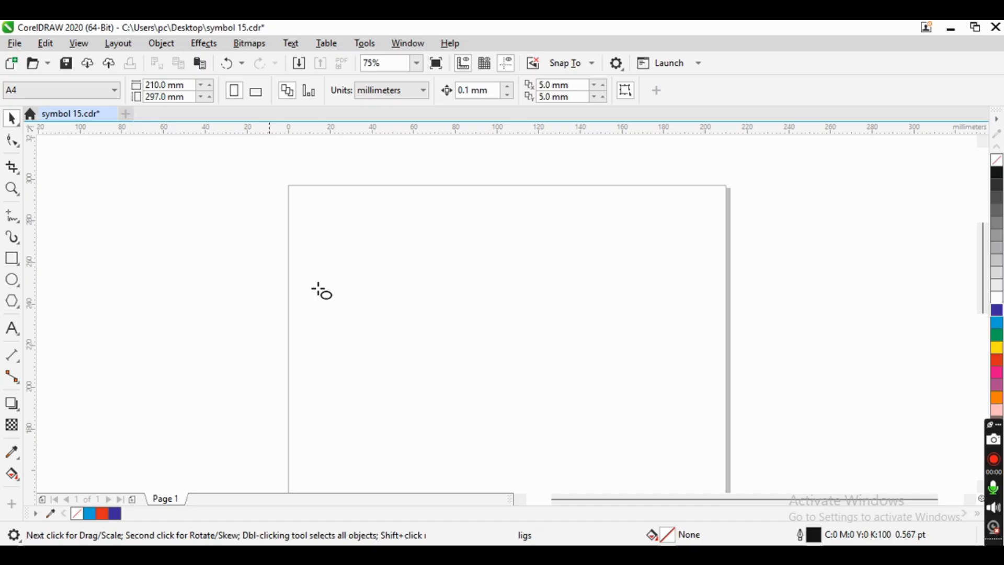
left_click_drag(373, 249, 436, 311)
left_click_drag(455, 250, 533, 324)
left_click(12, 119)
key("Delete")
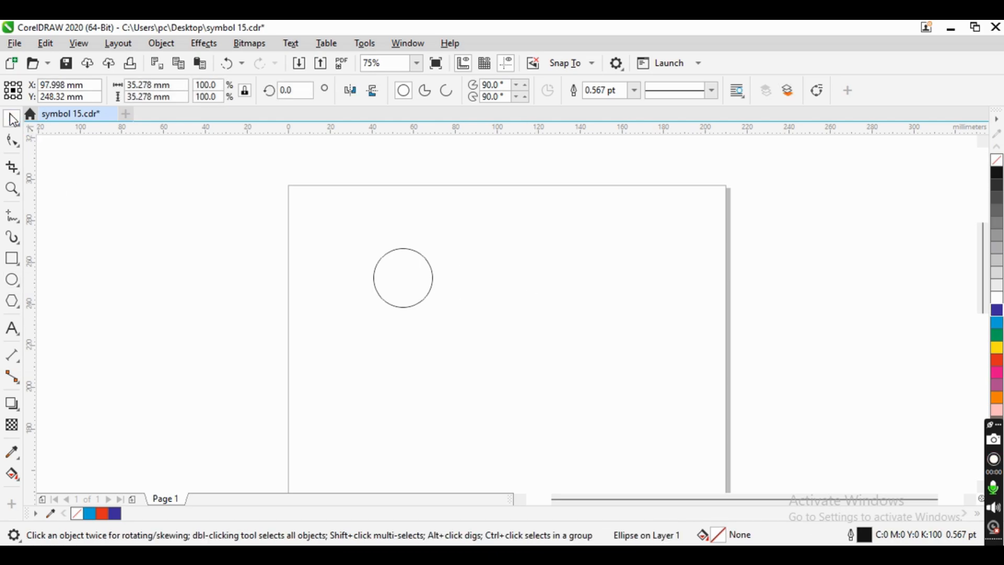
Step: Place a copy of the circle about 20 mm to its right so that the two circles overlap
left_click_drag(406, 270, 447, 285)
scroll(445, 285, "up", 2)
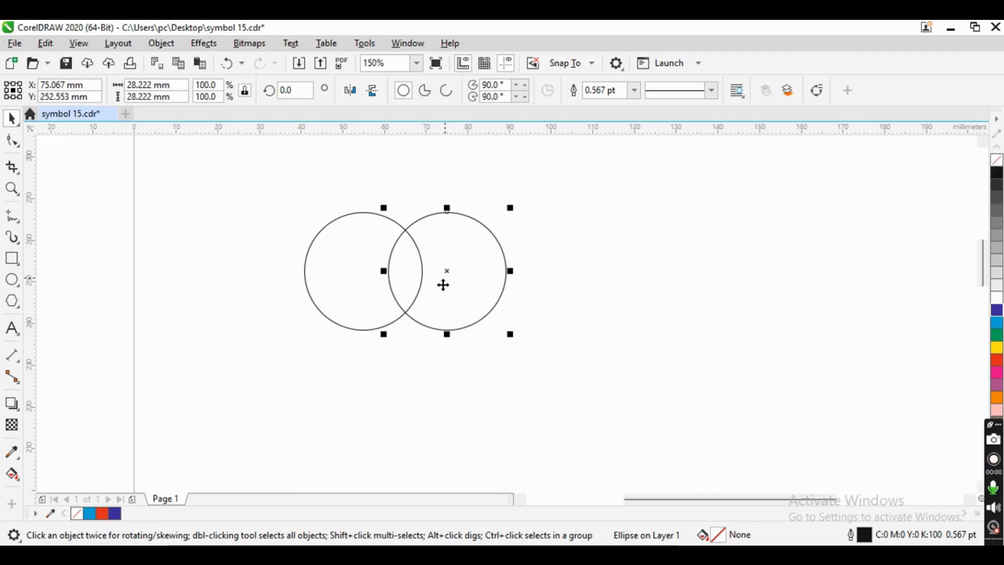
scroll(463, 281, "down", 2)
Step: Combine the two overlapping circles into a single curve object
left_click_drag(581, 205, 343, 375)
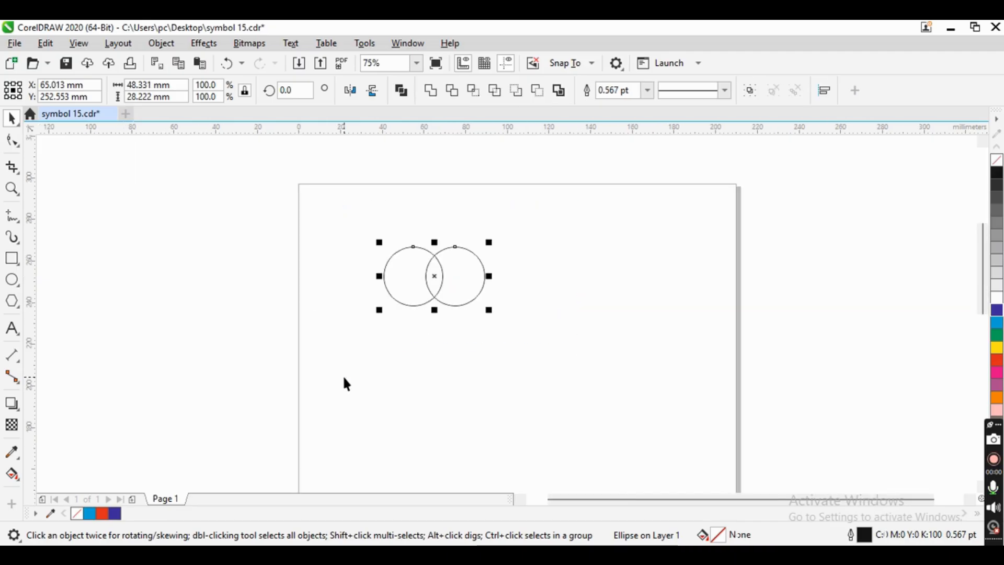
left_click(161, 43)
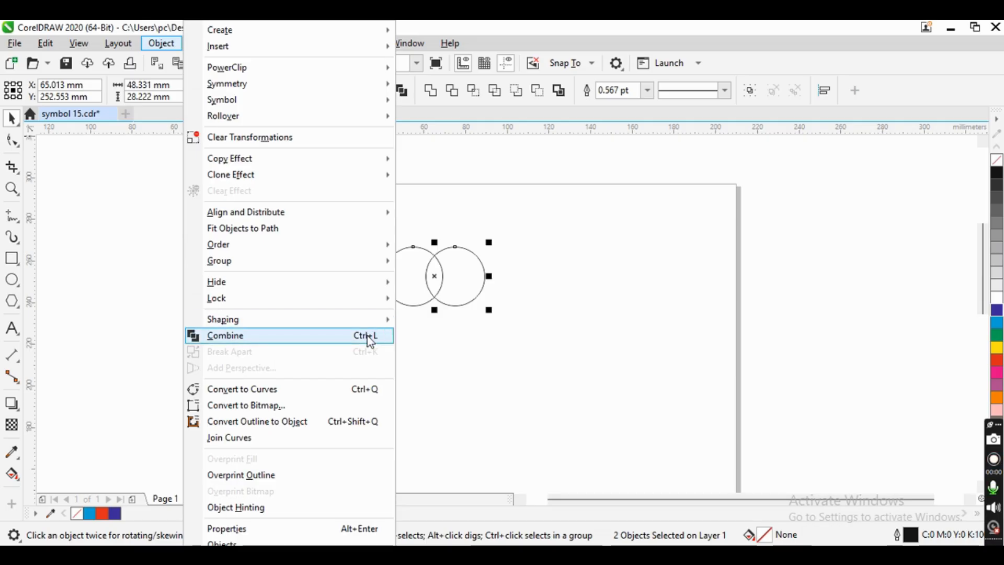
left_click(253, 338)
left_click(446, 271)
scroll(449, 275, "up", 3)
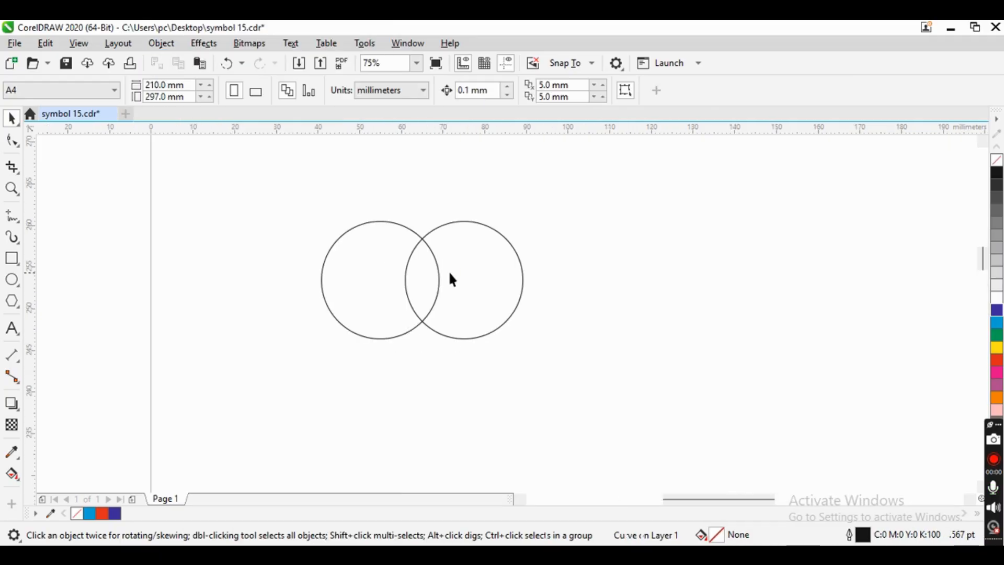
scroll(454, 282, "down", 3)
Step: Fill the combined circles with blue (C:100 M:100 Y:0 K:0)
left_click(459, 275)
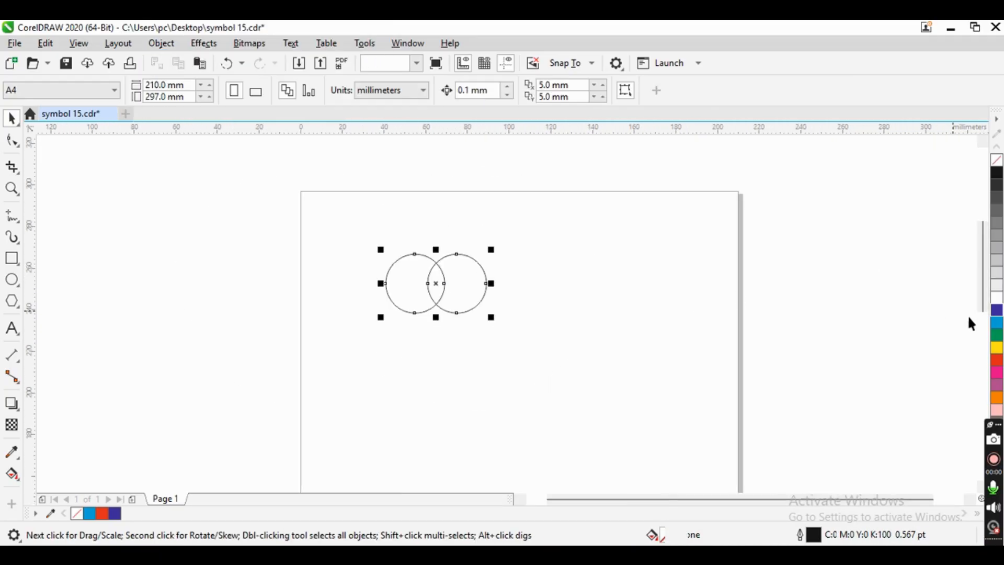
left_click(997, 311)
scroll(417, 293, "up", 3)
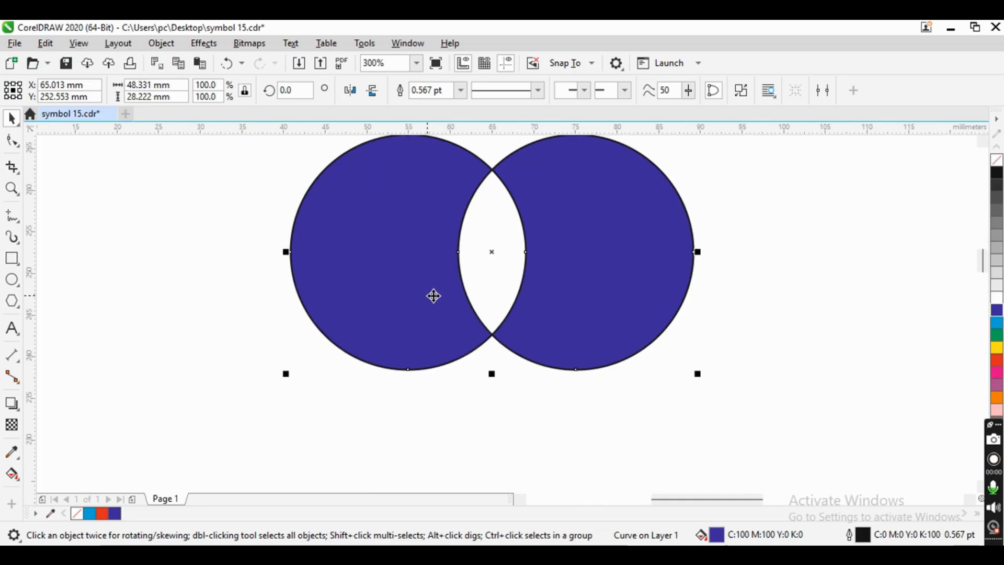
scroll(435, 296, "down", 3)
Step: Move the combined blue shape about 5 mm upward
left_click(471, 264)
scroll(377, 351, "up", 3)
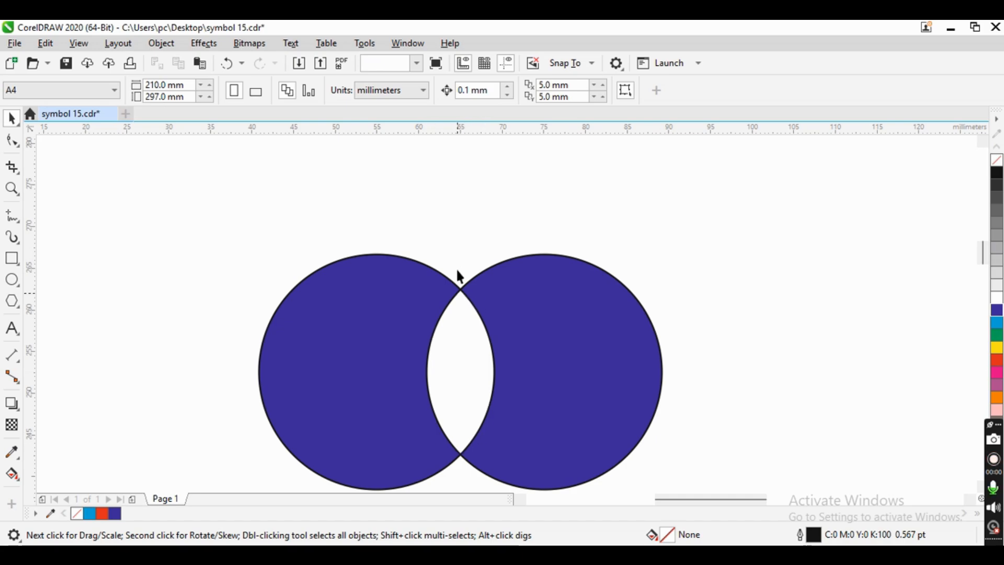
left_click_drag(459, 293, 463, 253)
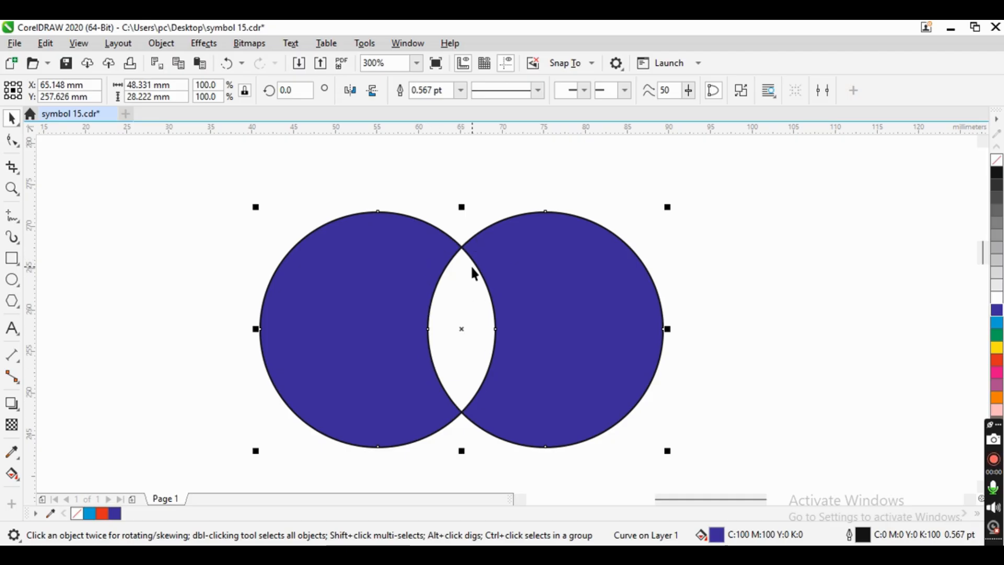
Step: Examine the overlap area and outer edges of the combined blue circles
scroll(485, 265, "down", 2)
scroll(478, 281, "up", 2)
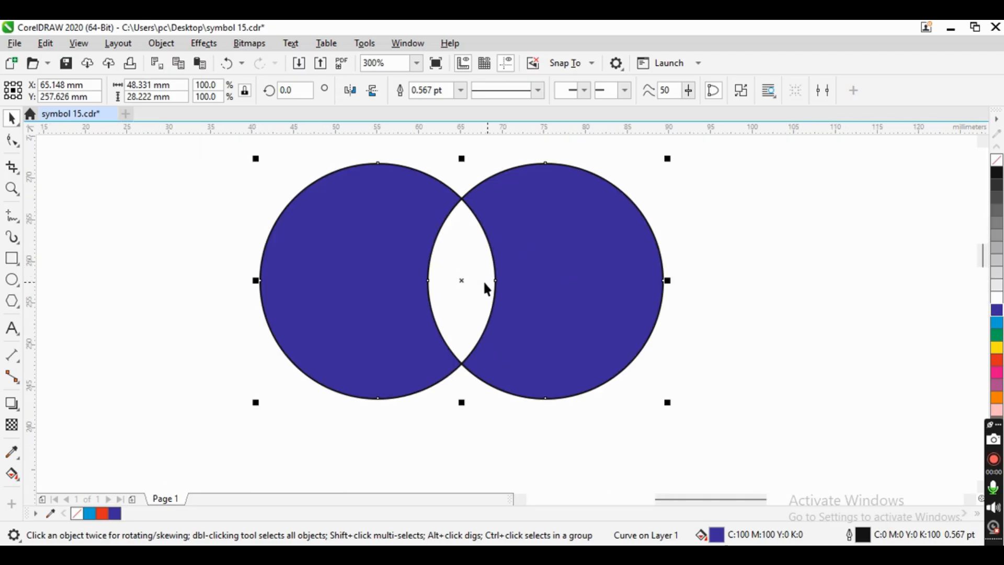
scroll(482, 280, "down", 2)
left_click(480, 283)
left_click(541, 280)
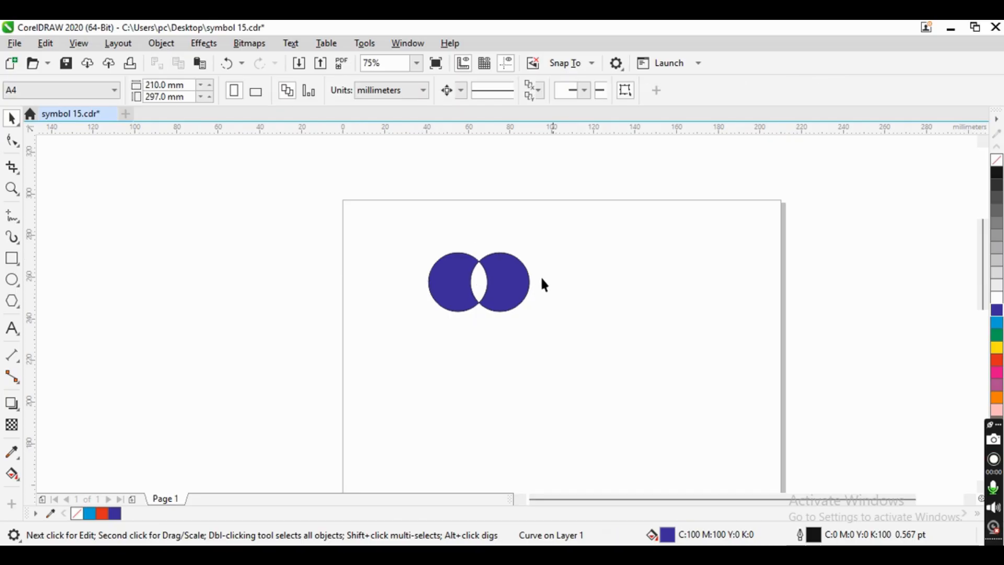
scroll(497, 293, "up", 2)
scroll(483, 296, "down", 2)
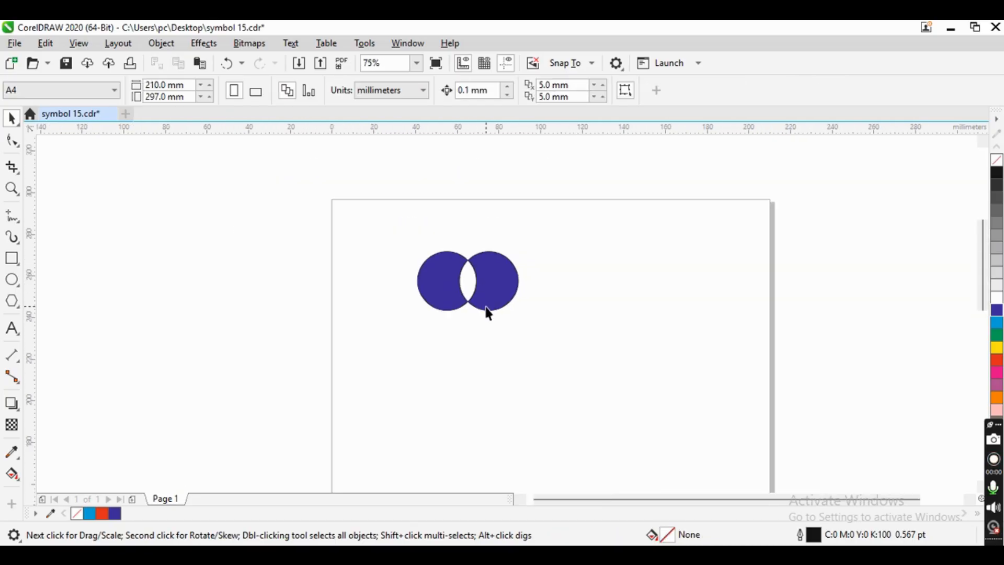
left_click(485, 293)
left_click(522, 338)
Step: Draw a narrow upright ellipse about 9 mm wide and 52 mm high below the blue shape
left_click(18, 281)
left_click(32, 278)
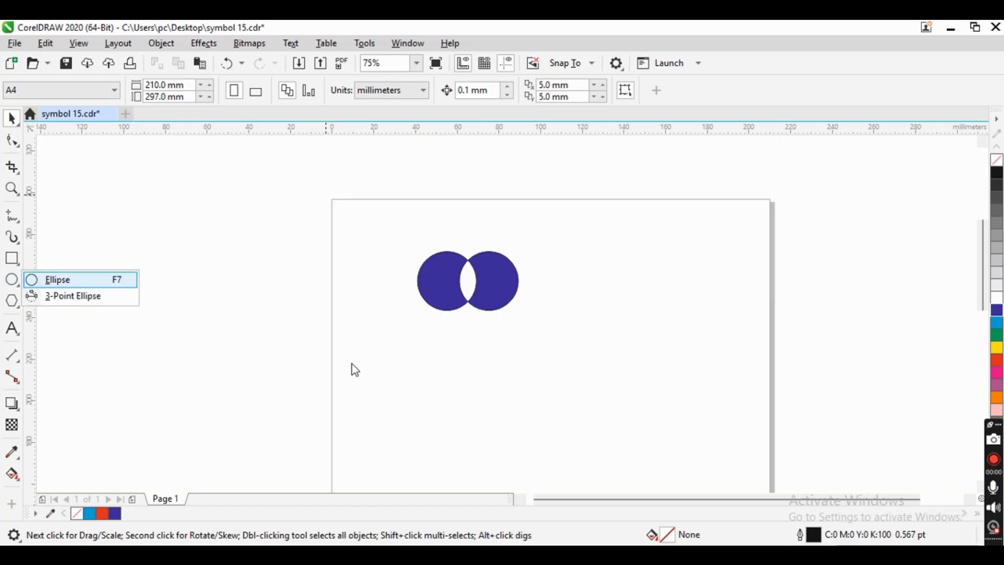
left_click_drag(499, 358, 523, 469)
left_click(11, 118)
scroll(641, 304, "down", 2)
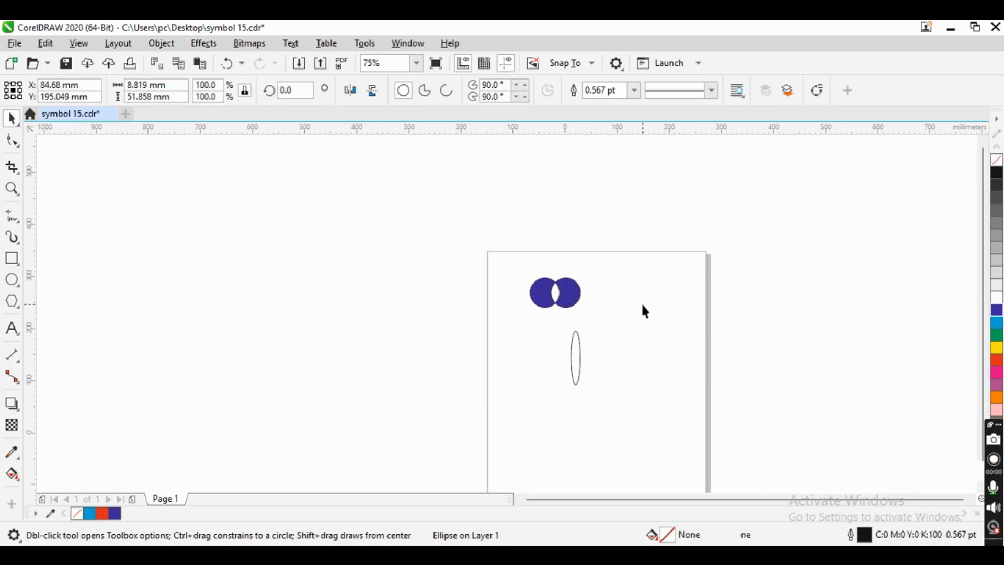
Step: Move the ellipse's rotation center to its bottom end and make a copy rotated about 11° clockwise around it
key("shift+F2")
left_click(515, 285)
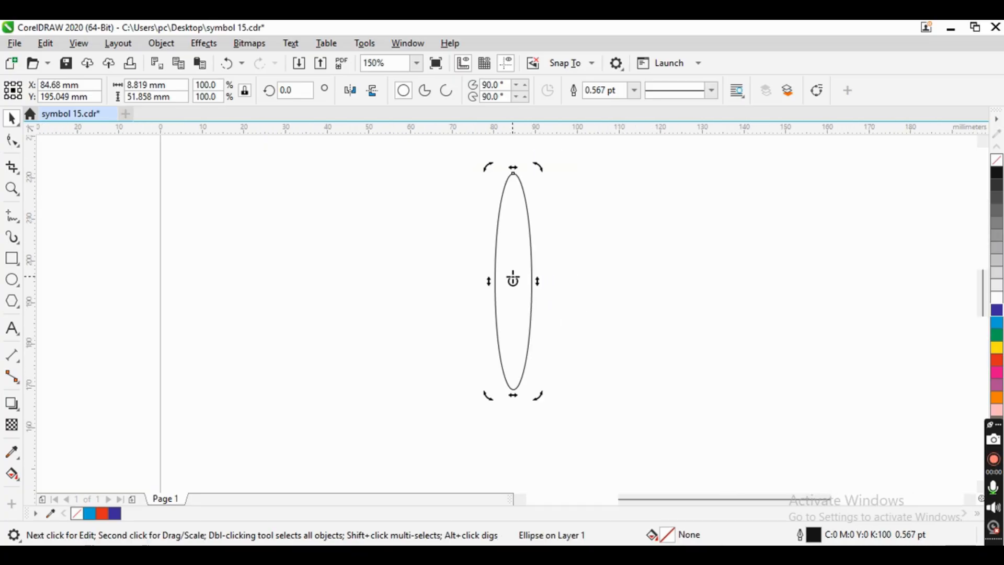
left_click_drag(512, 279, 514, 391)
left_click_drag(539, 167, 575, 194)
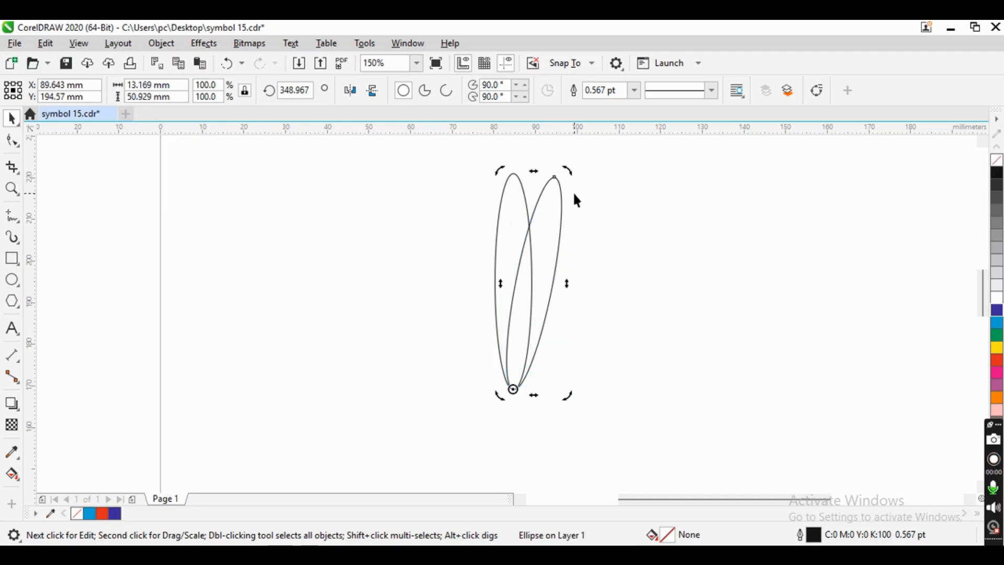
Step: Repeat the rotated duplication of the ellipse around its bottom pivot until the petals complete a full circle
key("ctrl+r")
key("ctrl+r")
key("ctrl+r")
key("ctrl+r")
key("ctrl+r")
key("ctrl+r")
key("ctrl+r")
key("ctrl+r")
key("ctrl+r")
key("ctrl+r")
key("ctrl+r")
key("ctrl+r")
key("ctrl+r")
key("ctrl+r")
key("ctrl+r")
key("ctrl+r")
key("ctrl+r")
key("ctrl+r")
key("ctrl+r")
key("ctrl+r")
key("ctrl+r")
key("ctrl+r")
key("ctrl+r")
key("ctrl+r")
key("ctrl+r")
key("ctrl+r")
key("ctrl+r")
key("ctrl+r")
key("ctrl+r")
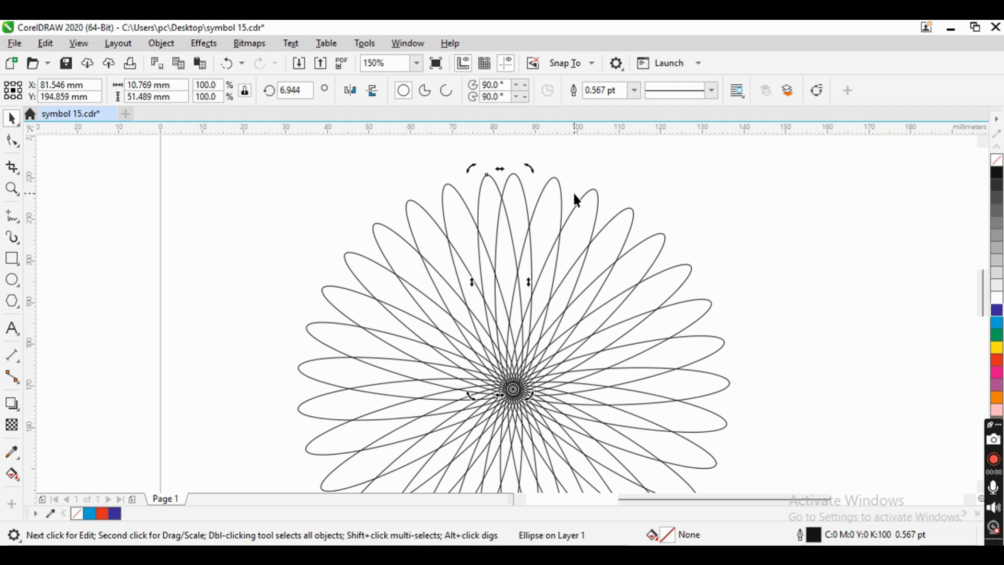
Step: Fill all the ellipse petals of the flower with yellow (C:0 M:0 Y:100 K:0)
scroll(573, 190, "down", 5)
left_click_drag(477, 186, 688, 337)
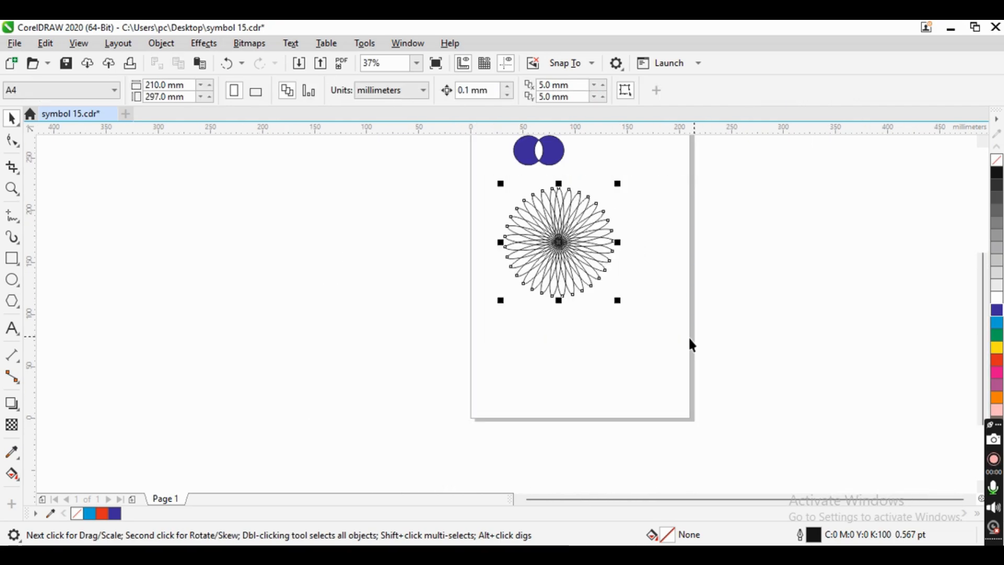
left_click(997, 348)
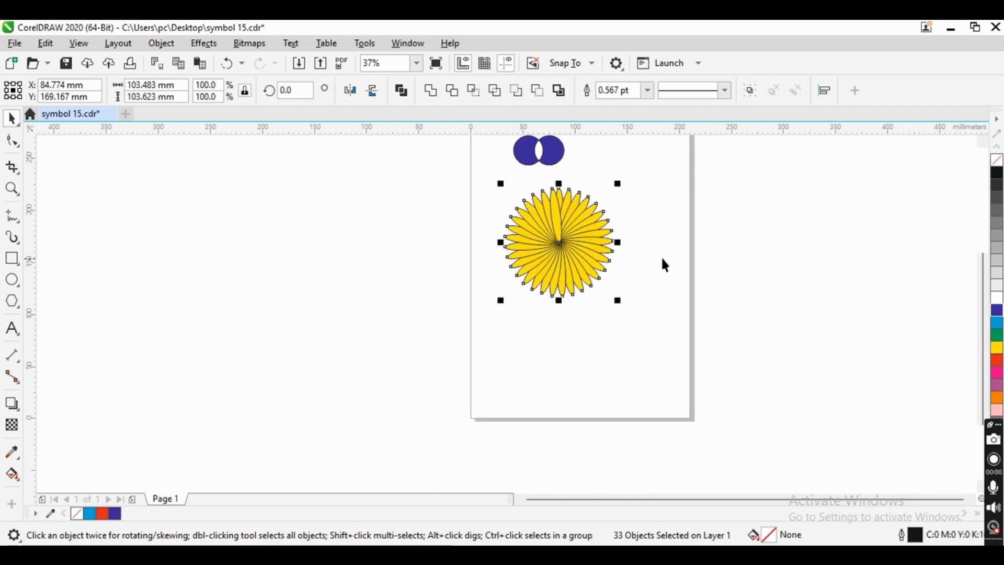
left_click(660, 240)
scroll(570, 212, "up", 2)
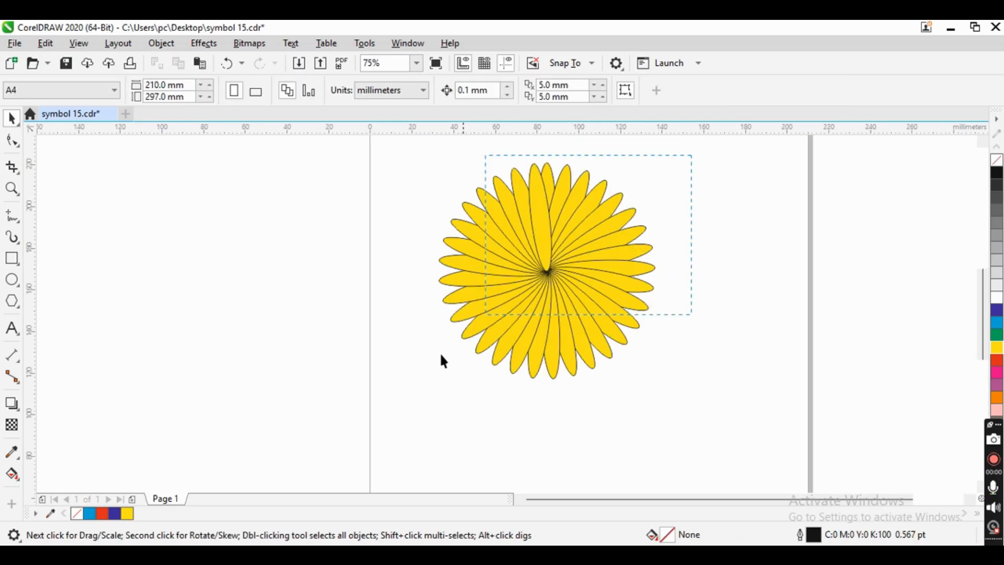
Step: Combine all the yellow petals into one curve object
key("ctrl+a")
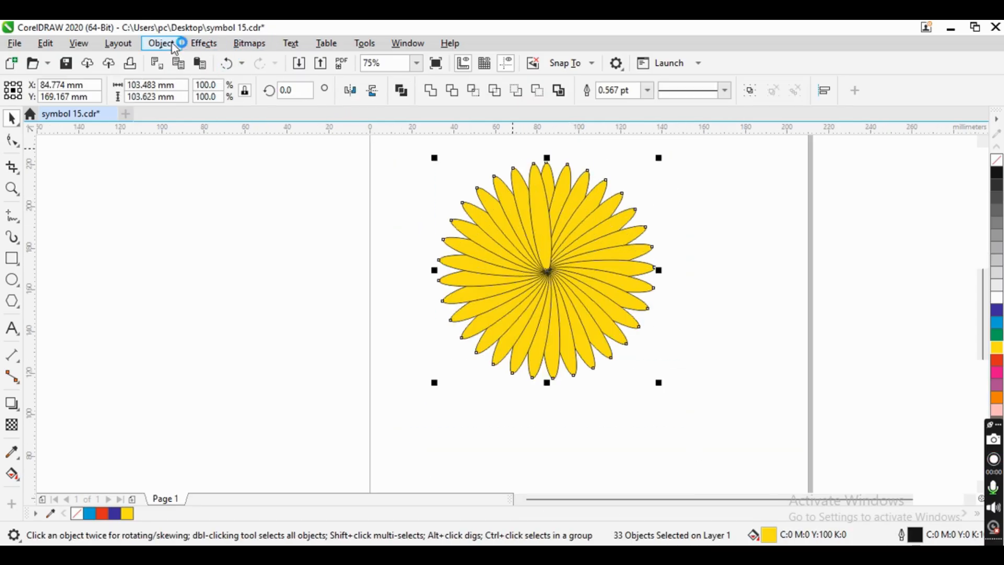
left_click(162, 44)
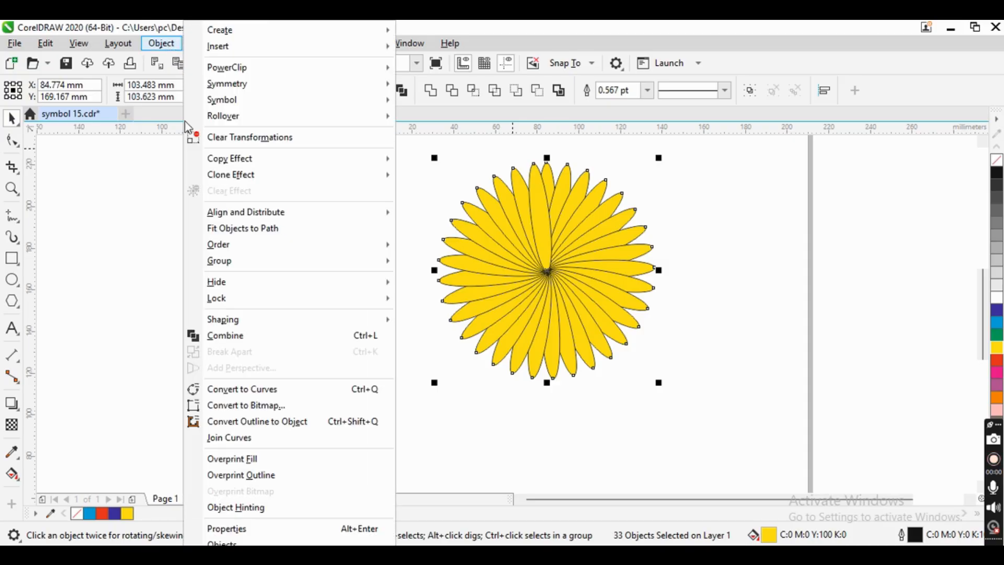
left_click(254, 336)
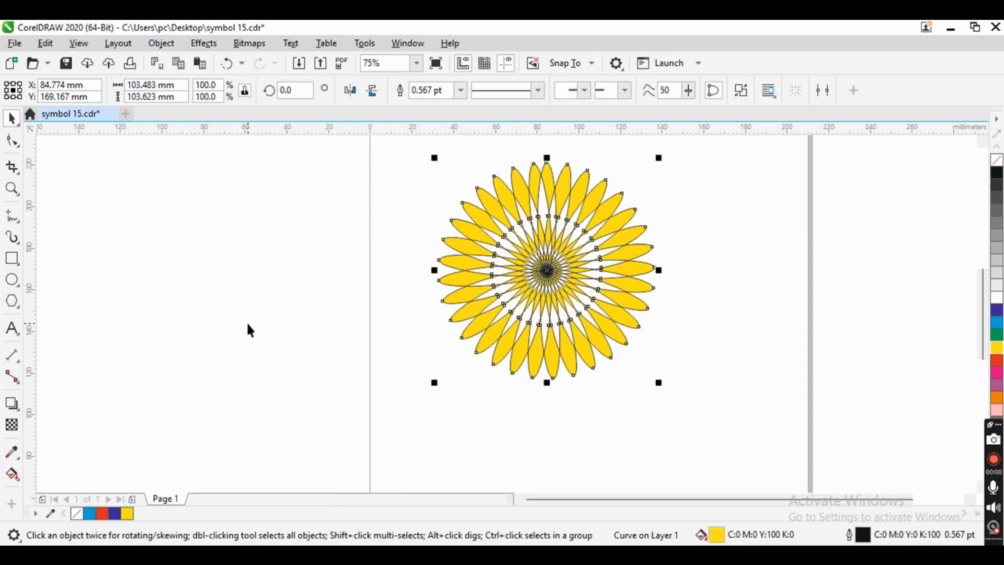
left_click(681, 295)
scroll(596, 254, "up", 2)
scroll(566, 315, "down", 2)
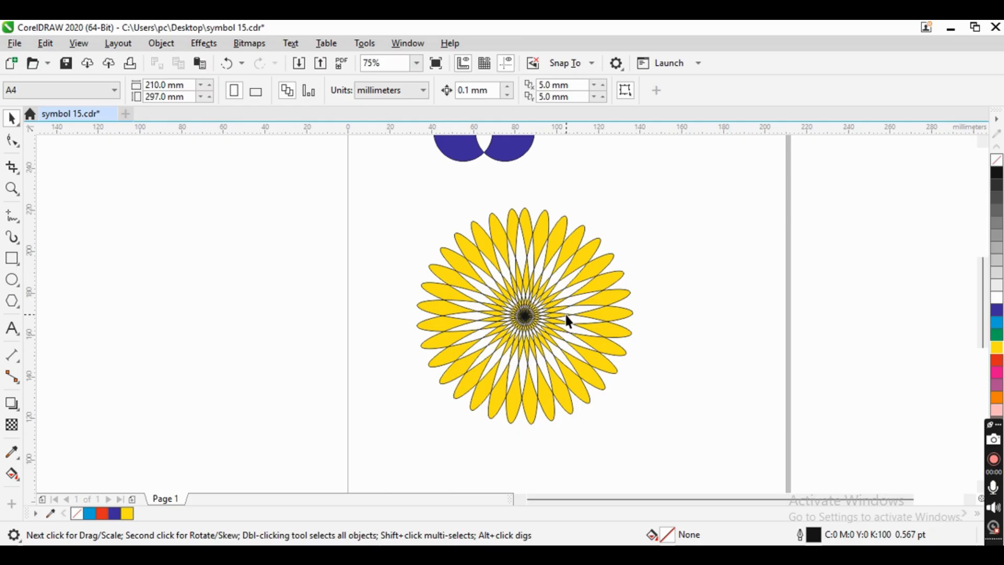
Step: Remove the outline from the combined yellow flower
left_click(611, 314)
right_click(996, 160)
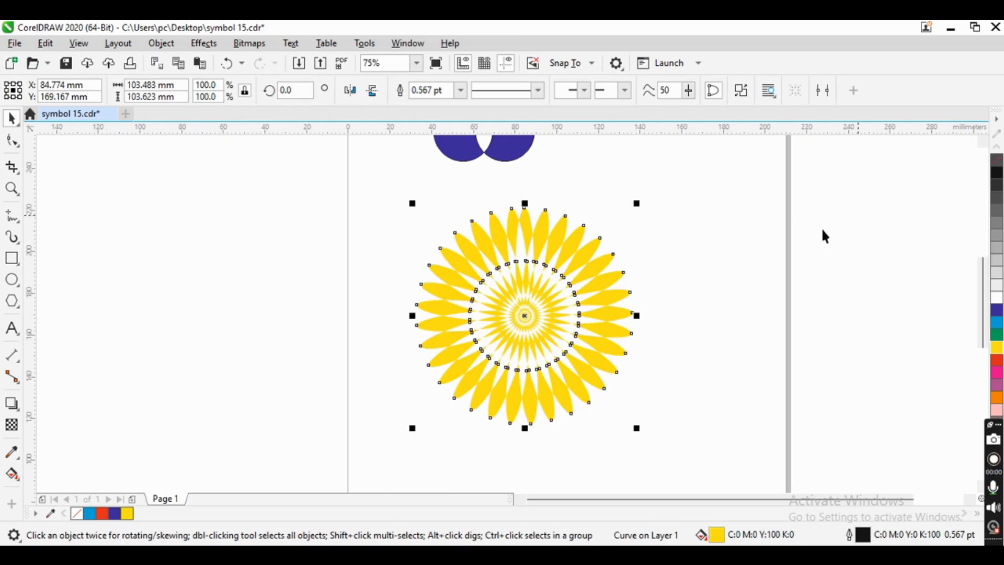
left_click(705, 305)
Step: Examine the alternating filled and empty areas of the outline-free yellow flower
scroll(561, 330, "down", 2)
scroll(561, 331, "up", 4)
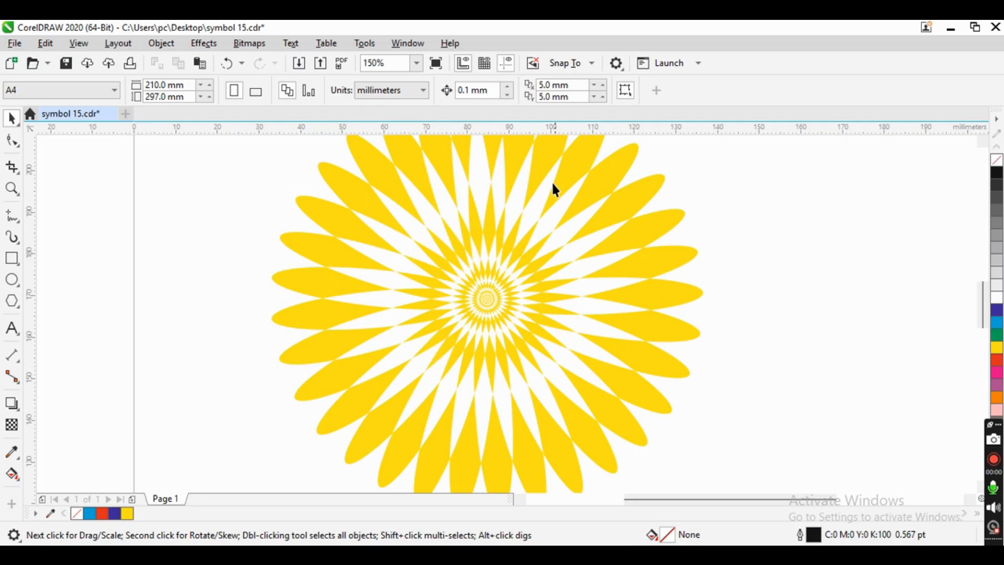
scroll(513, 290, "down", 2)
scroll(513, 290, "up", 2)
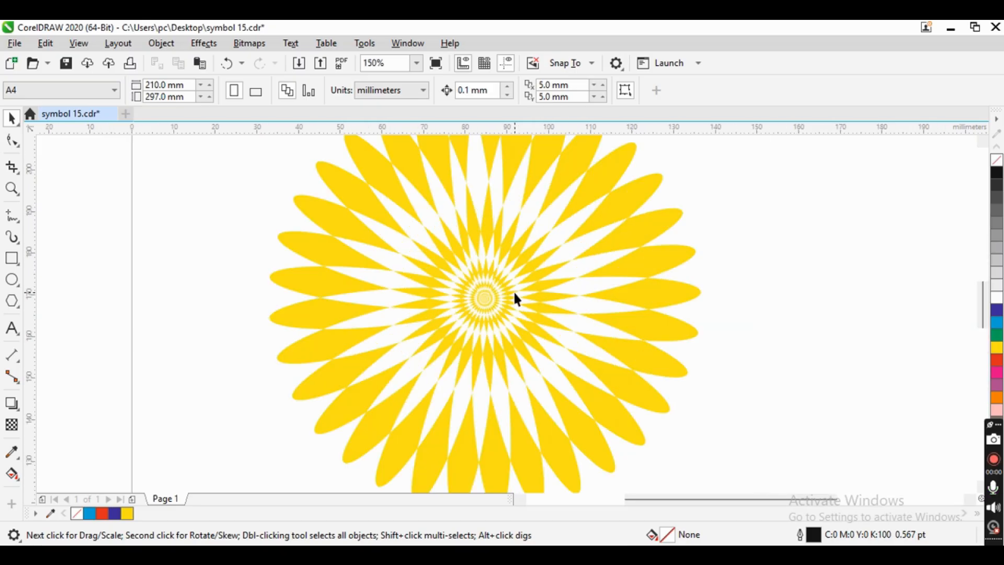
left_click(528, 312)
scroll(527, 307, "down", 2)
left_click(574, 278)
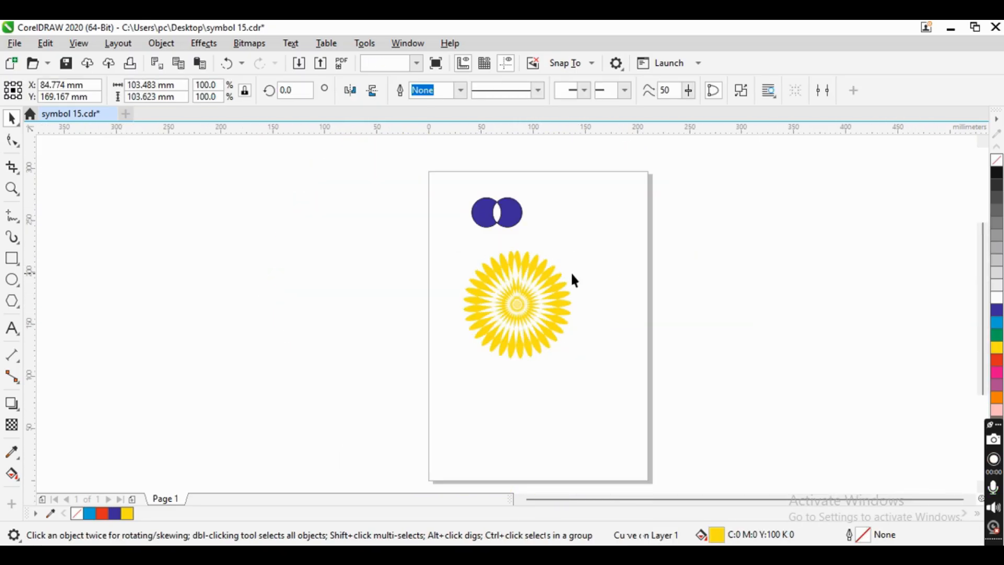
scroll(536, 234, "up", 2)
scroll(529, 240, "down", 2)
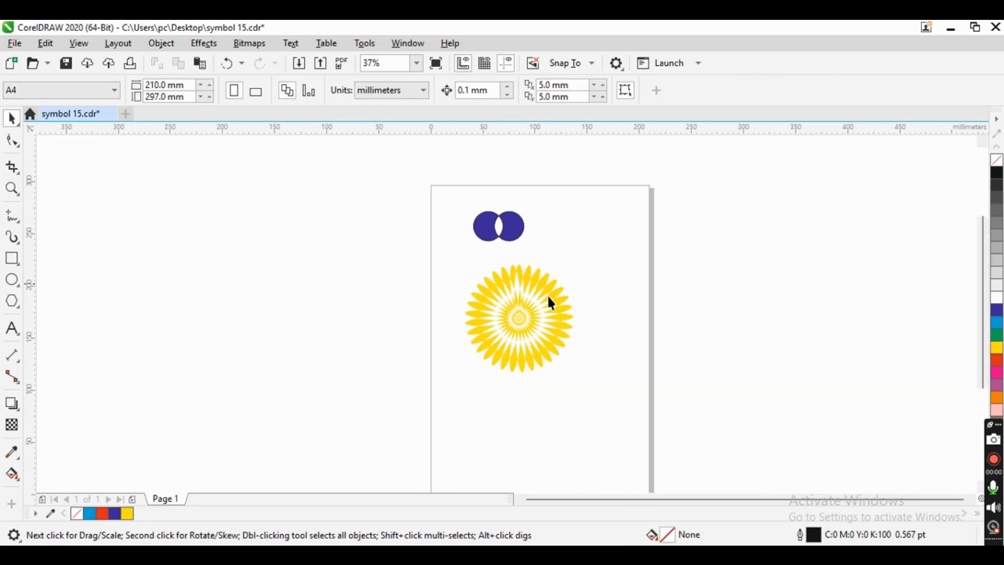
left_click(159, 45)
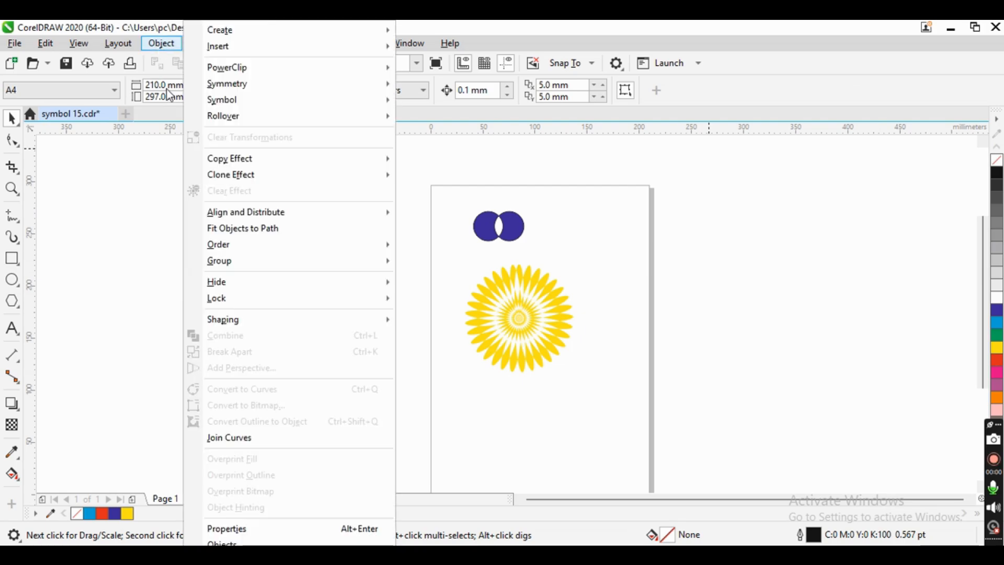
mouse_move(283, 320)
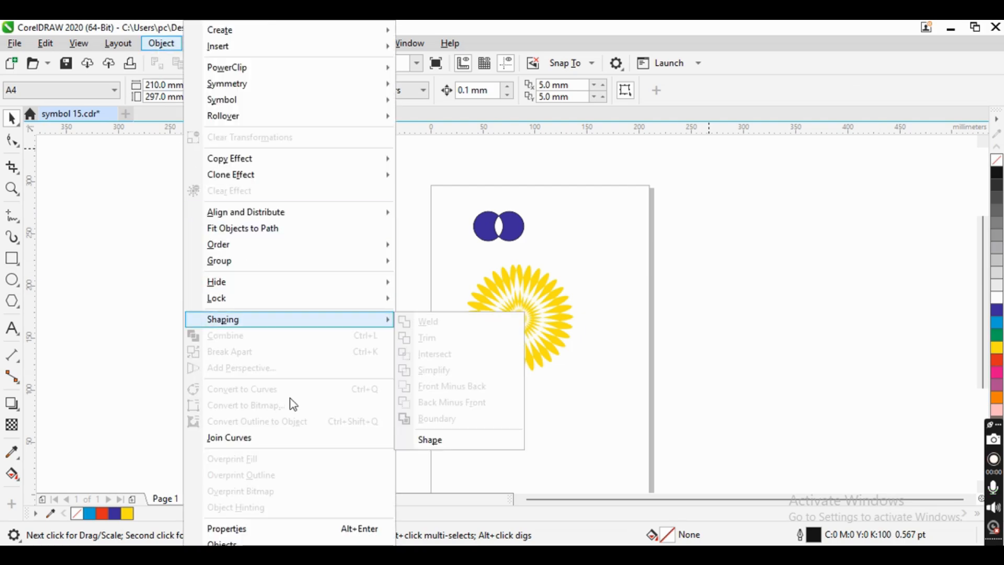
left_click(569, 302)
left_click(559, 296)
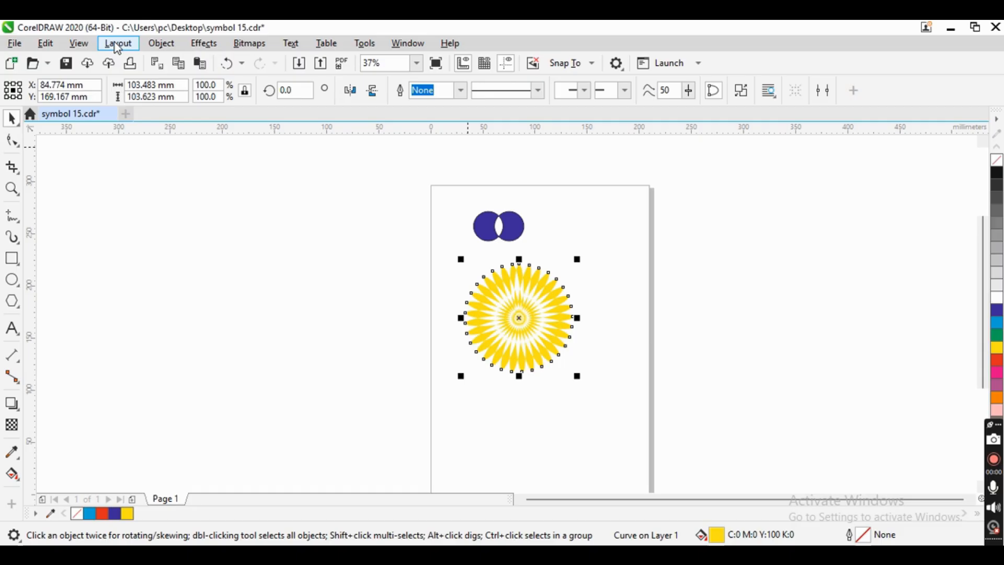
left_click(993, 463)
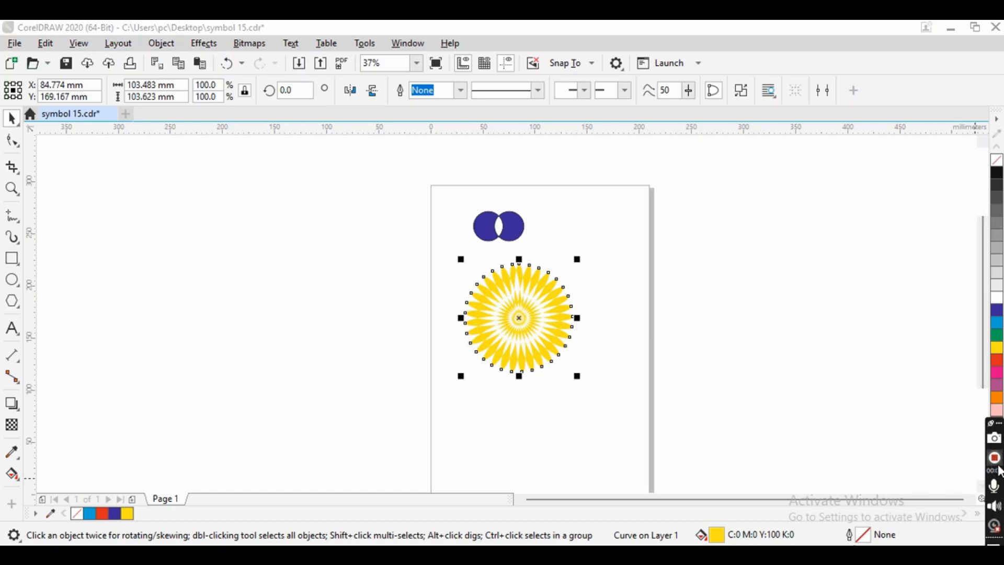
left_click(160, 44)
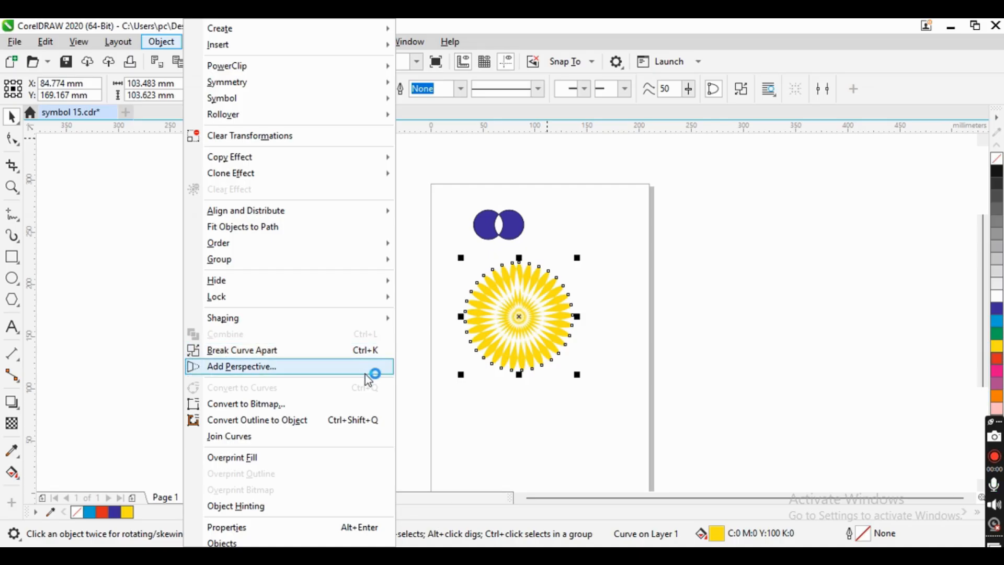
left_click(509, 384)
Step: Draw a rectangle about 87 mm wide and 55 mm high on the page below the yellow flower
scroll(374, 260, "down", 2)
scroll(398, 287, "up", 2)
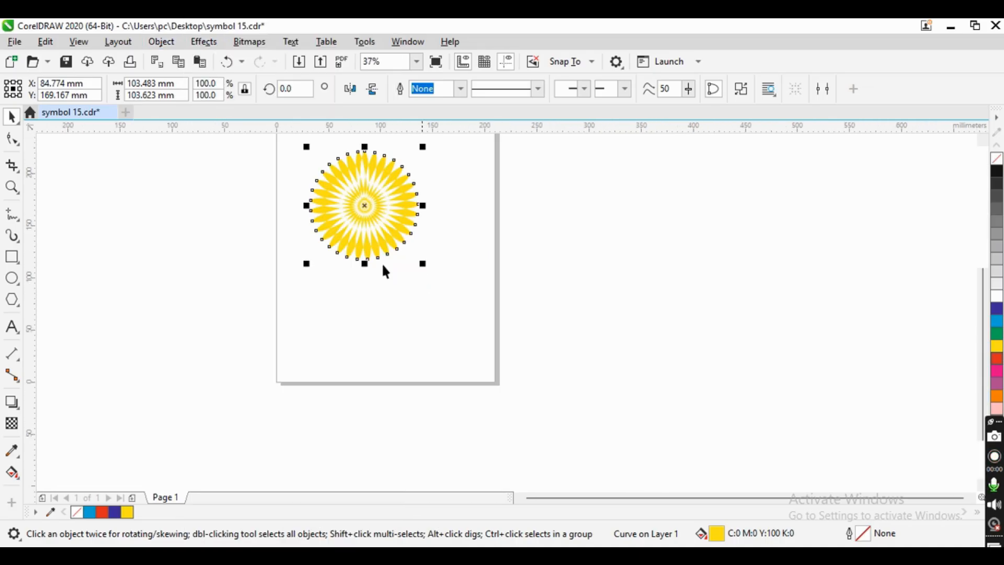
left_click(12, 257)
left_click_drag(329, 292, 423, 351)
left_click(12, 120)
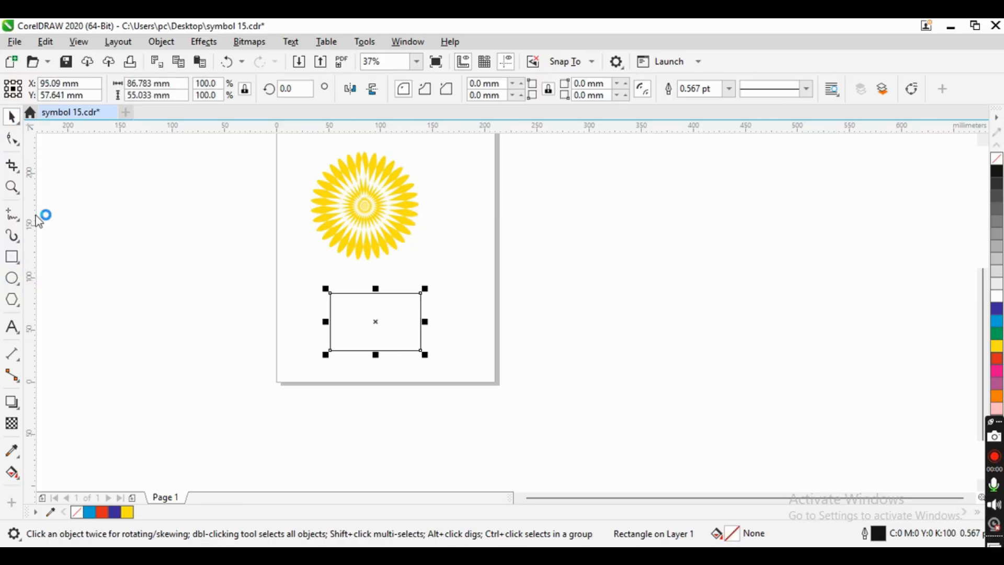
Step: Draw a flat ellipse about 126 mm by 11 mm across the rectangle and centre it on the rectangle
left_click(16, 286)
left_click(47, 278)
left_click_drag(313, 317, 444, 327)
left_click(12, 117)
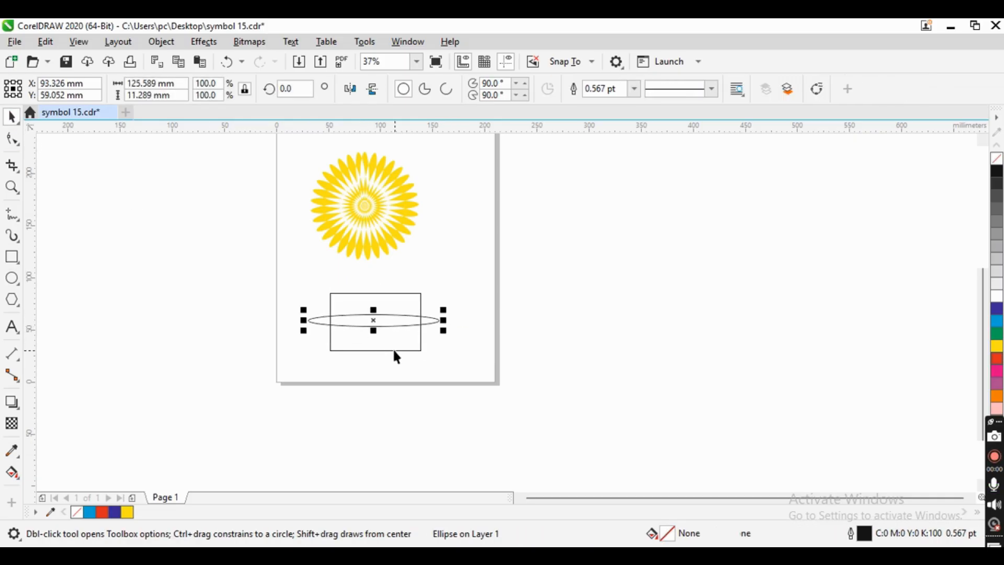
left_click(392, 350, "shift")
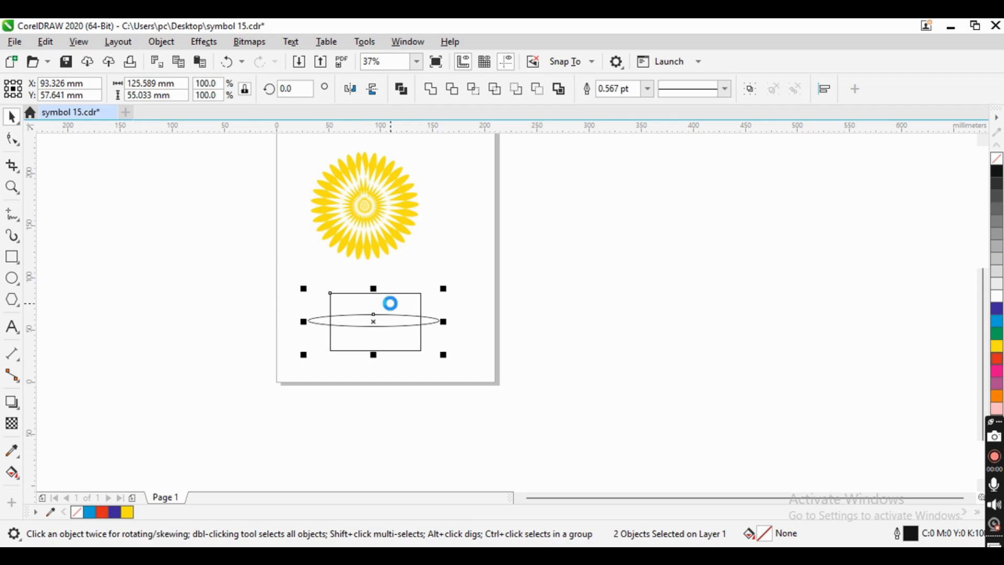
key("c")
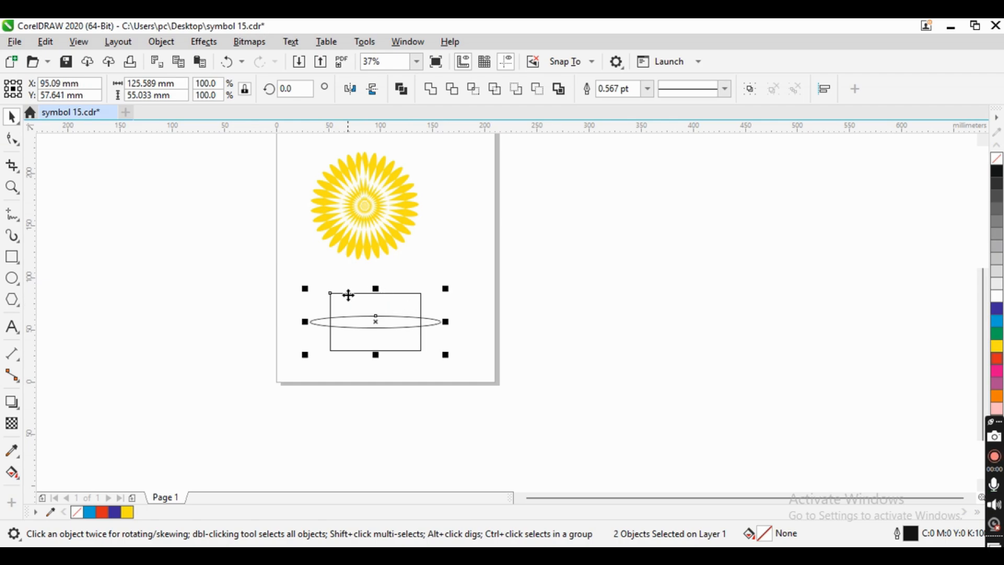
Step: Trim the rectangle with the ellipse and delete the ellipse
left_click(452, 89)
scroll(403, 332, "up", 1)
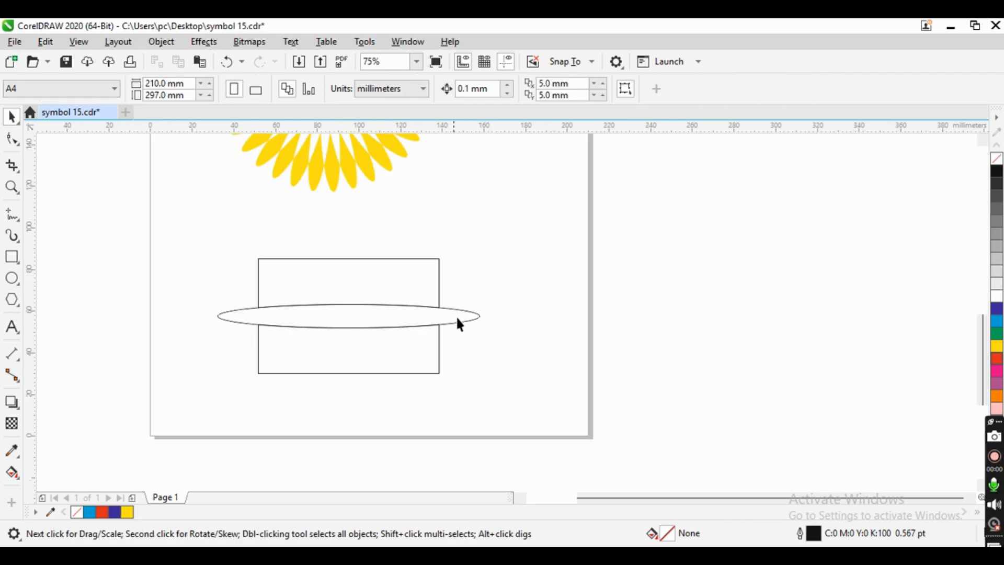
left_click(469, 318)
key("Delete")
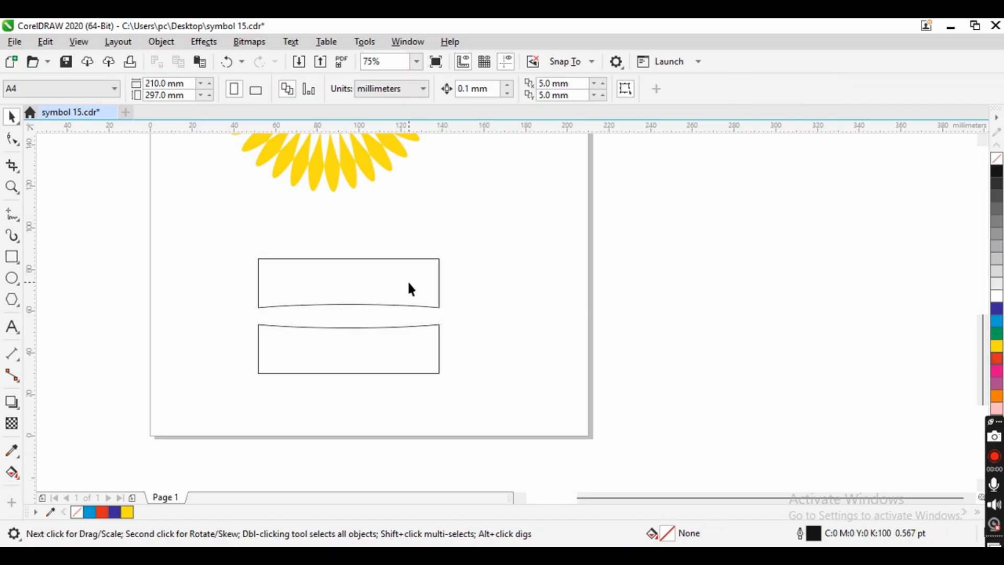
Step: Move the trimmed rectangle up about 10 mm and fill it with green (C:100 M:0 Y:100 K:0)
scroll(345, 318, "up", 1)
left_click_drag(357, 302, 357, 258)
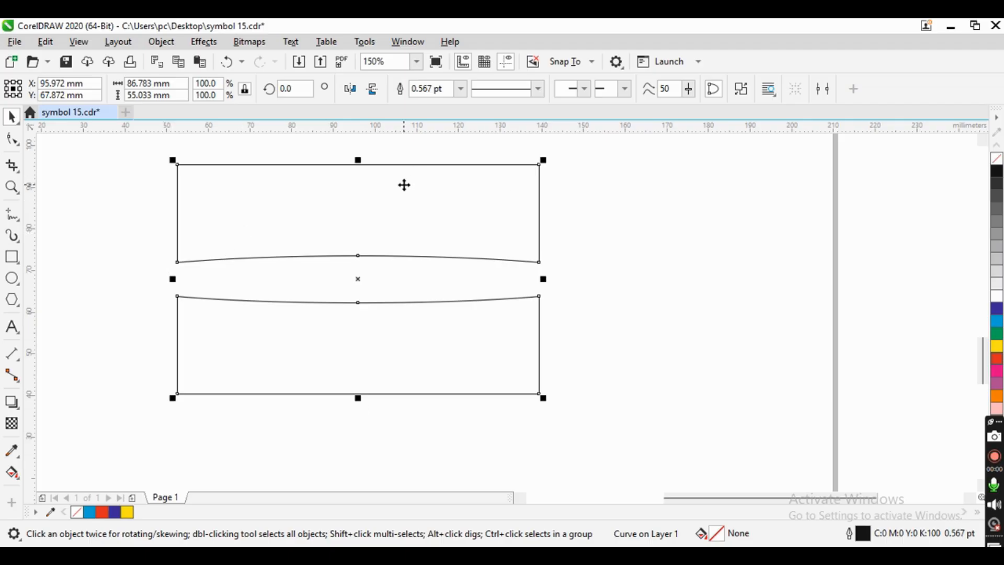
scroll(320, 317, "down", 1)
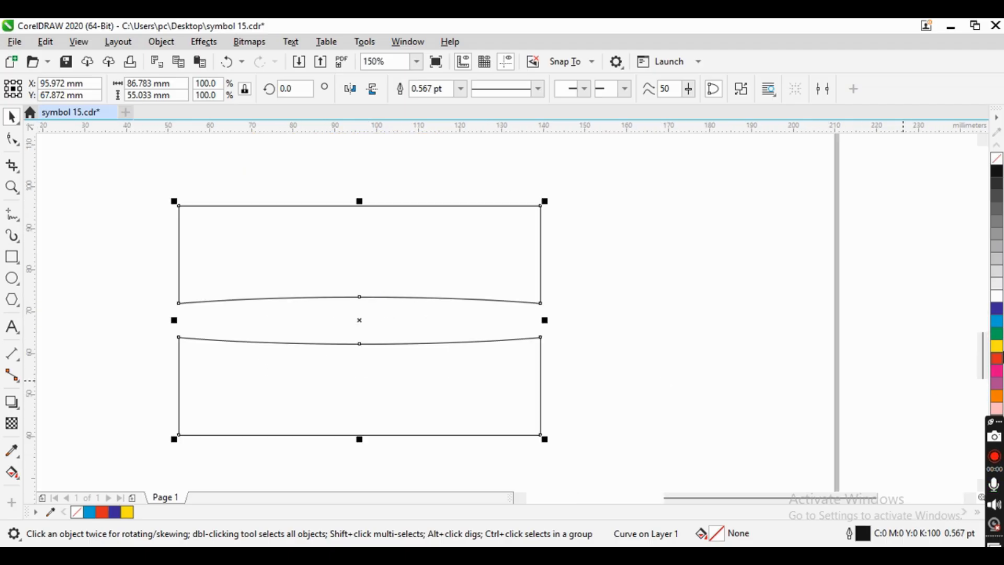
left_click(1000, 312)
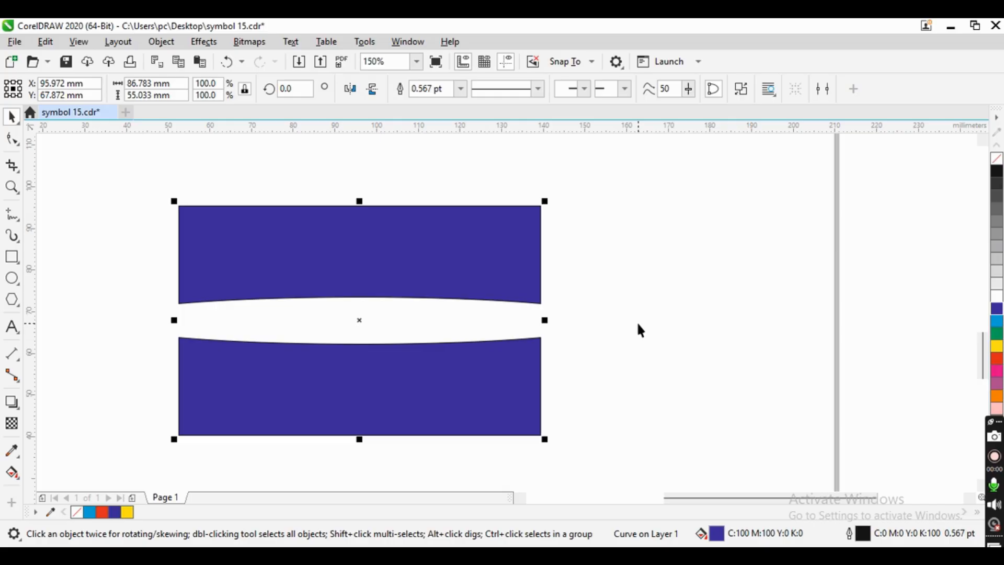
left_click(998, 333)
left_click(694, 280)
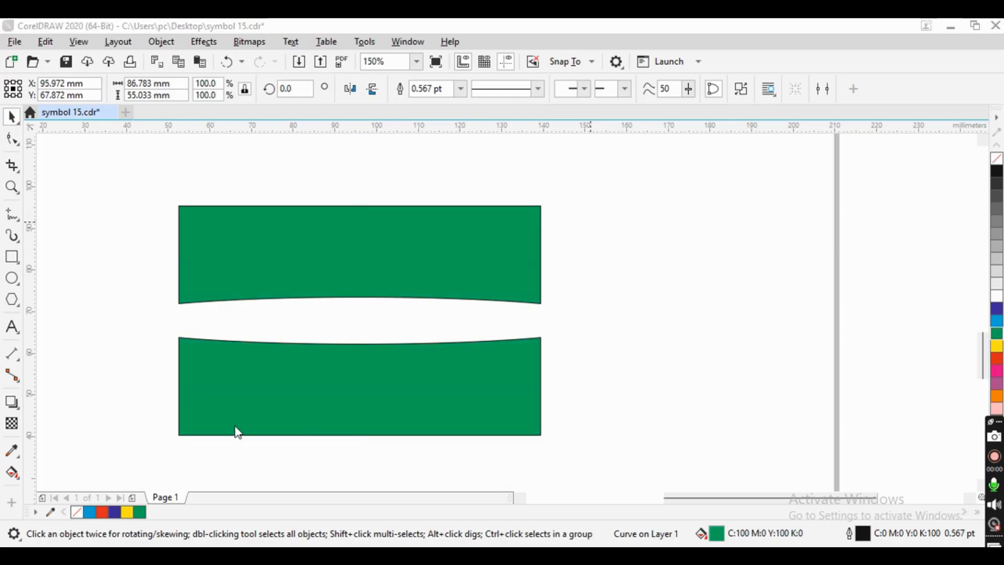
Step: Break the green trimmed rectangle apart into separate curves with Break Curve Apart
left_click(590, 381)
left_click_drag(591, 222, 381, 241)
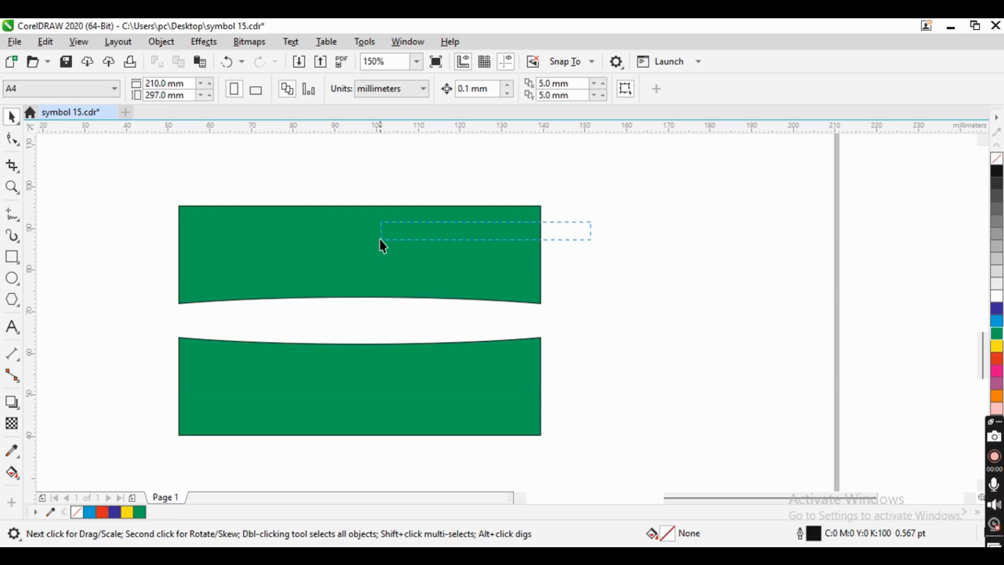
left_click(413, 255)
left_click(161, 42)
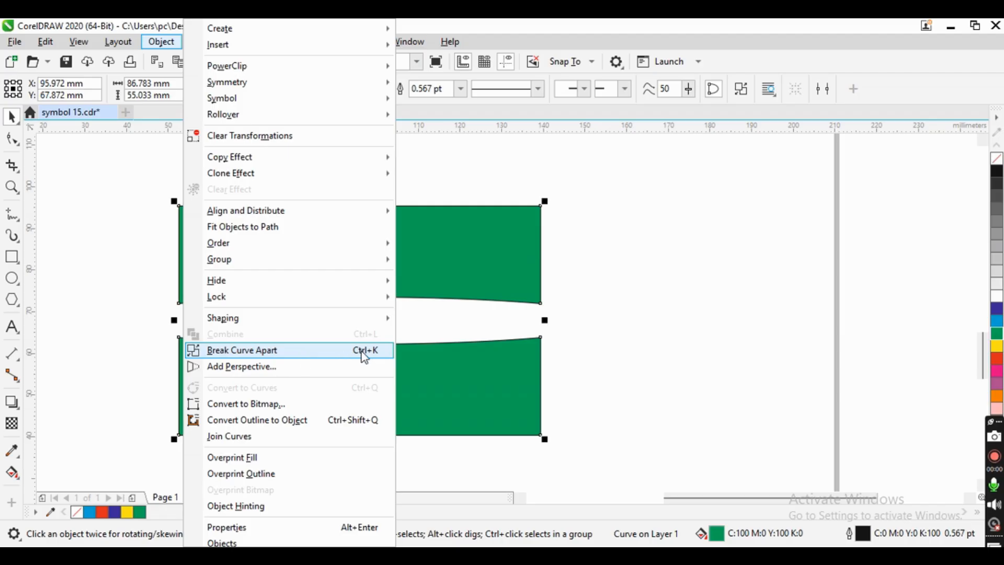
left_click(267, 355)
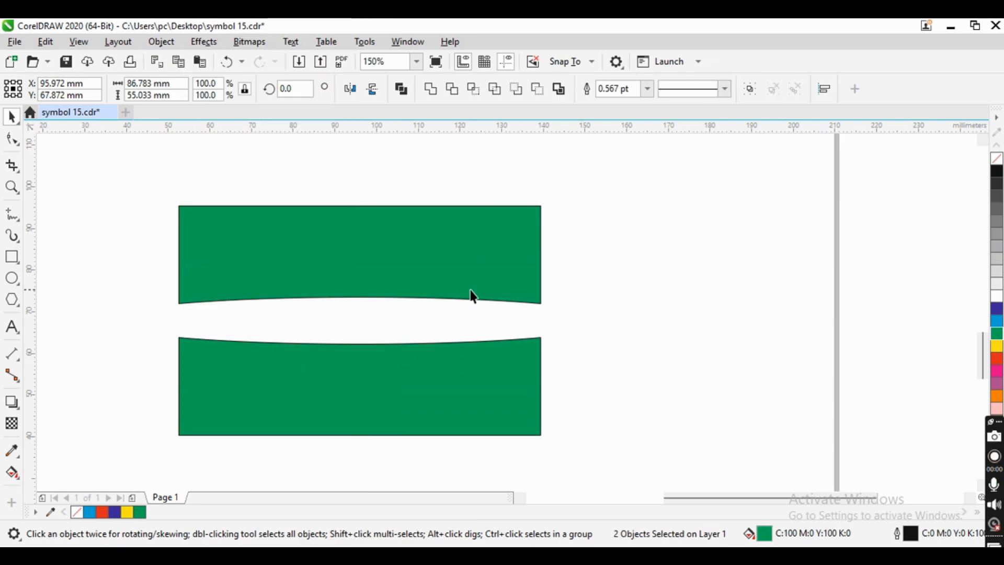
Step: Move the upper green half up and the lower half down, and undo both moves
left_click_drag(470, 290, 473, 257)
left_click_drag(470, 395, 481, 454)
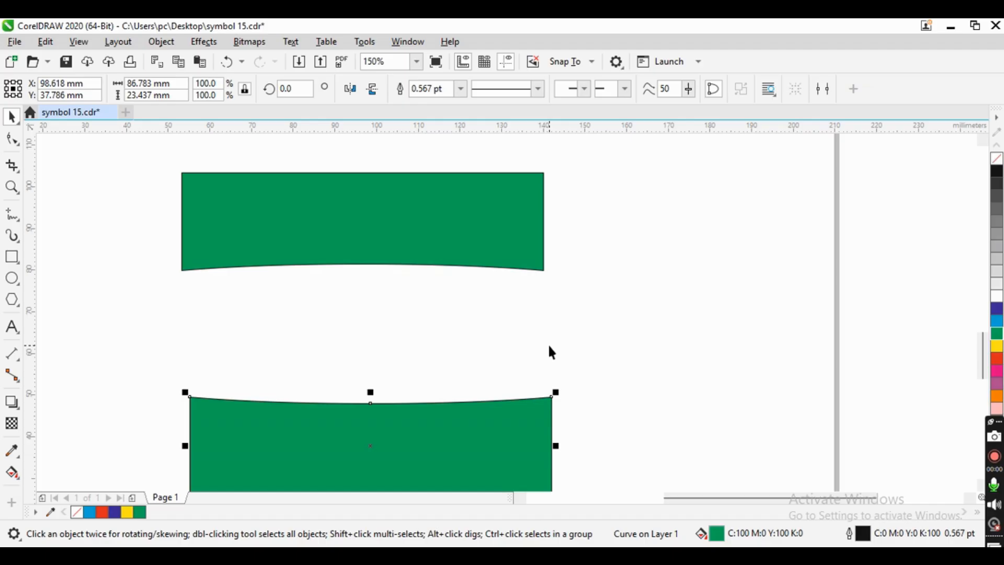
key("ctrl+z")
key("ctrl+z")
key("Escape")
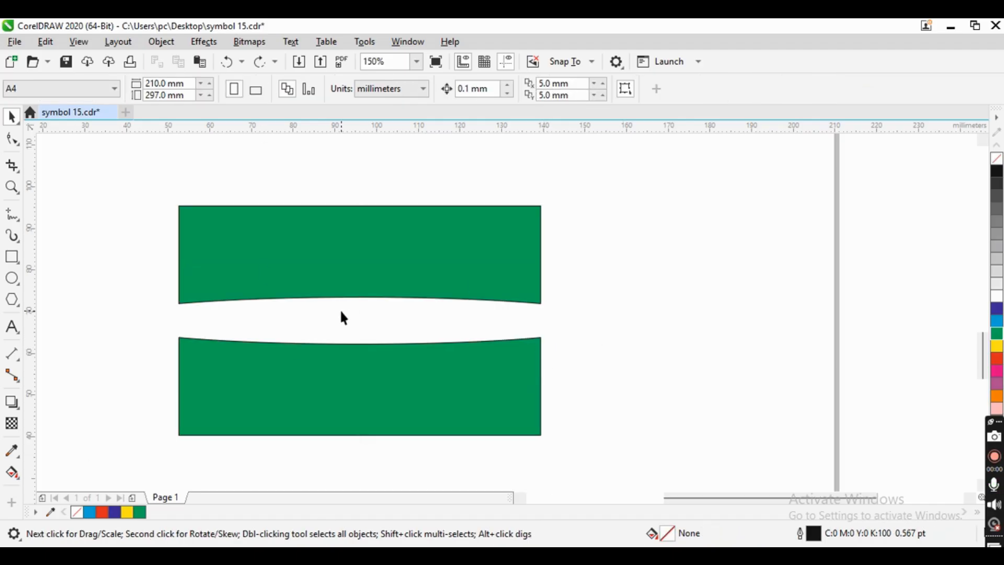
Step: Delete both green halves of the rectangle from the page
left_click(354, 284)
left_click(504, 320)
scroll(414, 327, "down", 1)
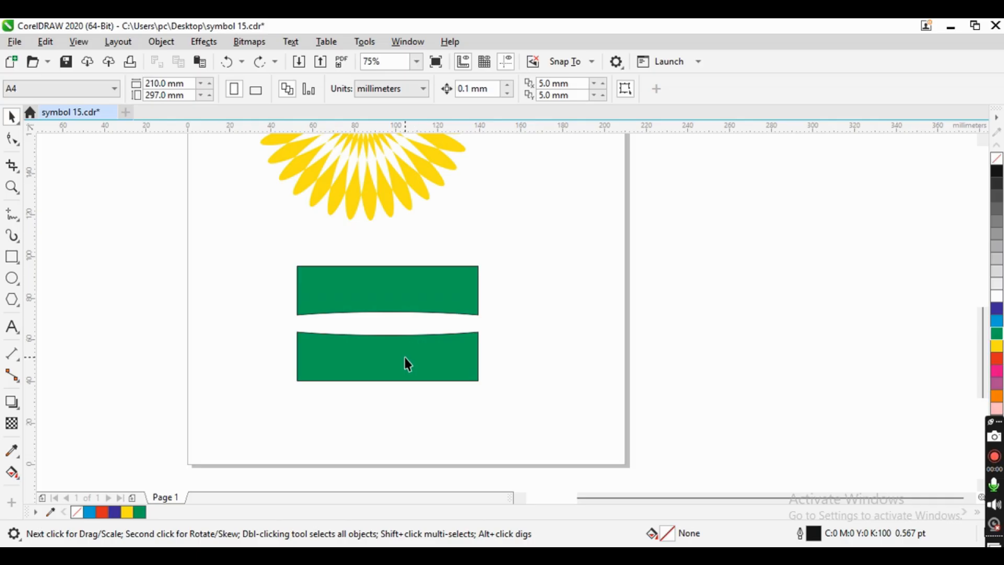
left_click(406, 357)
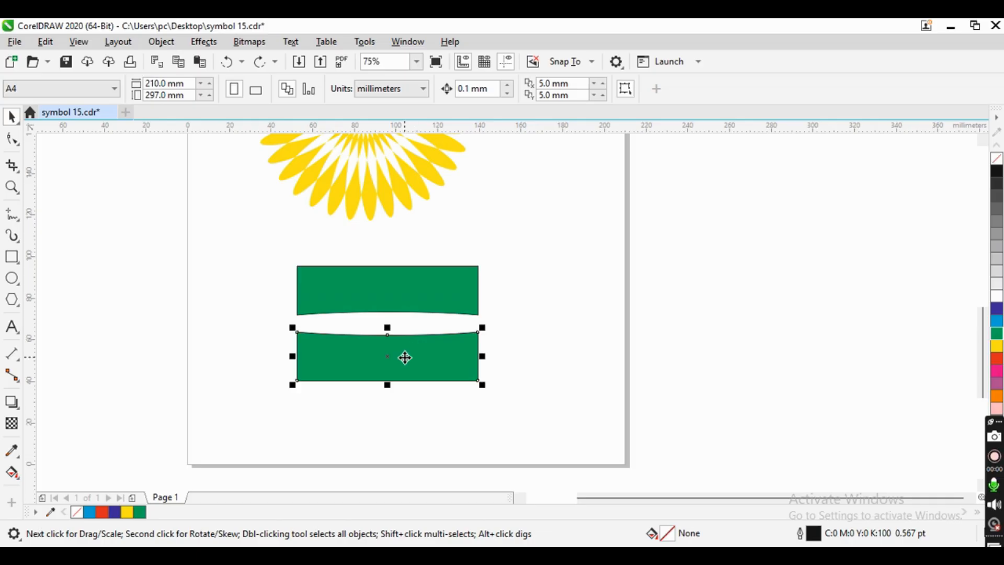
left_click(419, 308)
key("Delete")
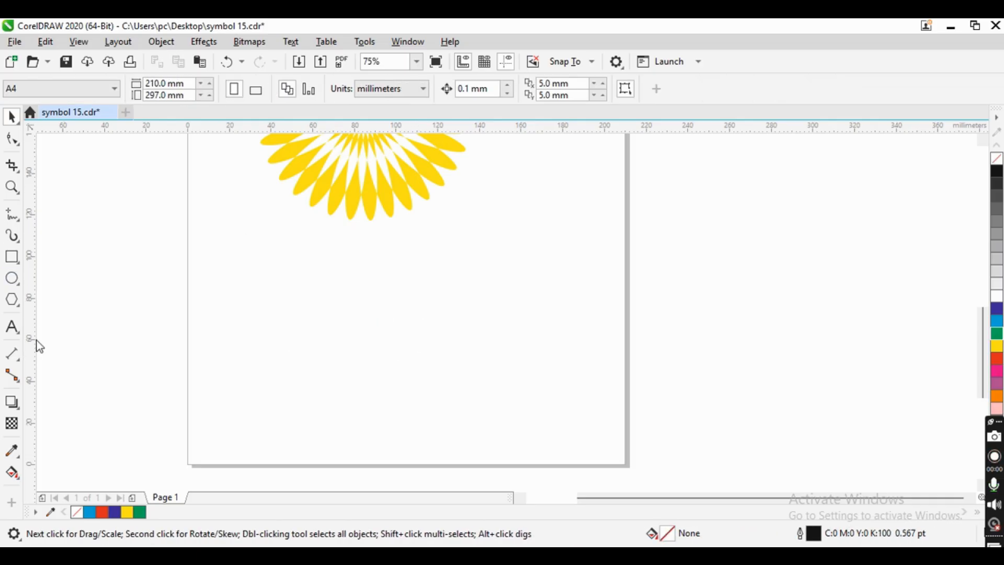
Step: Add the artistic text "CORAL DRAW" in the empty area below the yellow flower
left_click(12, 327)
scroll(318, 334, "up", 2)
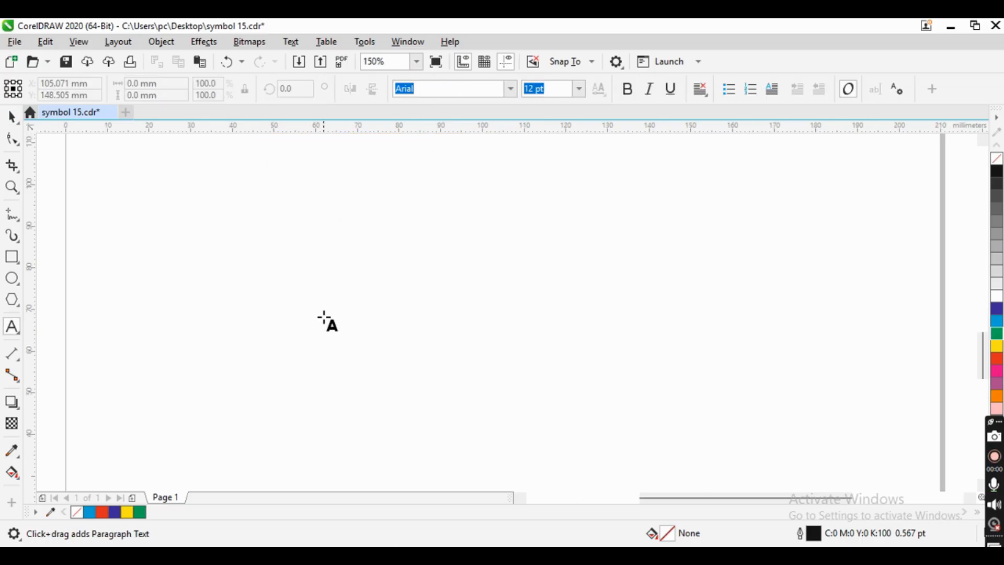
left_click(324, 319)
type("CO")
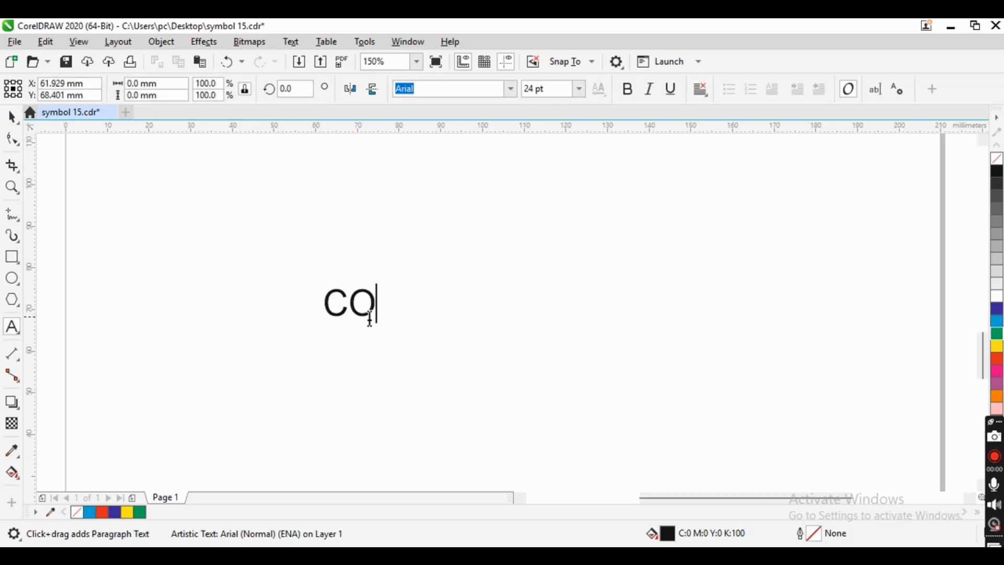
type("RAL")
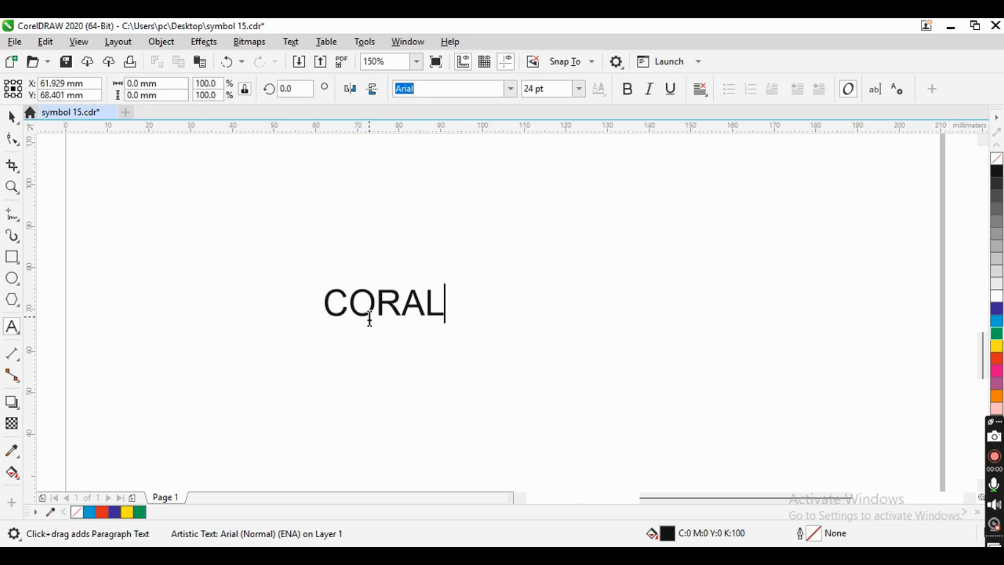
type(" DRAW")
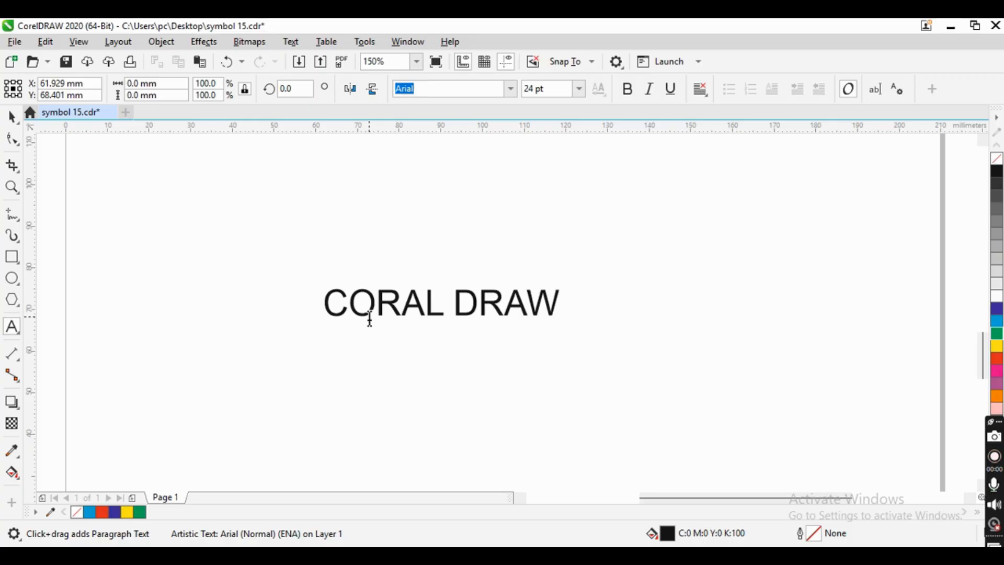
Step: Make the whole "CORAL DRAW" text bold
key("ctrl+a")
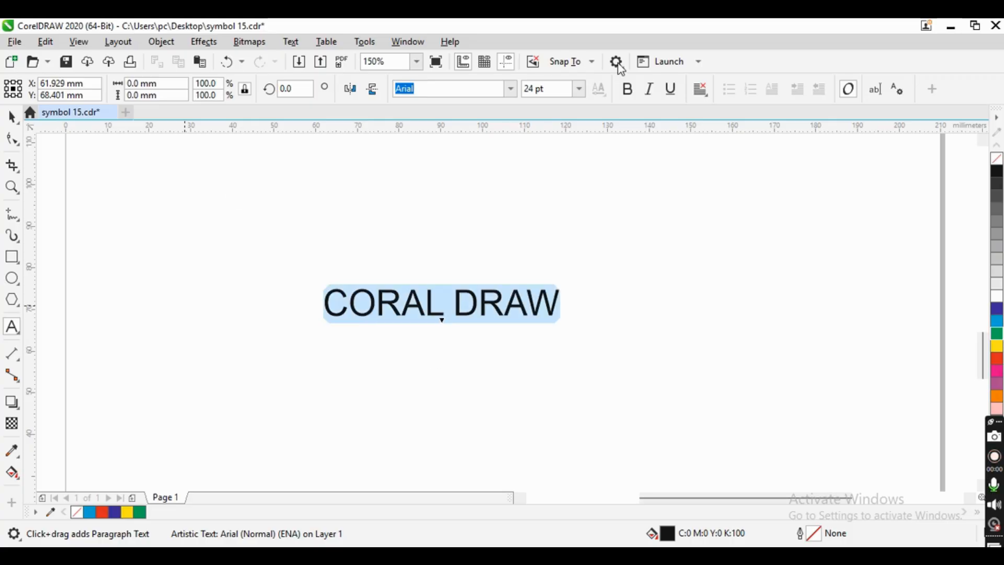
left_click(628, 89)
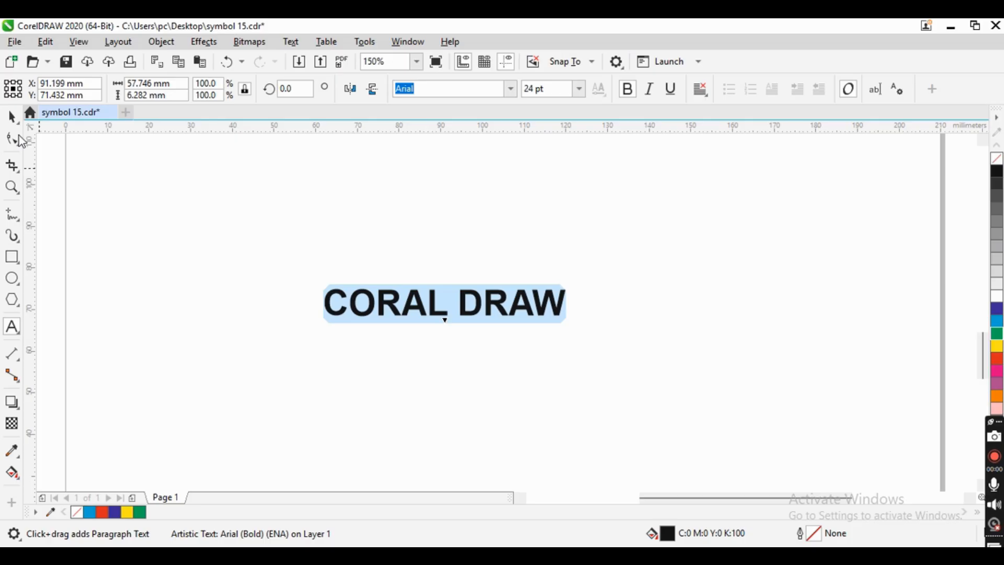
left_click(12, 116)
left_click(645, 237)
scroll(443, 301, "up", 1)
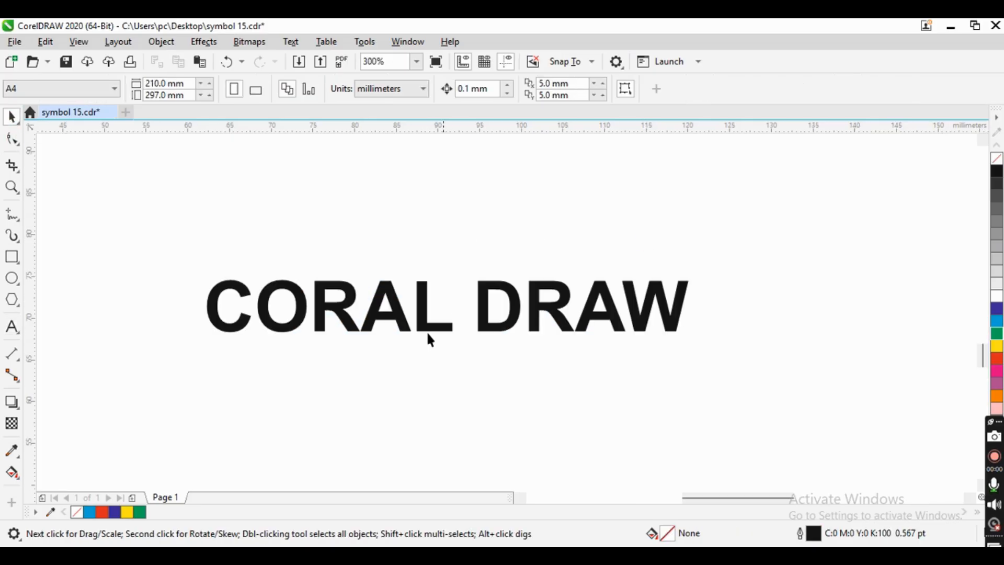
Step: Fill the "CORAL DRAW" text with green (C:100 M:0 Y:100 K:0)
left_click(267, 328)
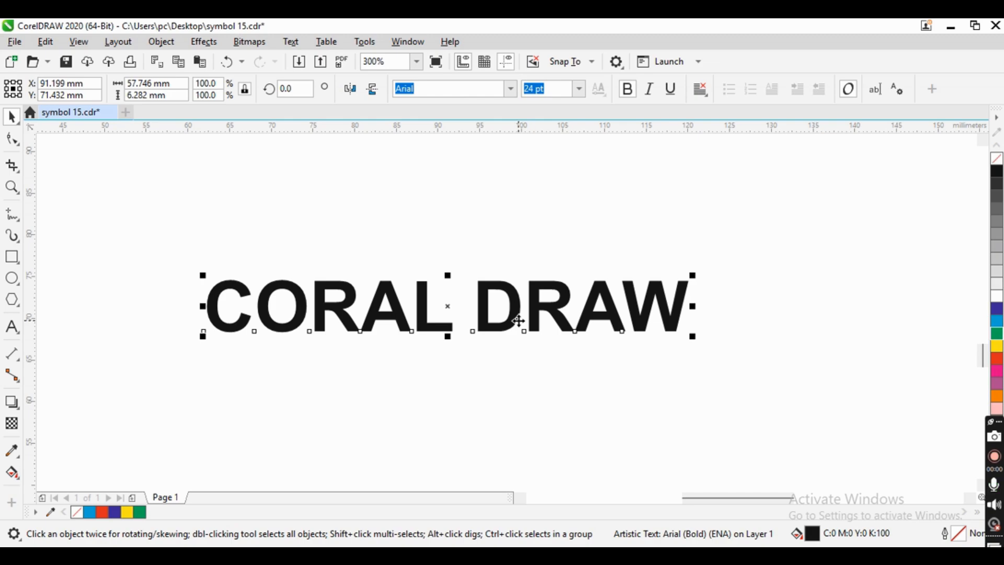
left_click(514, 259)
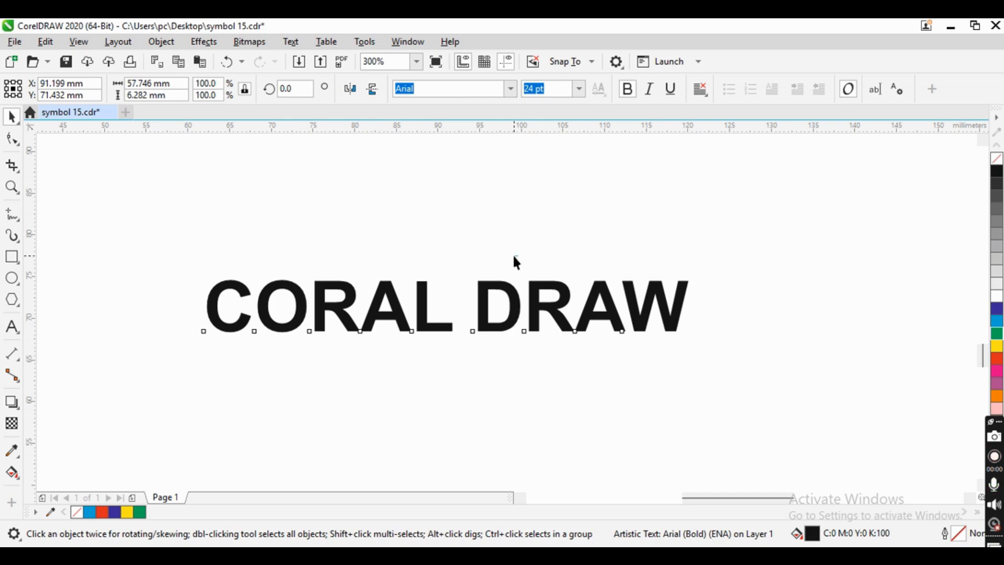
left_click(516, 296)
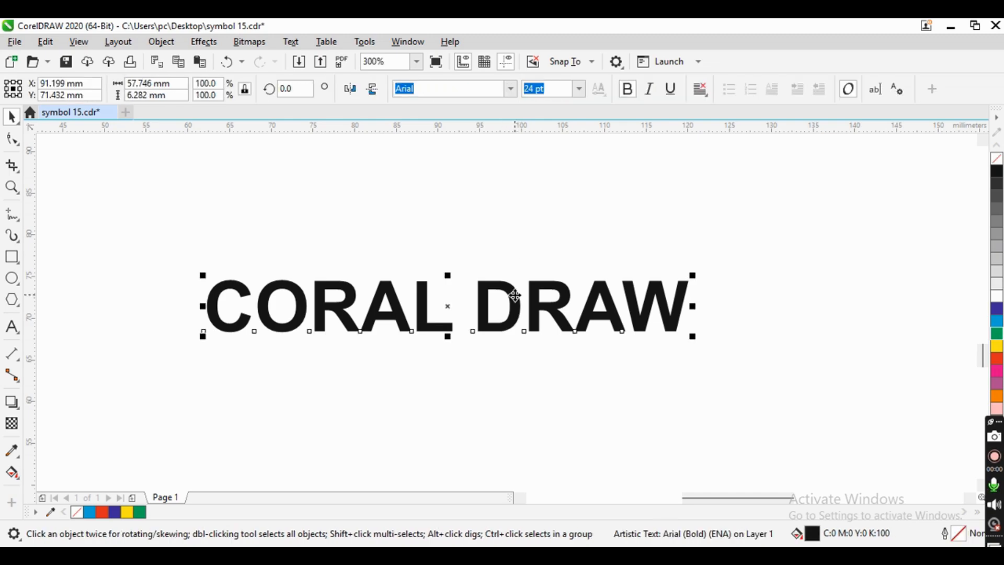
left_click(995, 309)
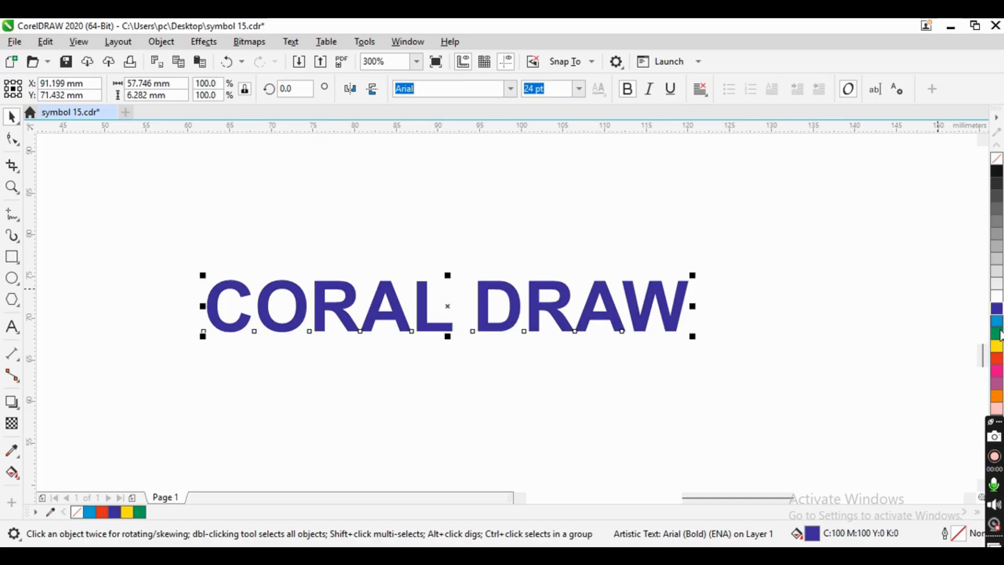
left_click(998, 334)
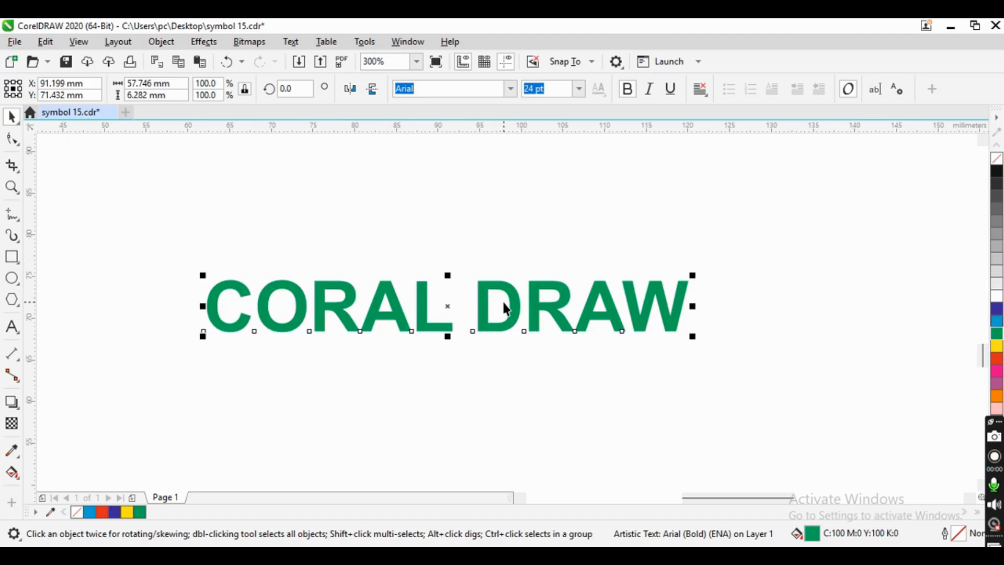
left_click(412, 236)
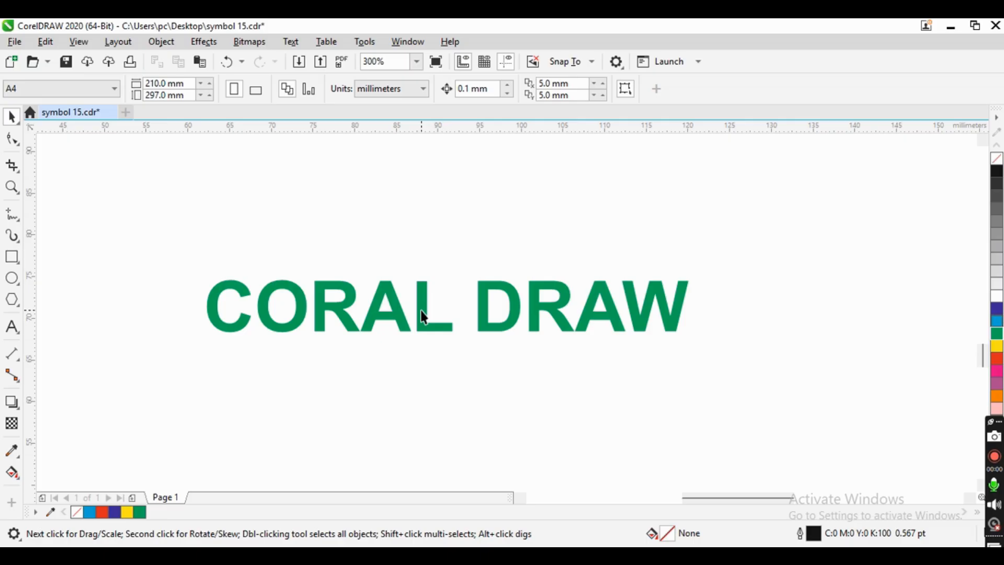
Step: Break the green "CORAL DRAW" artistic text apart into separate words
left_click(421, 311)
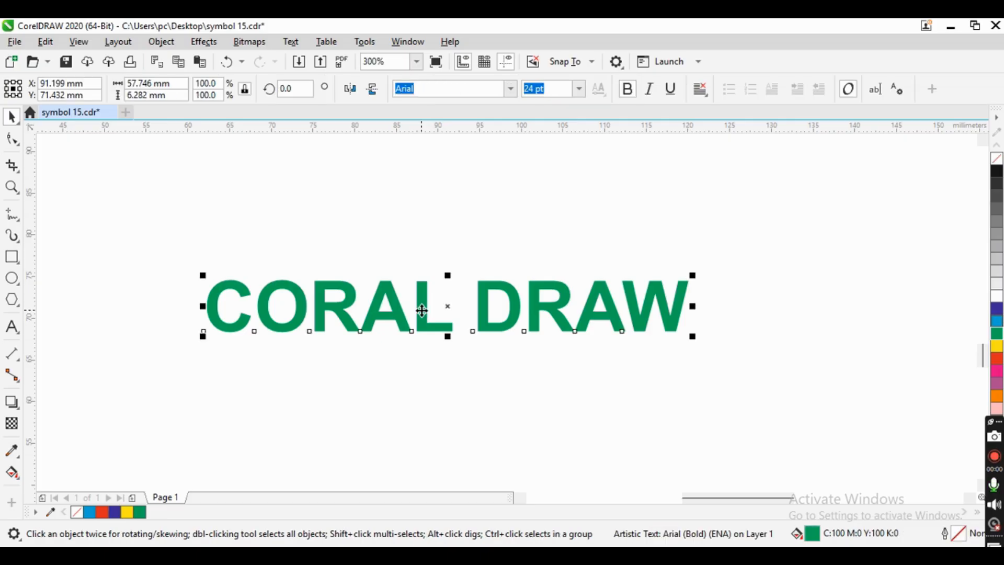
left_click(164, 44)
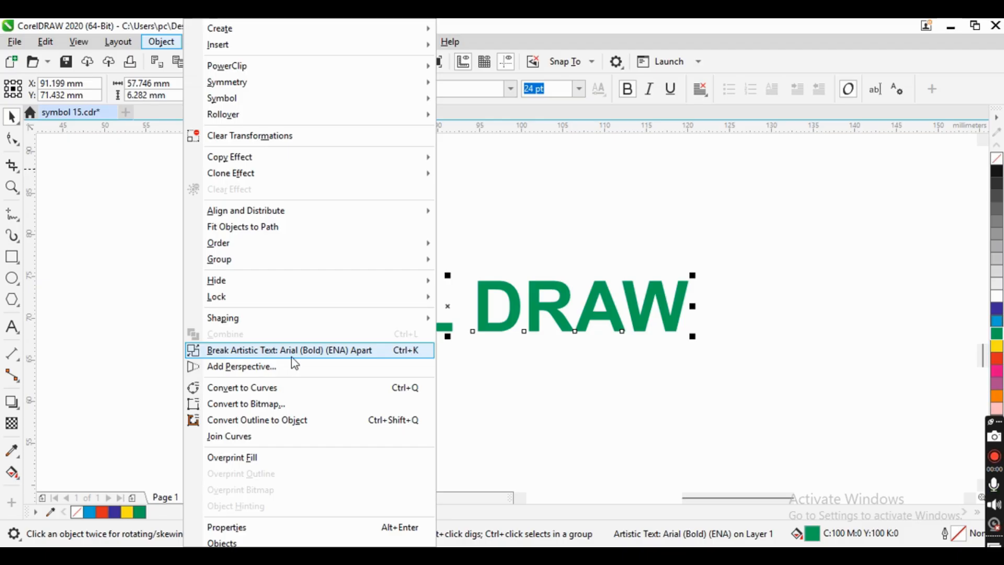
left_click(402, 356)
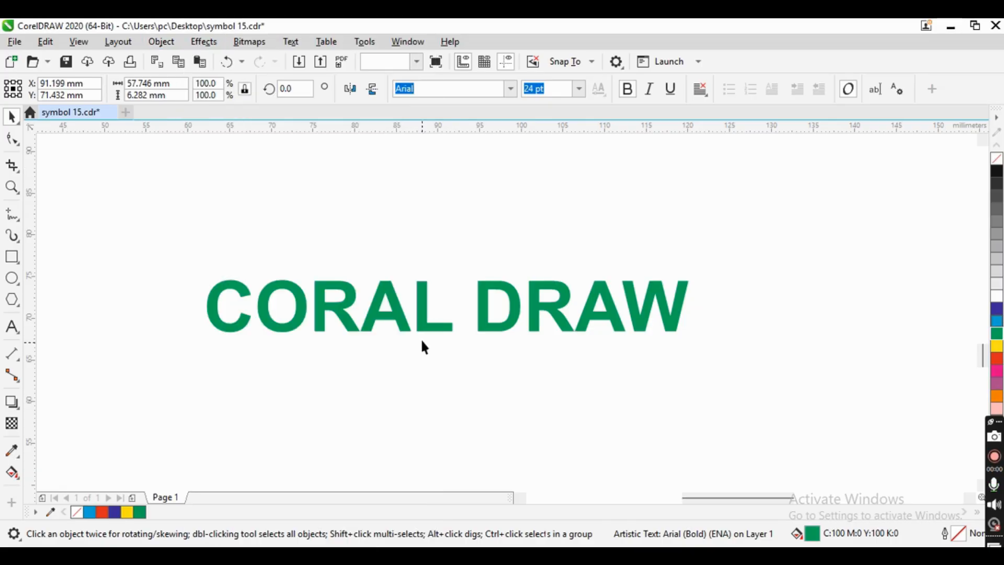
Step: Move the words "CORAL" and "DRAW" slightly apart, leaving a wider gap between them
left_click_drag(519, 317, 537, 311)
left_click_drag(414, 331, 428, 331)
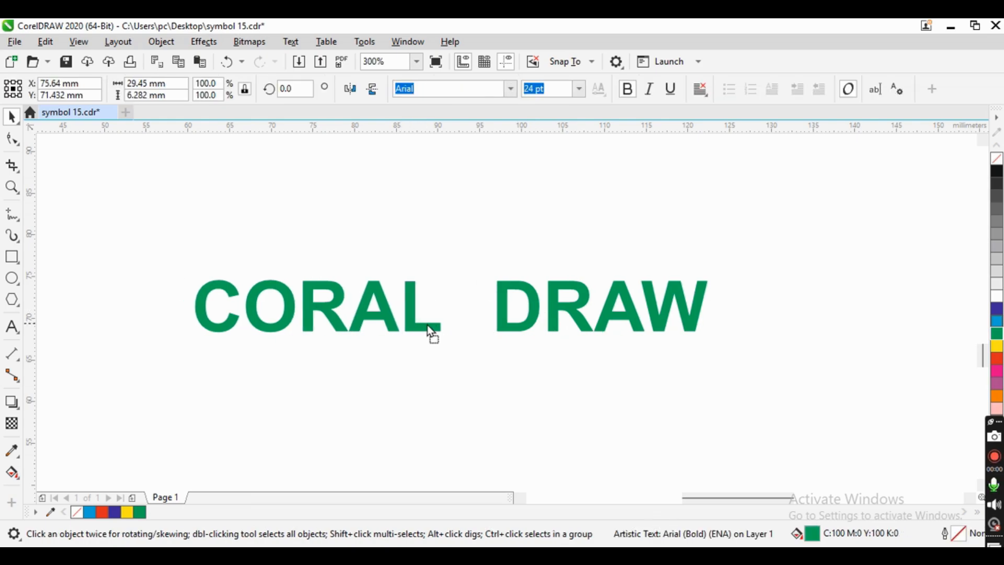
left_click_drag(536, 316, 516, 318)
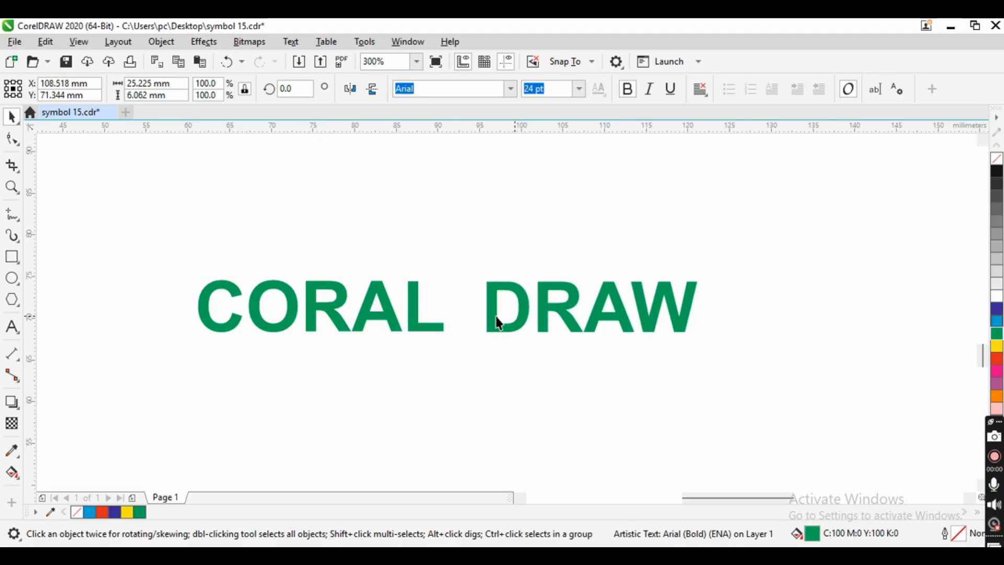
Step: Break the word "CORAL" apart into individual letters
left_click(394, 314)
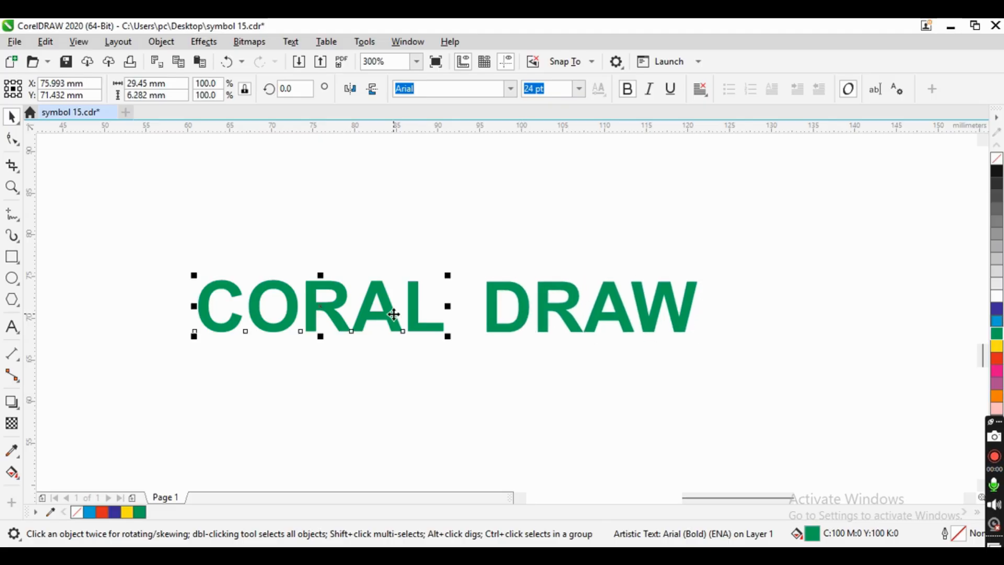
key("ctrl+k")
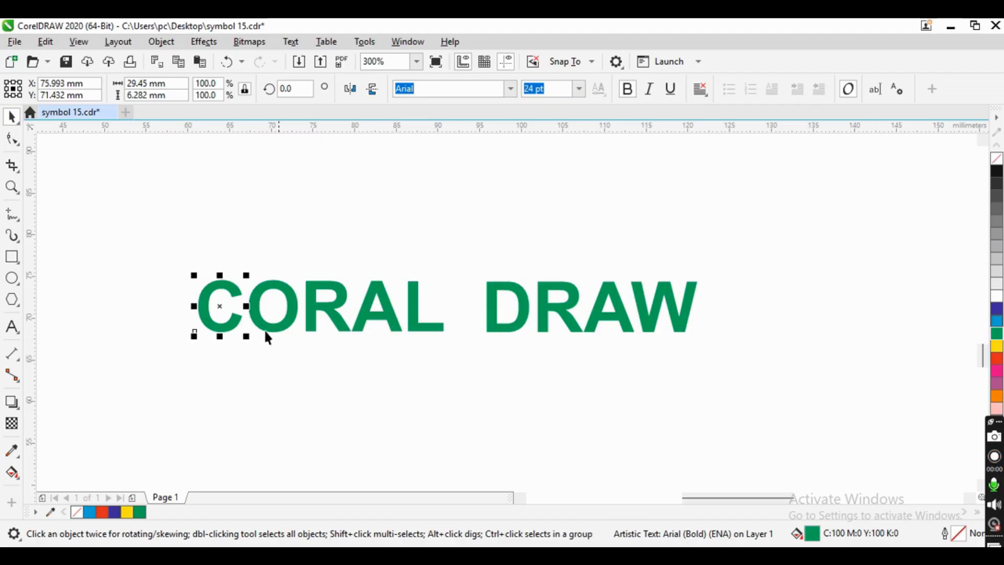
left_click(225, 324)
left_click(279, 324)
left_click(302, 322)
left_click(308, 326)
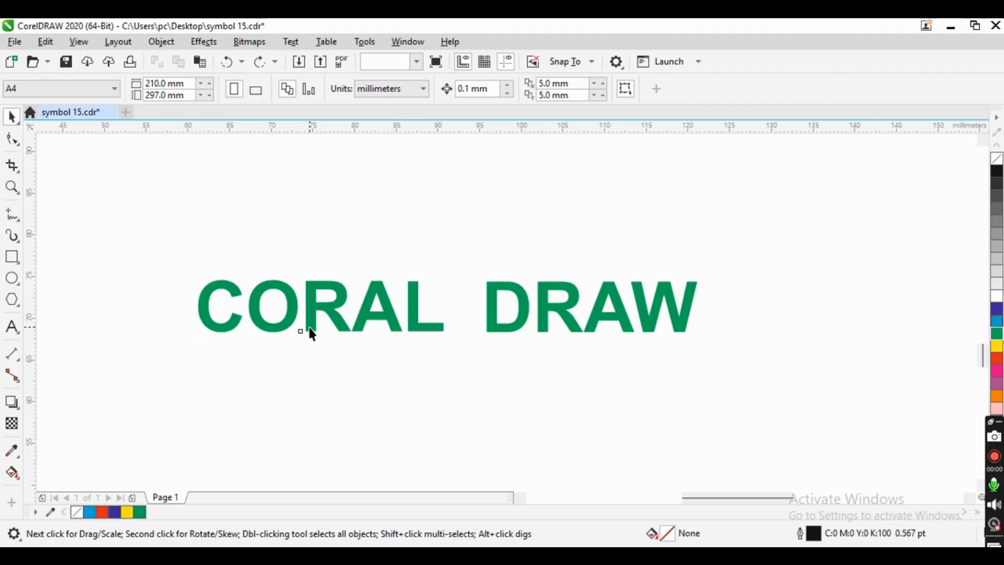
Step: Fill the letters of "CORAL" individually: C yellow, O red, R and A dark blue, and L cyan
left_click(239, 340)
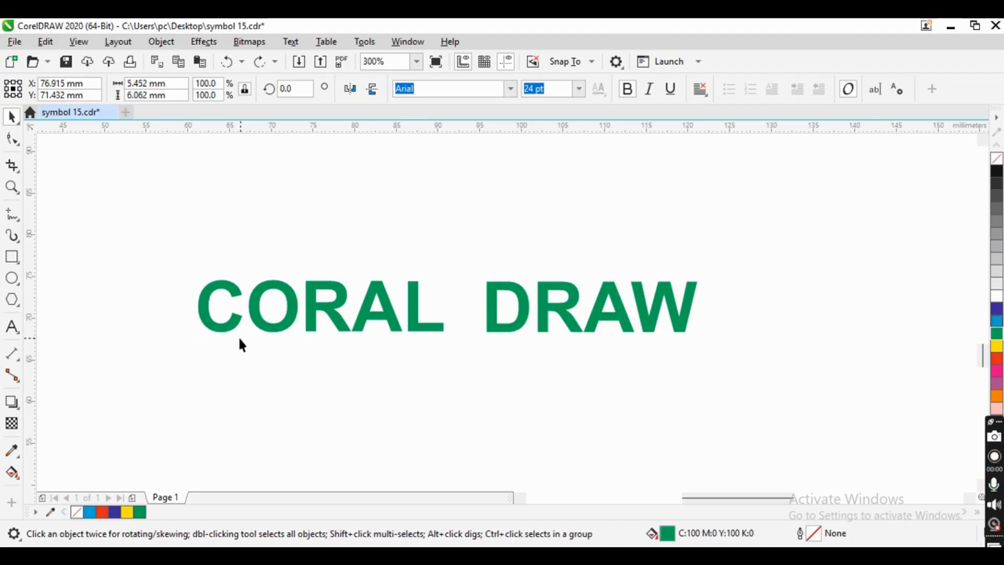
left_click(996, 347)
left_click(296, 325)
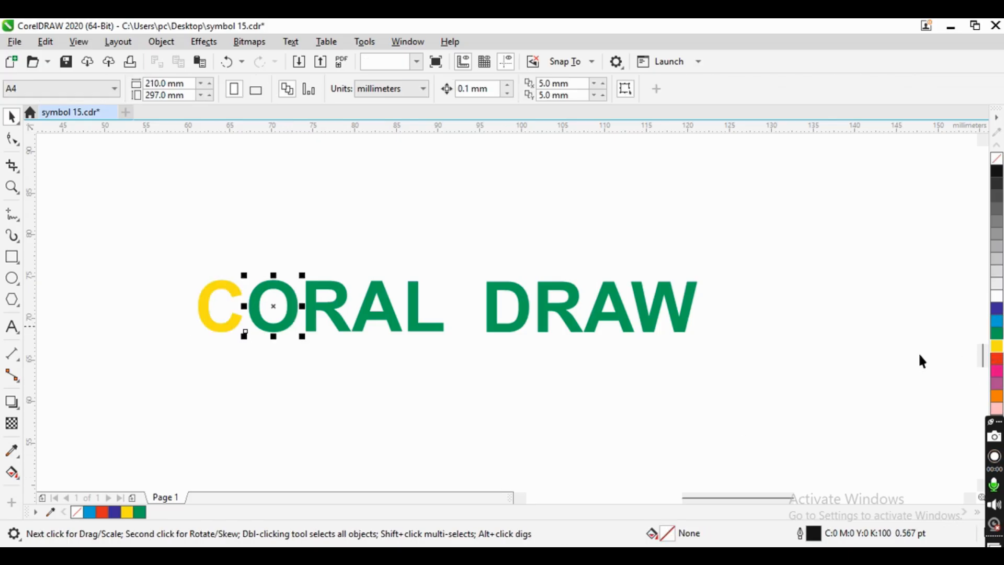
left_click(997, 359)
left_click(339, 309)
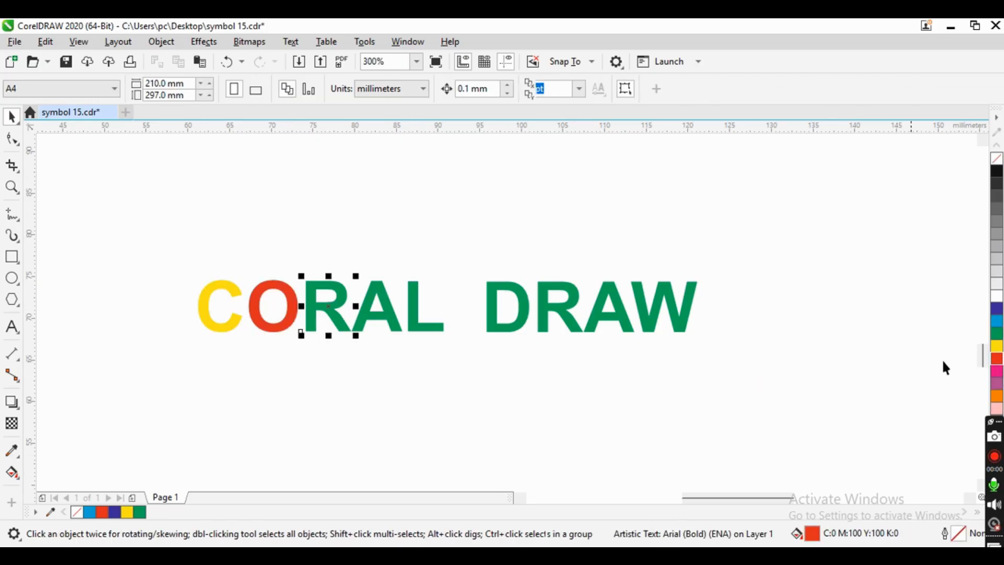
left_click(997, 310)
left_click(376, 316)
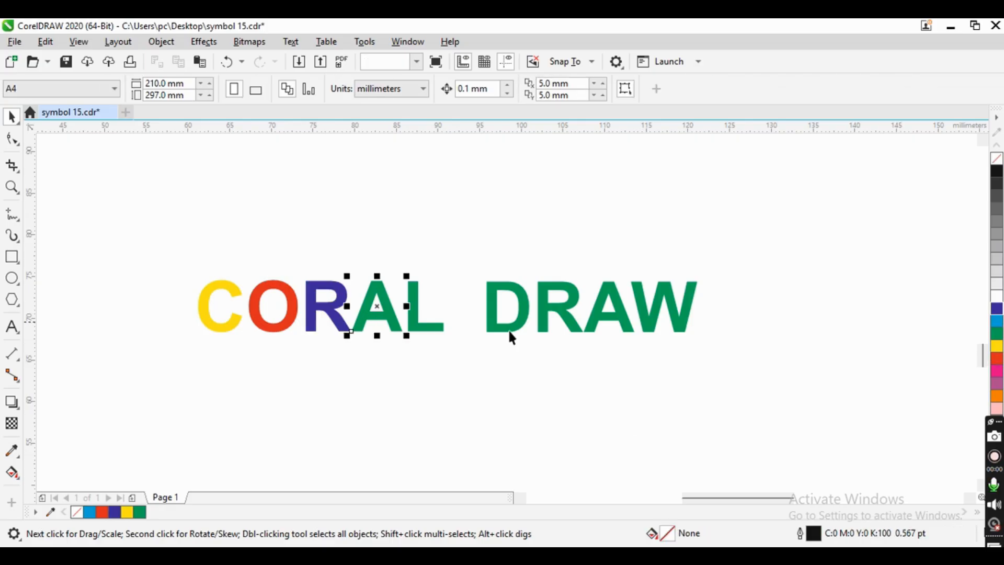
left_click(997, 310)
left_click(441, 317)
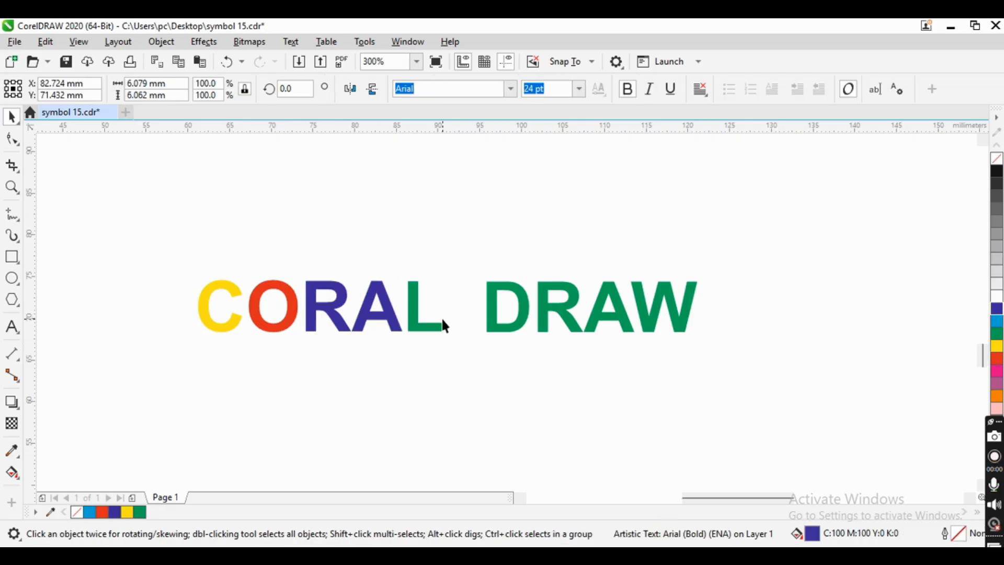
left_click(997, 321)
left_click(828, 347)
Step: Break the word "DRAW" apart into individual letters
left_click(520, 298)
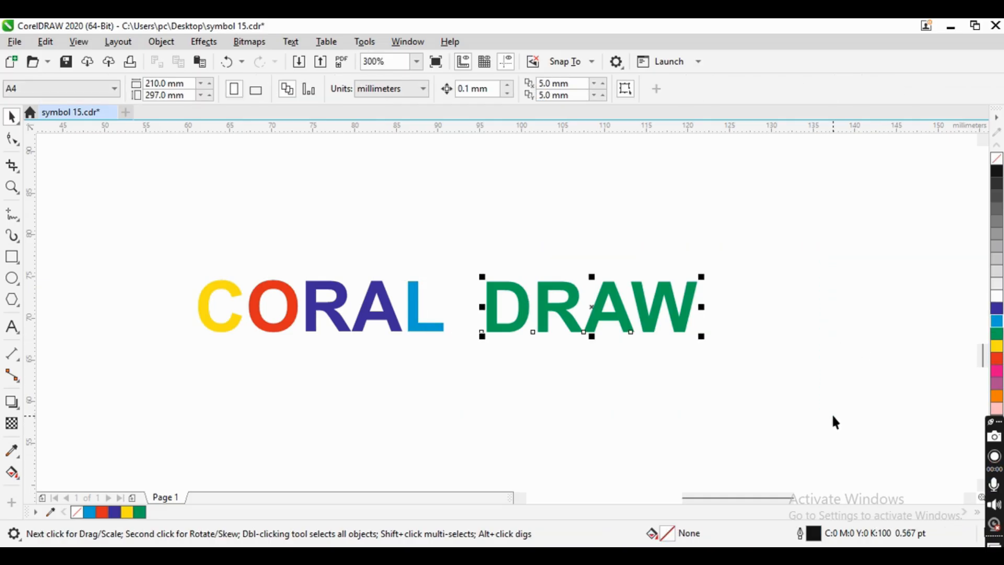
left_click(686, 405)
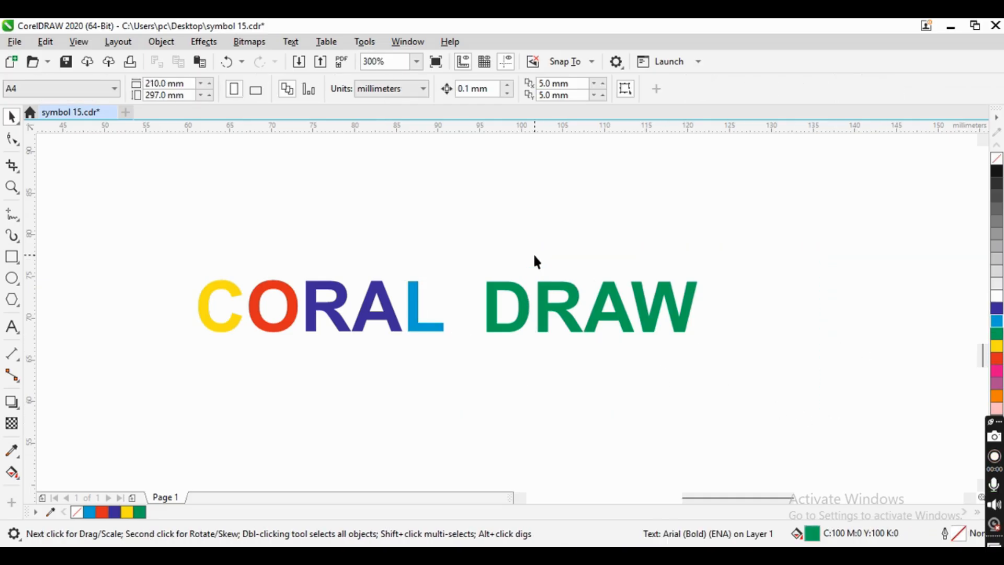
left_click(565, 311)
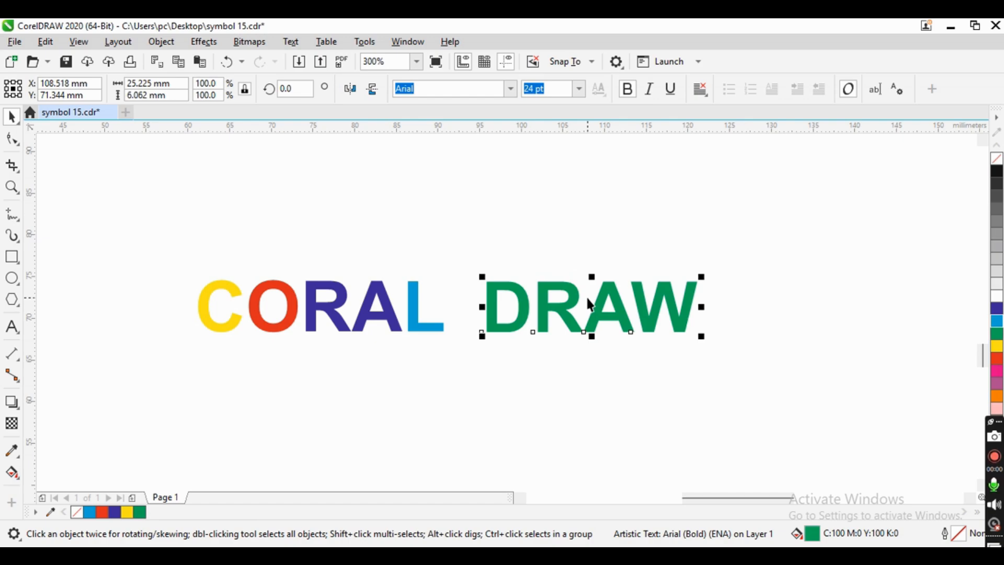
key("ctrl+k")
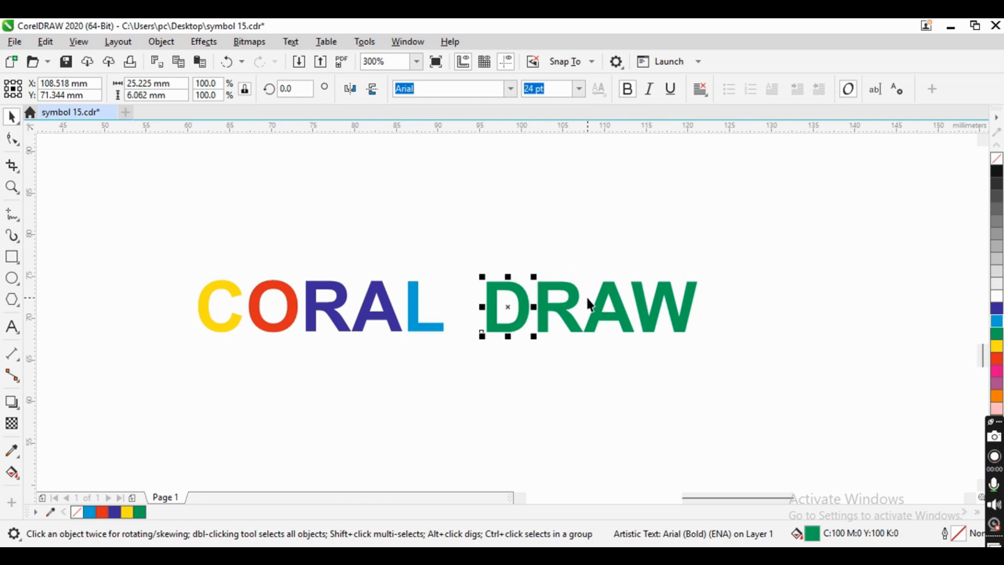
Step: Fill the letters of "DRAW" individually: D dark blue, R yellow, A red, and W magenta
left_click(996, 309)
key("Tab")
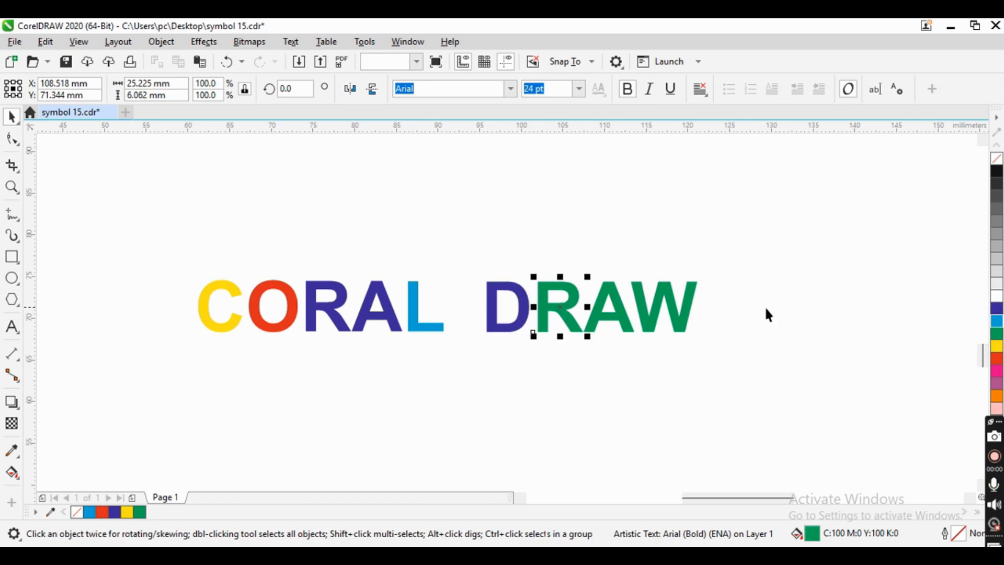
left_click(997, 347)
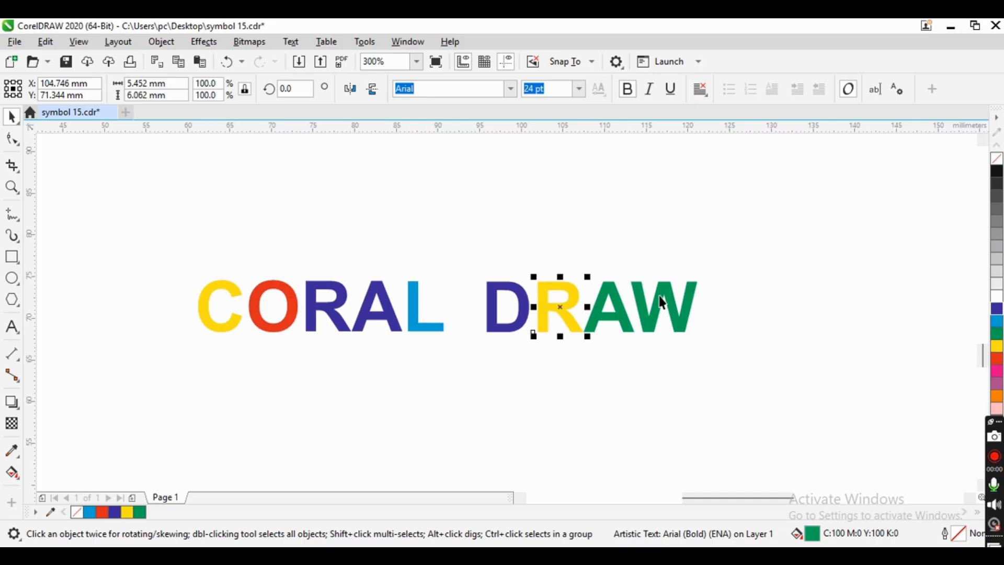
left_click(623, 319)
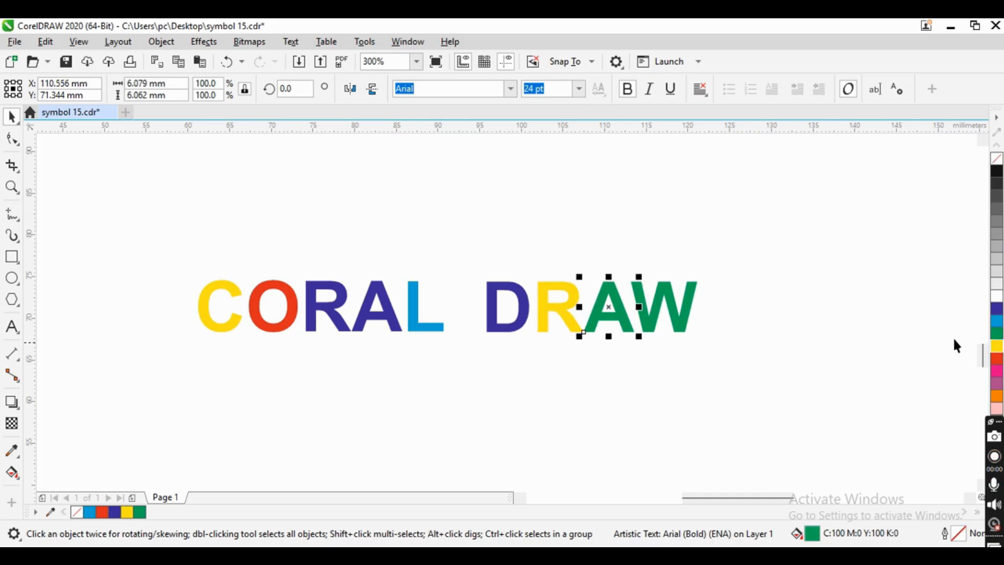
left_click(998, 358)
key("Tab")
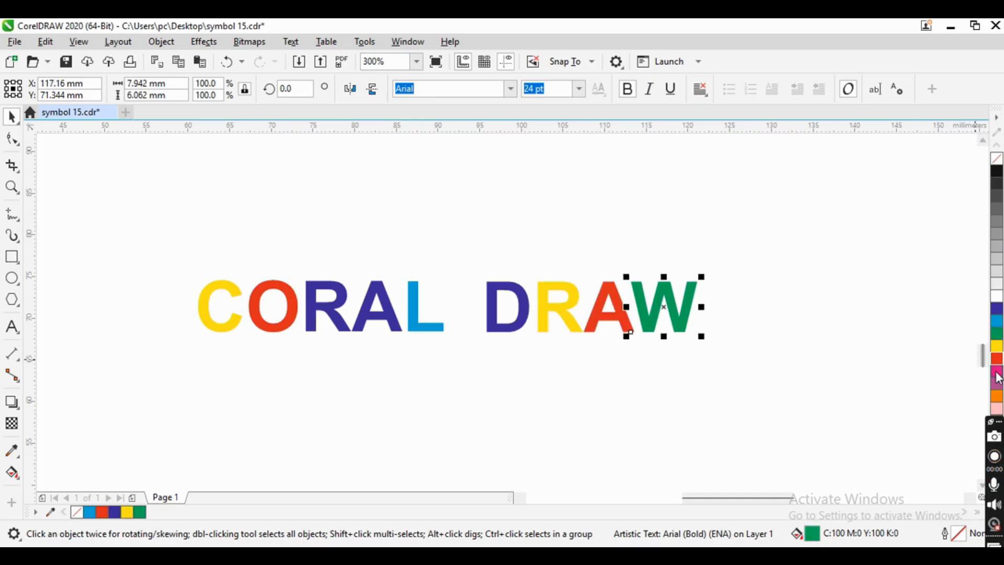
left_click(997, 375)
left_click_drag(834, 242, 111, 372)
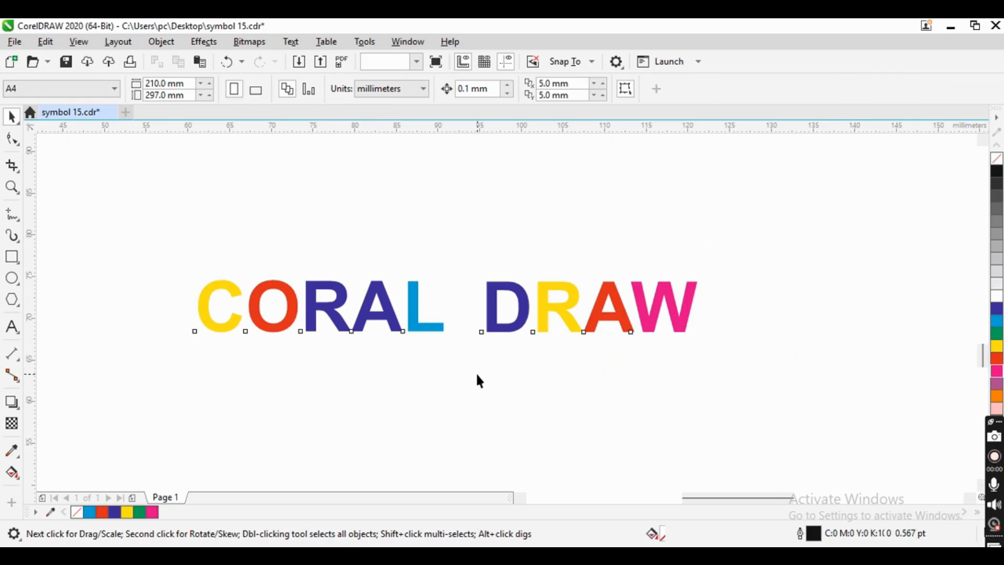
left_click(398, 262)
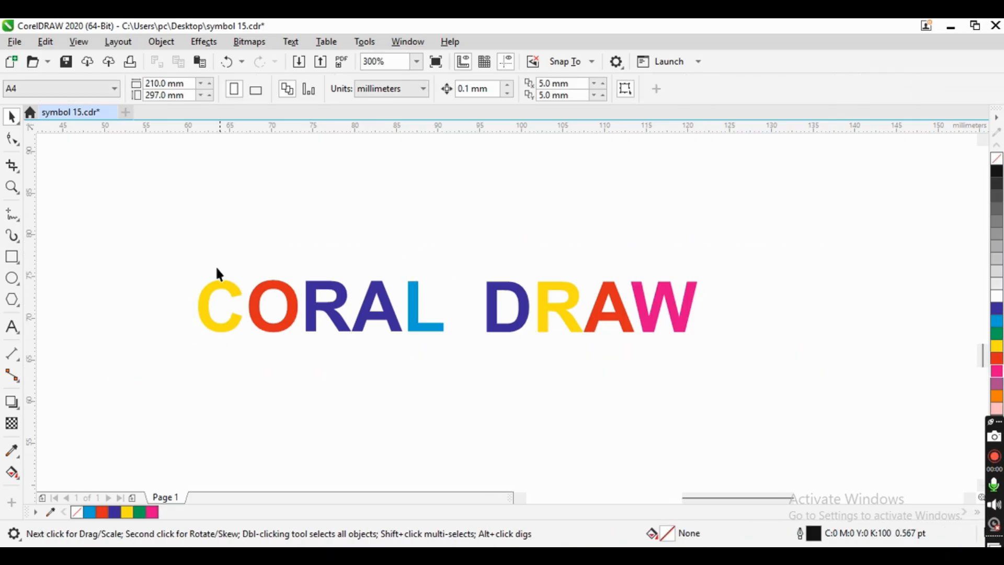
left_click_drag(423, 357, 456, 374)
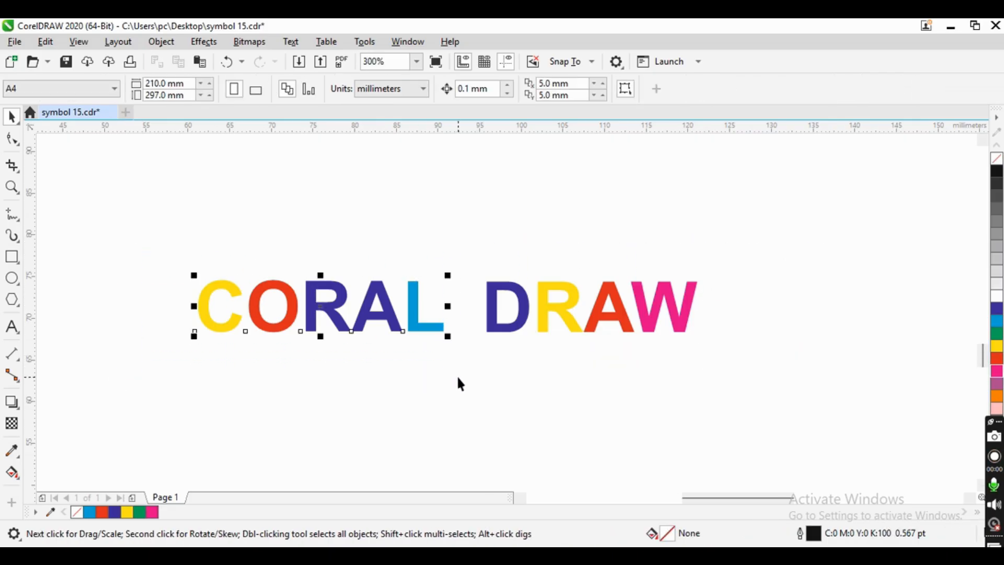
left_click(159, 43)
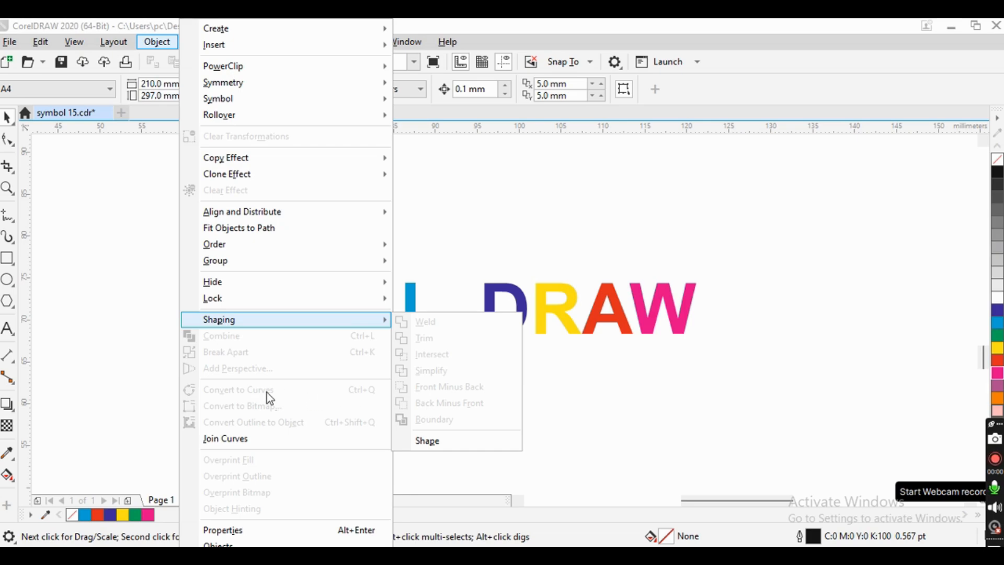
left_click(584, 341)
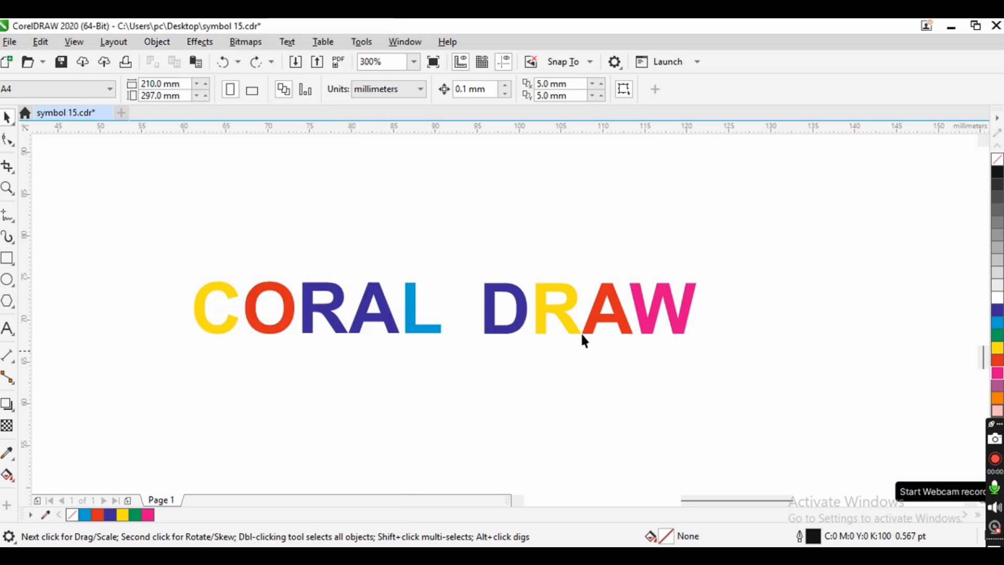
right_click(466, 320)
left_click(408, 323)
left_click(408, 328)
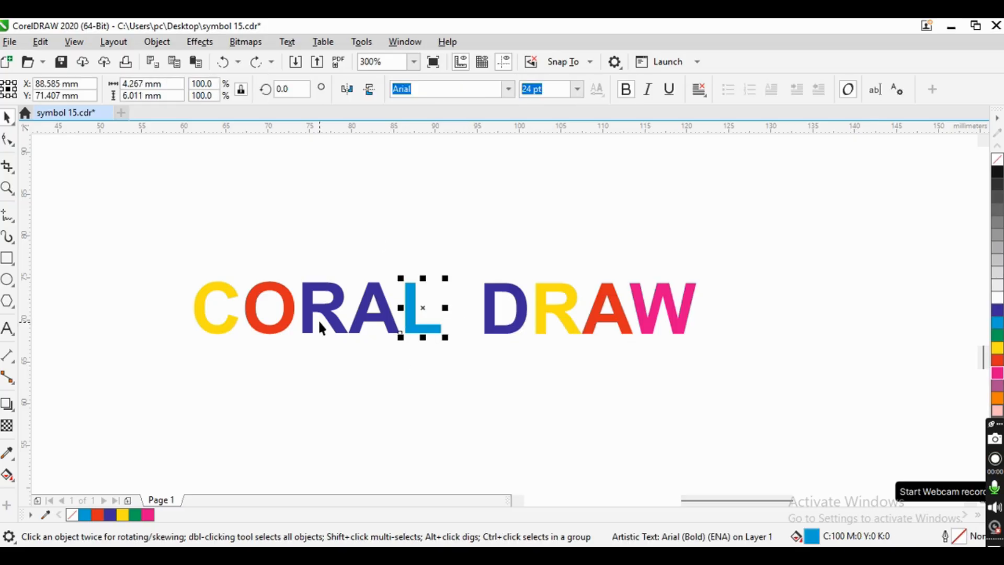
scroll(318, 319, "up", 2)
scroll(336, 329, "down", 4)
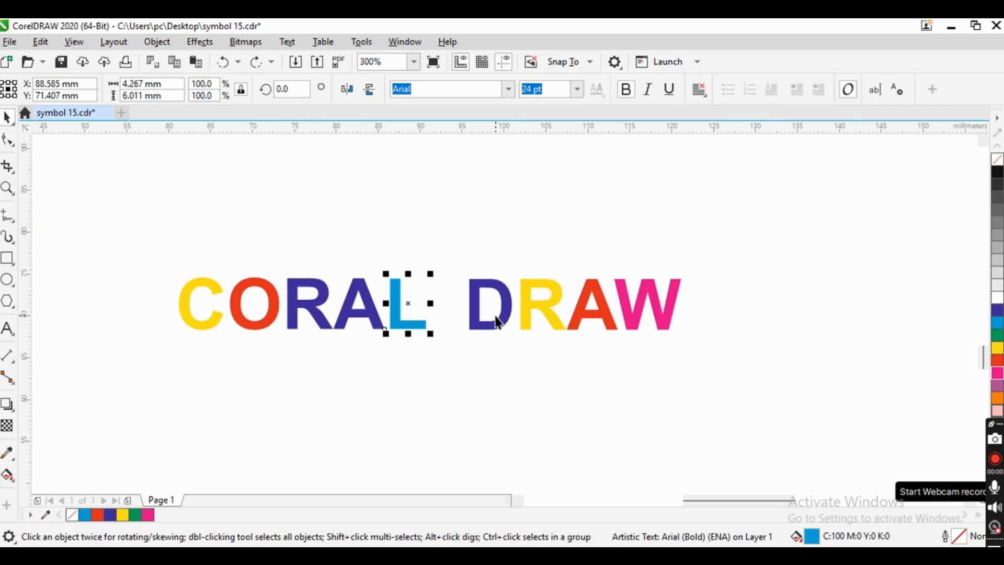
scroll(426, 325, "up", 2)
scroll(472, 333, "down", 1)
scroll(472, 333, "down", 1)
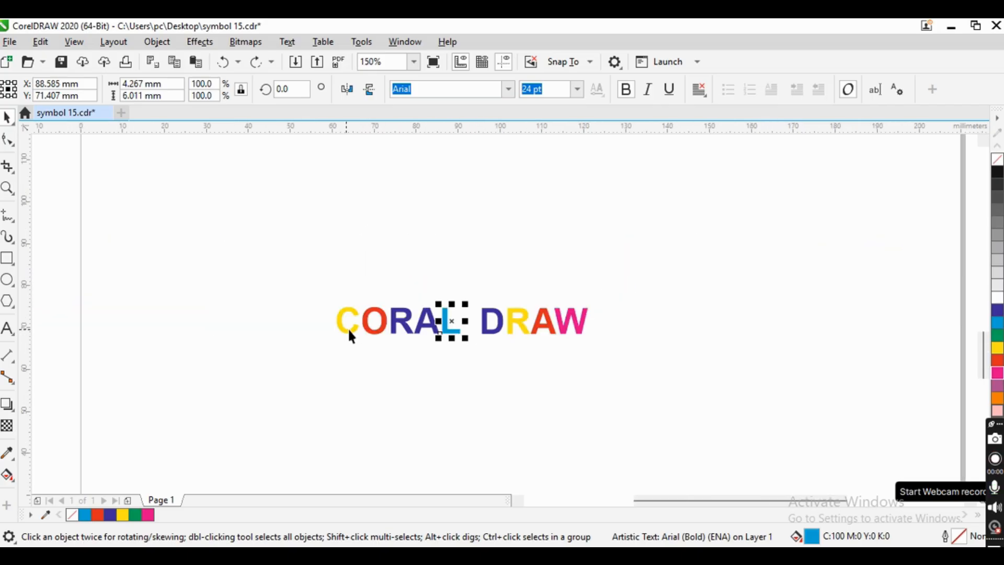
Step: Combine the five coloured letters C, O, R, A and L into a single "CORAL" text object
scroll(347, 328, "up", 2)
left_click(333, 323)
left_click(403, 330, "shift")
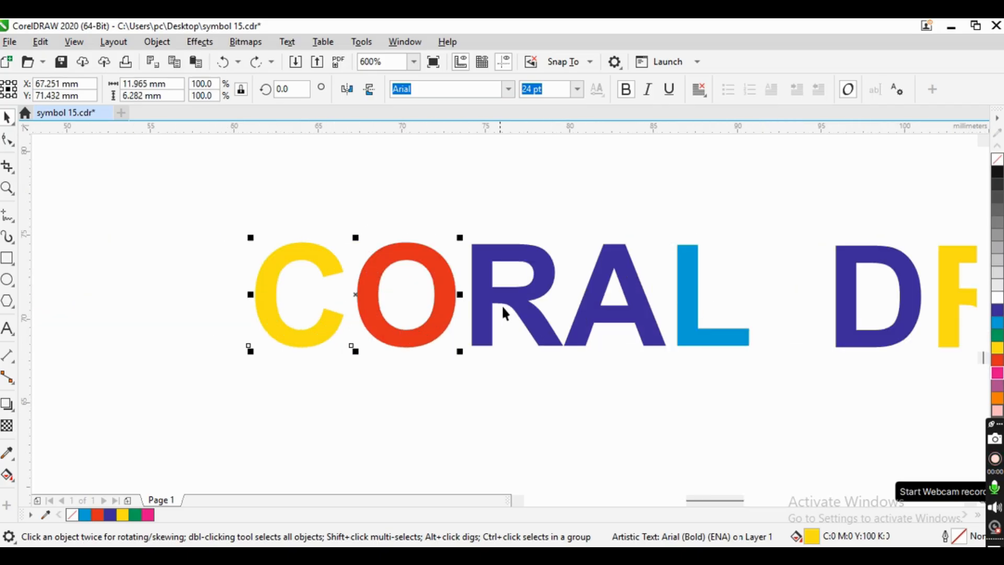
left_click(501, 305, "shift")
left_click(589, 316, "shift")
left_click(682, 319, "shift")
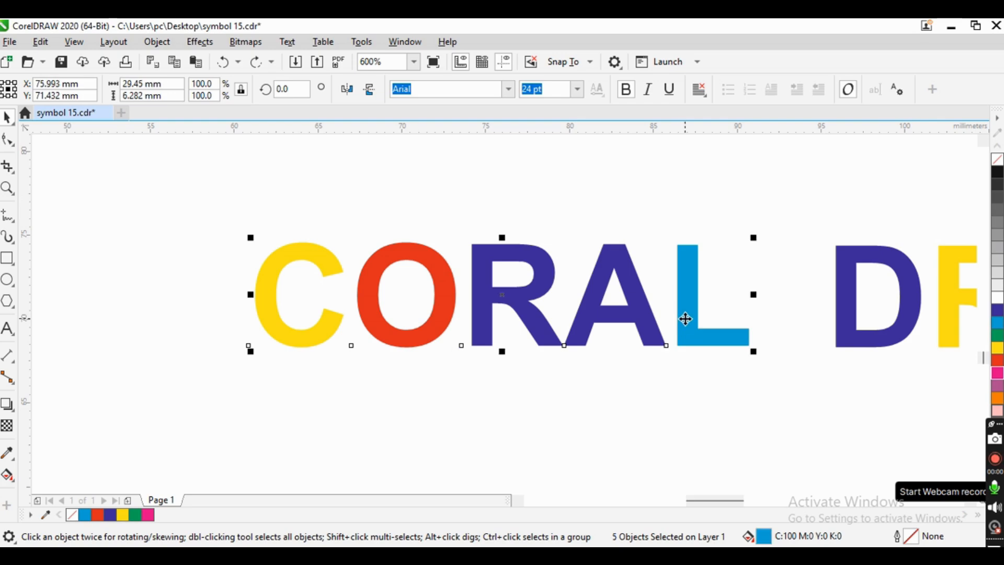
key("ctrl+l")
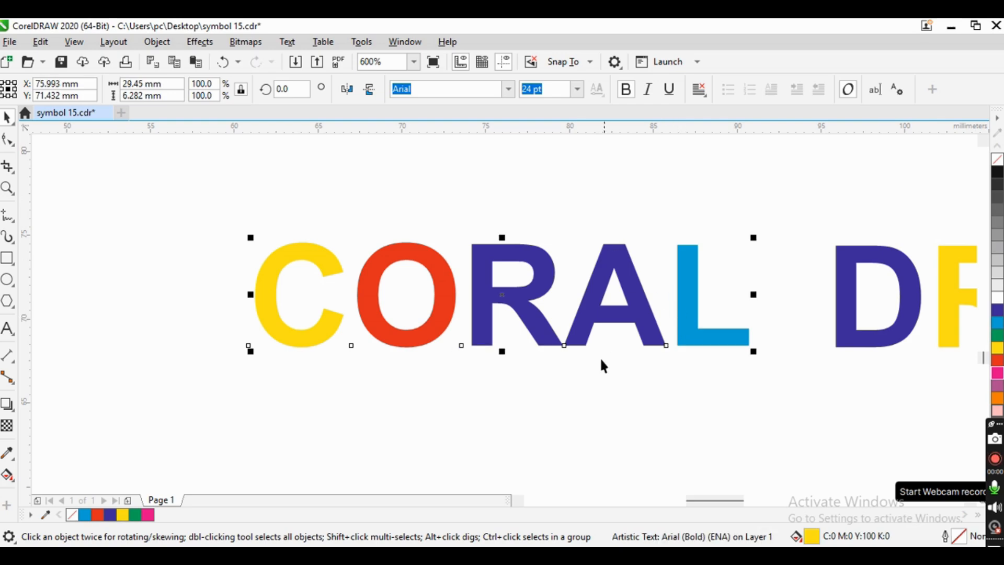
Step: Combine the letters of "DRAW" into one text object and move the word closer to "CORAL"
scroll(597, 367, "down", 1)
left_click(609, 399)
left_click(639, 353)
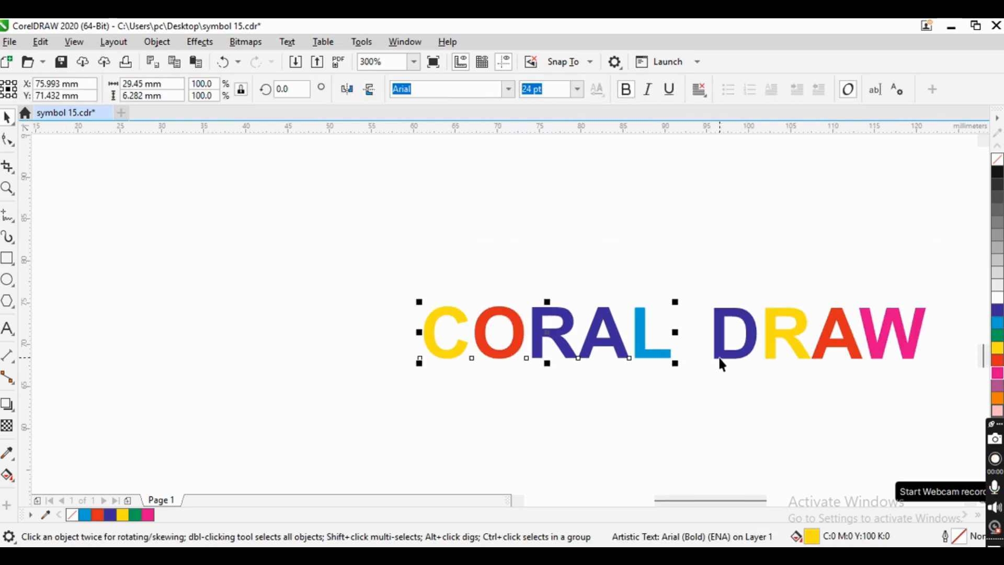
left_click_drag(721, 360, 699, 366)
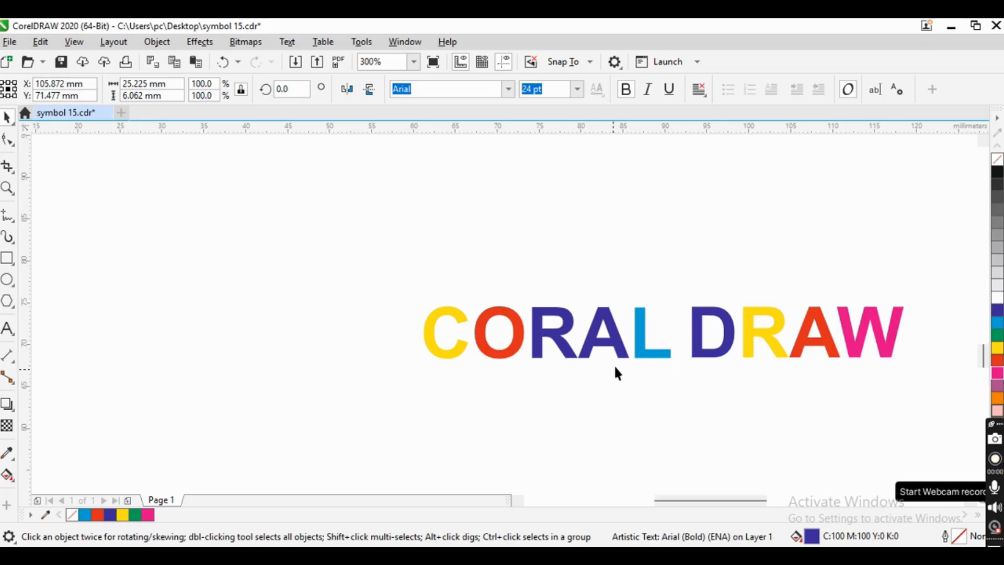
Step: Combine the words "CORAL" and "DRAW" into a single artistic text object
left_click(648, 347)
left_click(697, 348, "shift")
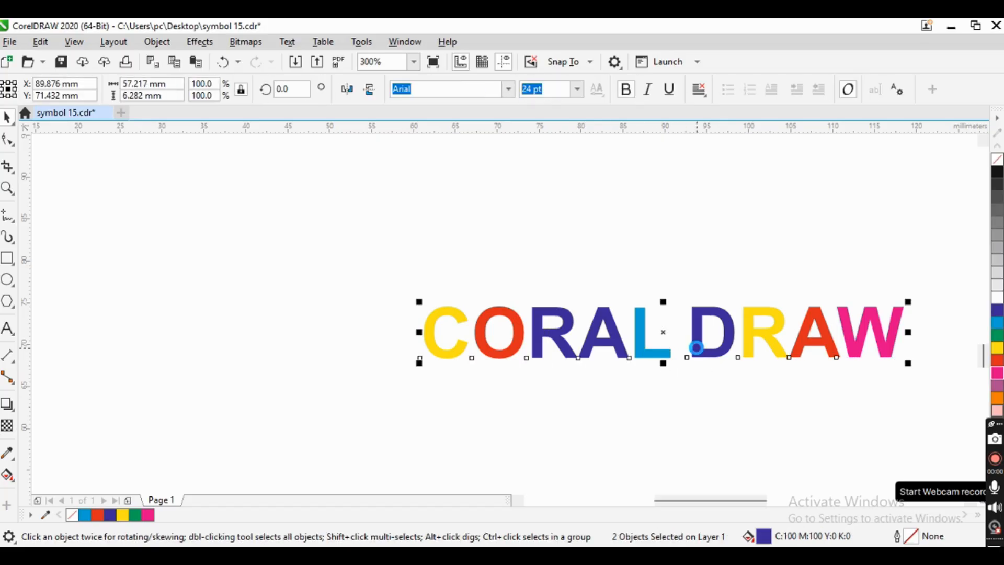
key("ctrl+l")
left_click(675, 339)
scroll(589, 342, "down", 2)
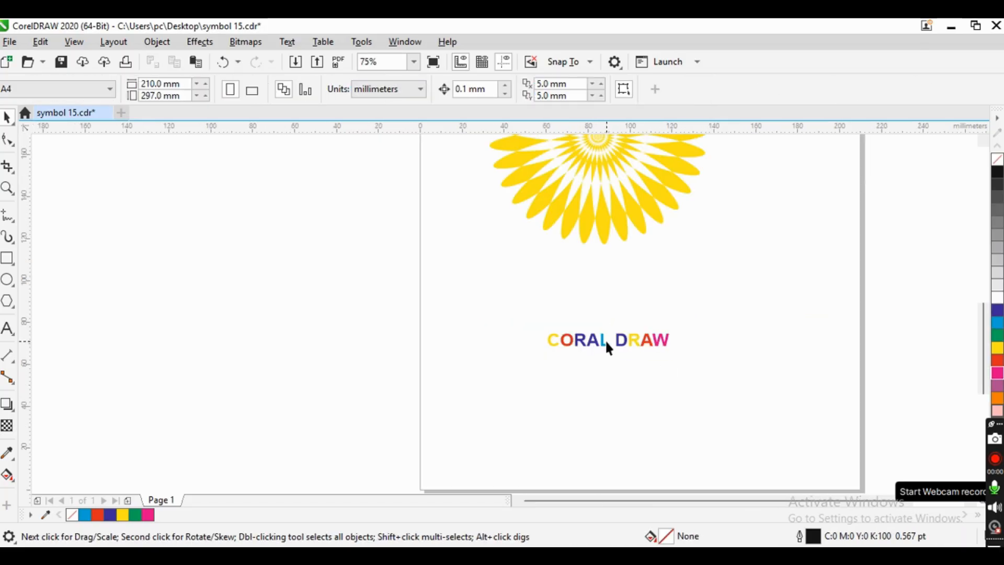
Step: Fill the combined "CORAL DRAW" text with black
scroll(608, 348, "up", 2)
left_click(639, 350)
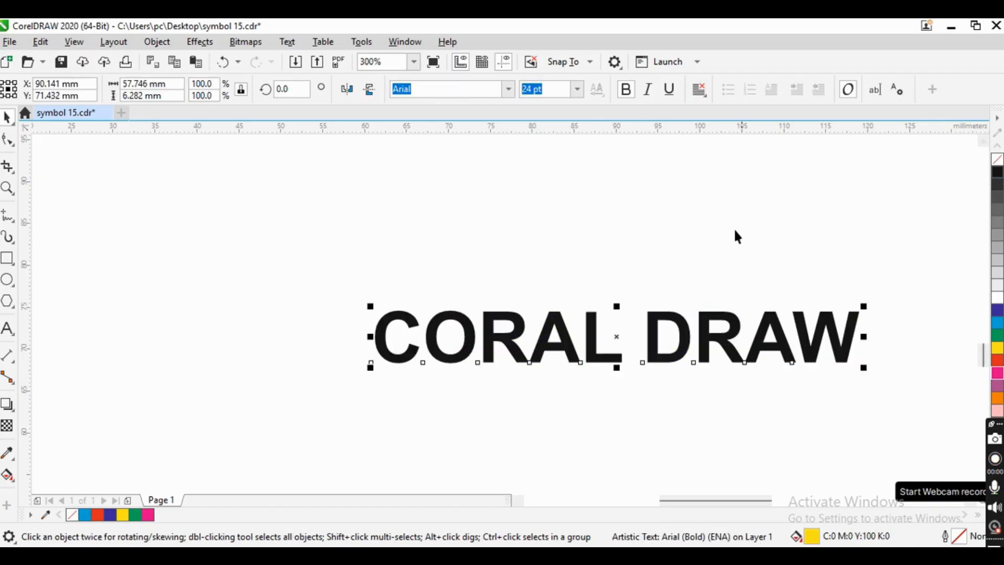
scroll(602, 321, "down", 2)
left_click(555, 341)
scroll(552, 340, "up", 3)
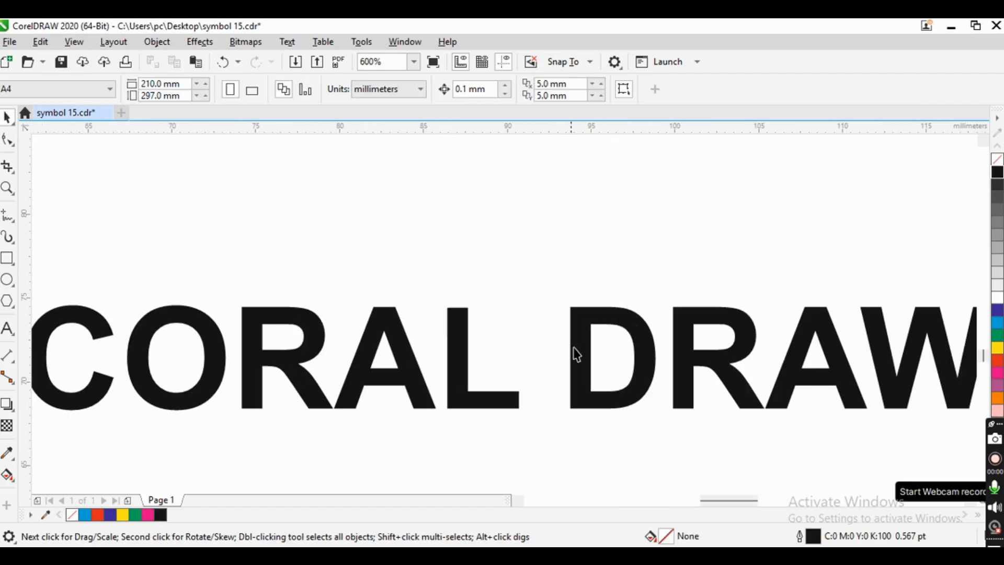
scroll(531, 332, "down", 2)
left_click(532, 334)
scroll(523, 337, "up", 1)
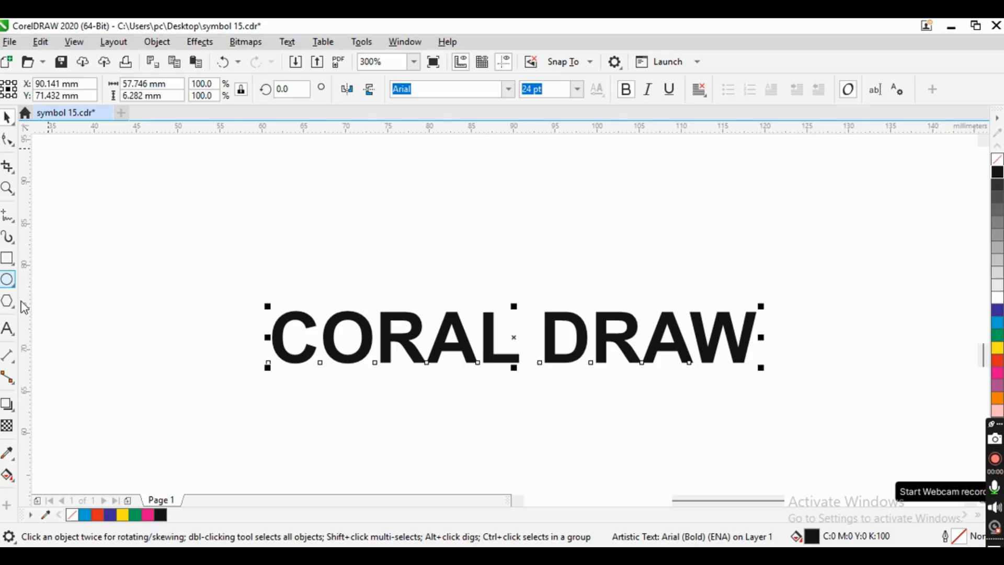
Step: Select all characters of "CORAL DRAW" with the Text tool to check that it is still editable, then deselect it
left_click(7, 329)
left_click(426, 340)
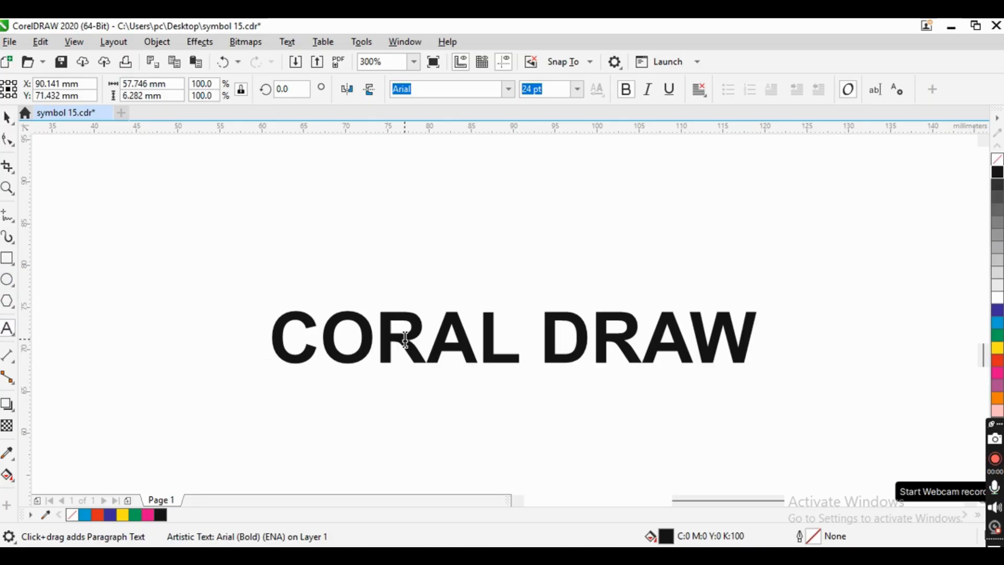
key("ctrl+a")
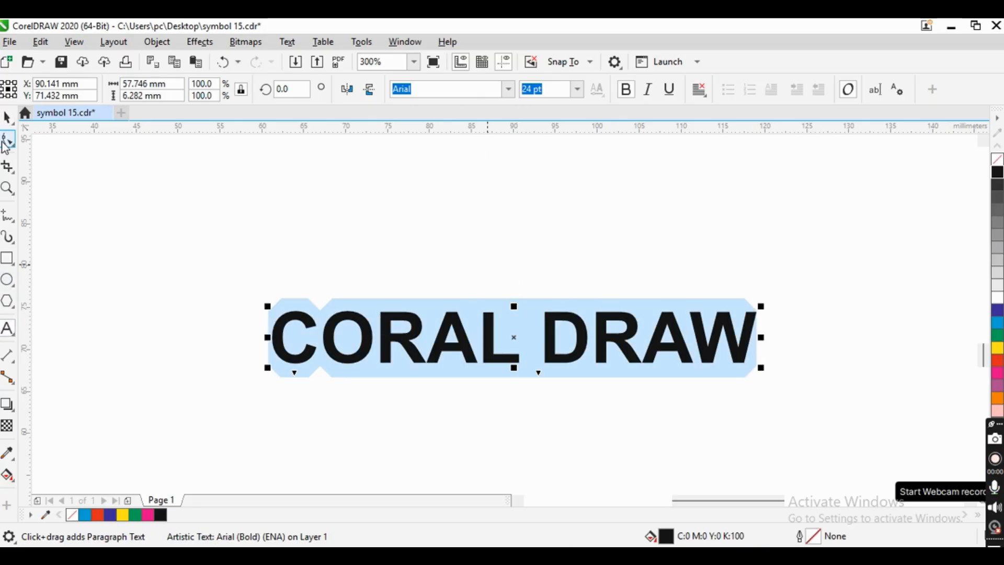
left_click(7, 118)
left_click(424, 149)
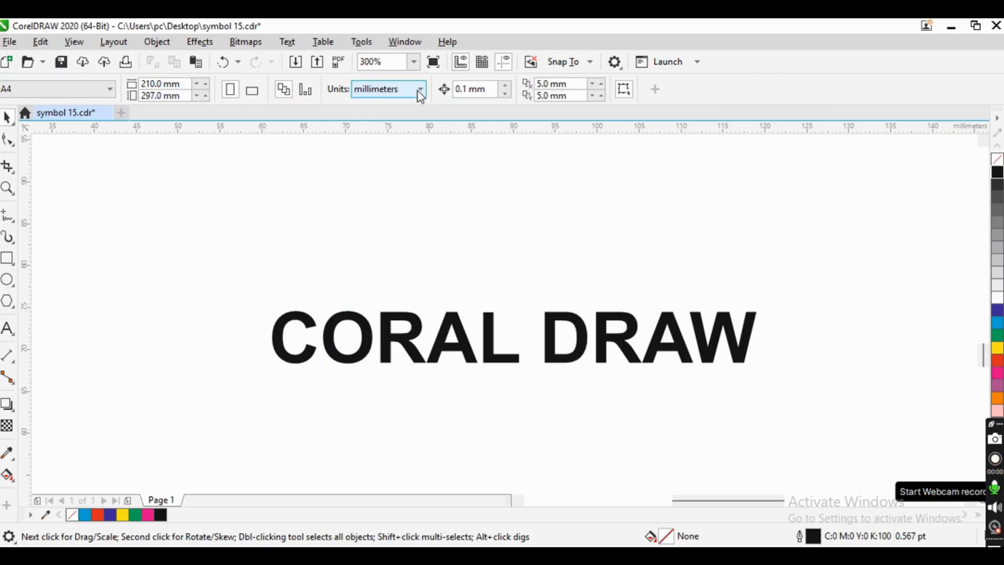
Step: Try the Alex Brush and Amazone BT fonts on the "CORAL DRAW" text
left_click(461, 337)
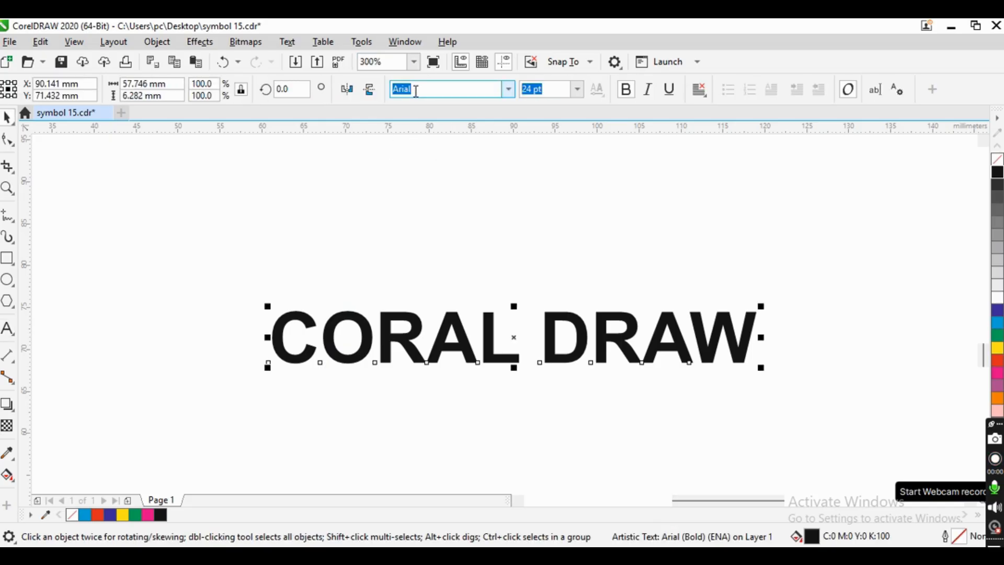
left_click(509, 91)
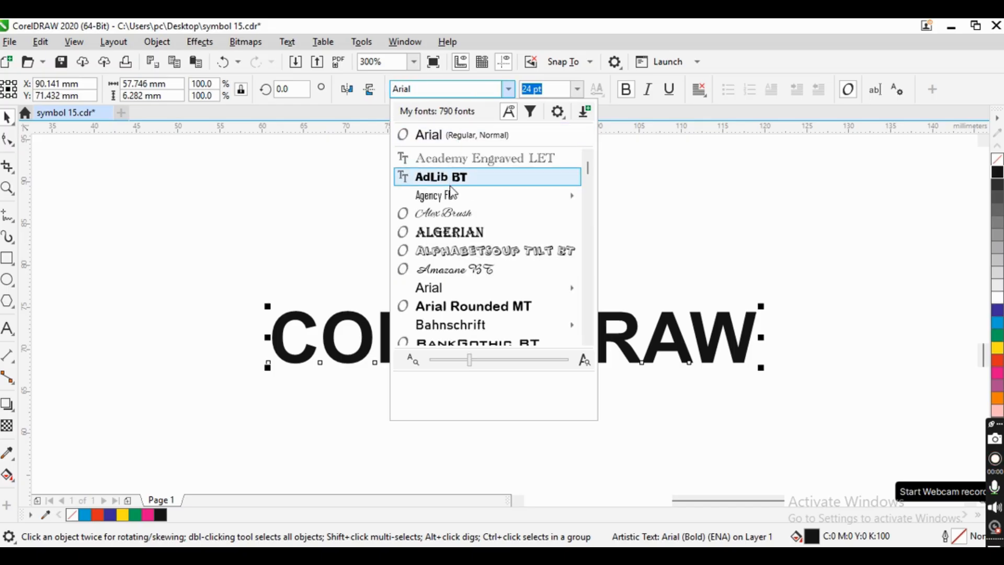
left_click(449, 214)
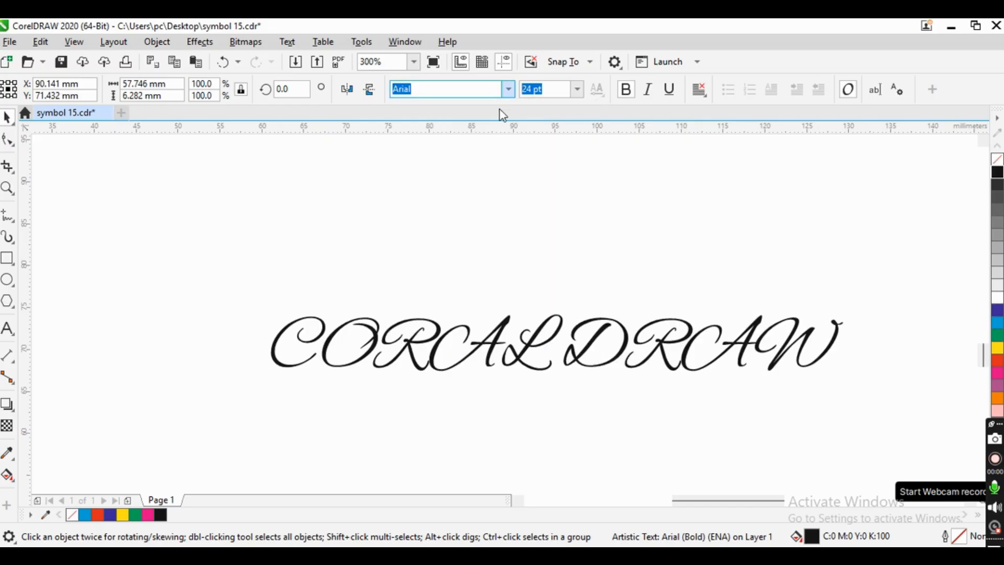
left_click(508, 91)
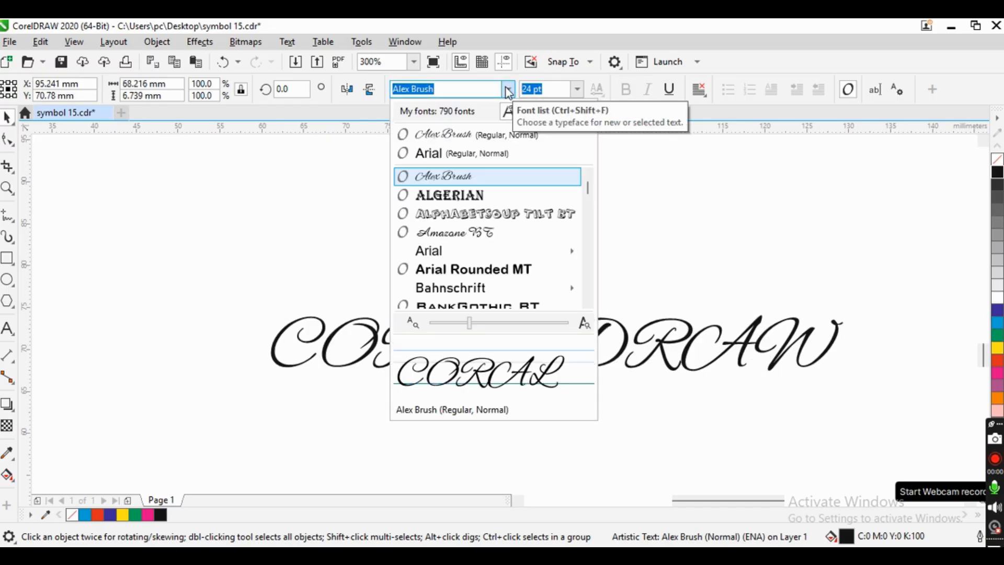
key("Escape")
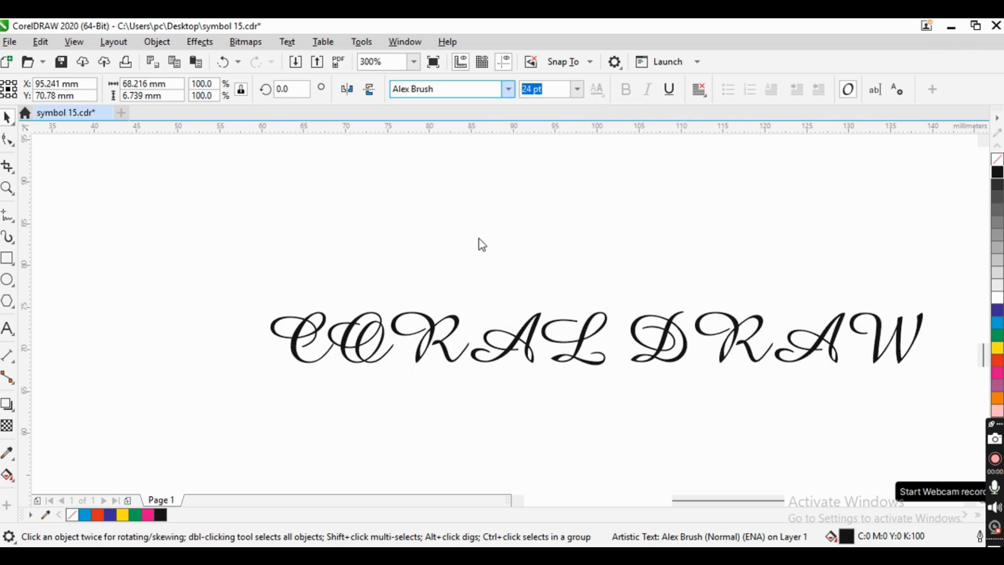
Step: Set the font of the "CORAL DRAW" text to Baskerville Old Face
left_click(508, 90)
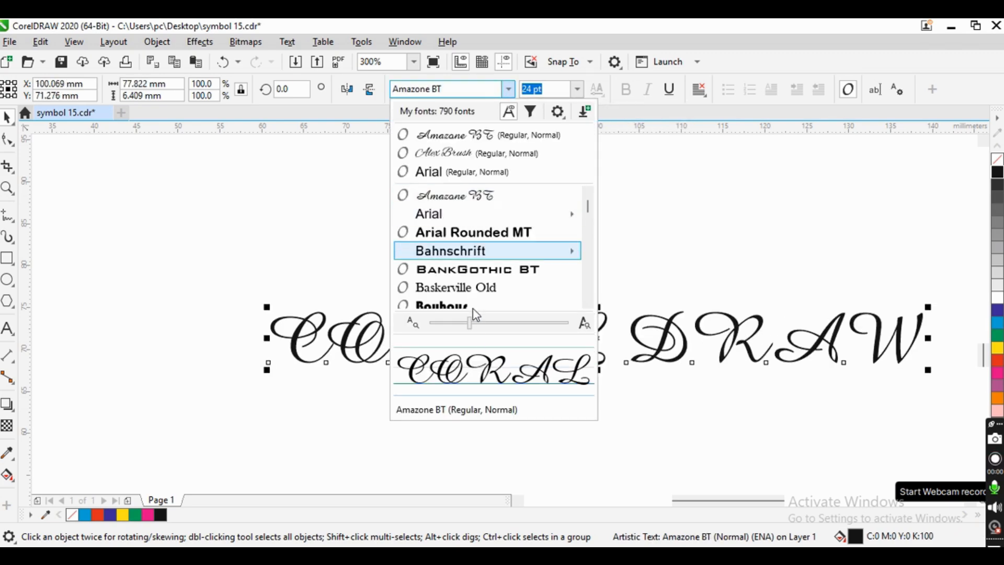
left_click(473, 287)
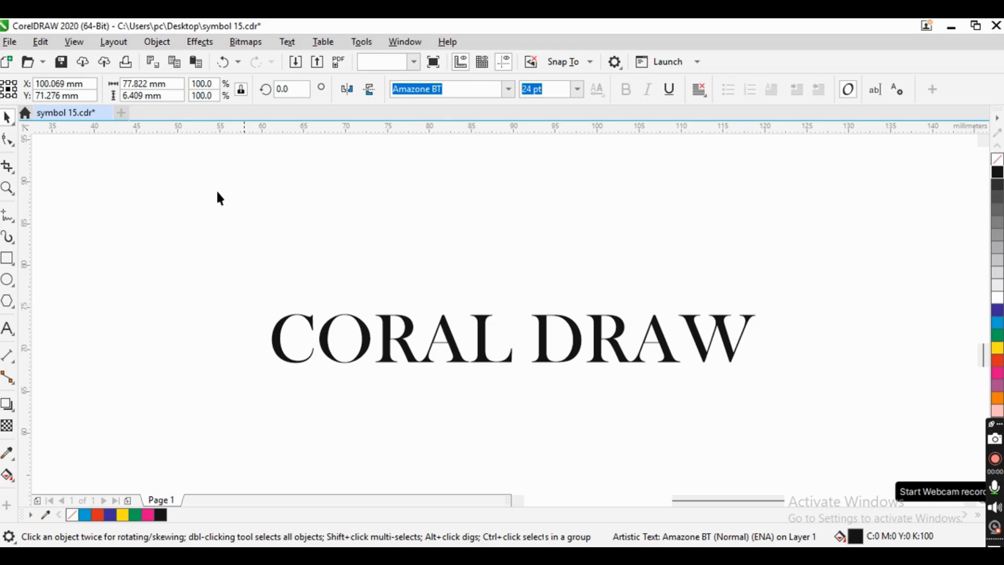
left_click(473, 292)
left_click(453, 347)
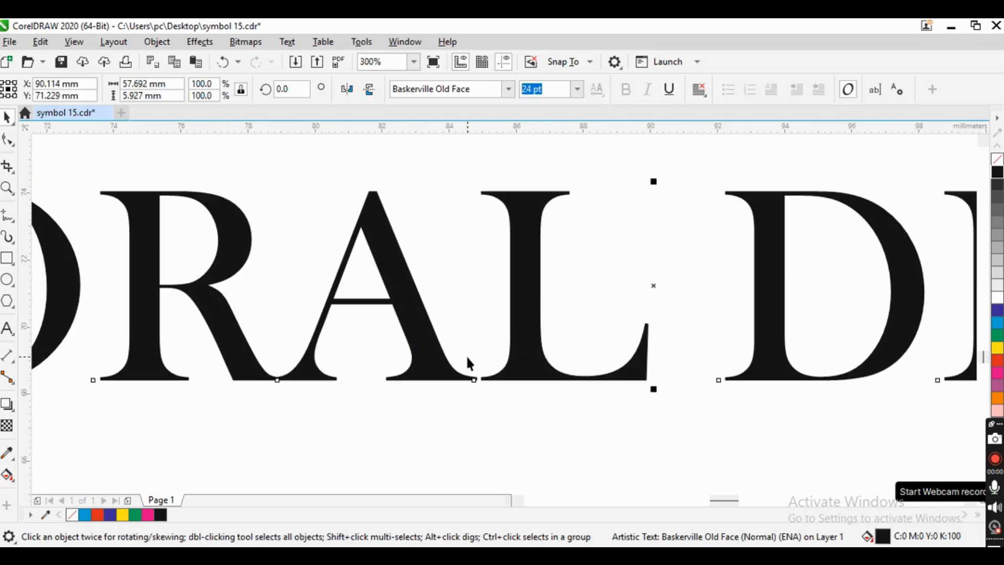
Step: Convert the "CORAL DRAW" text to curves
scroll(375, 349, "up", 2)
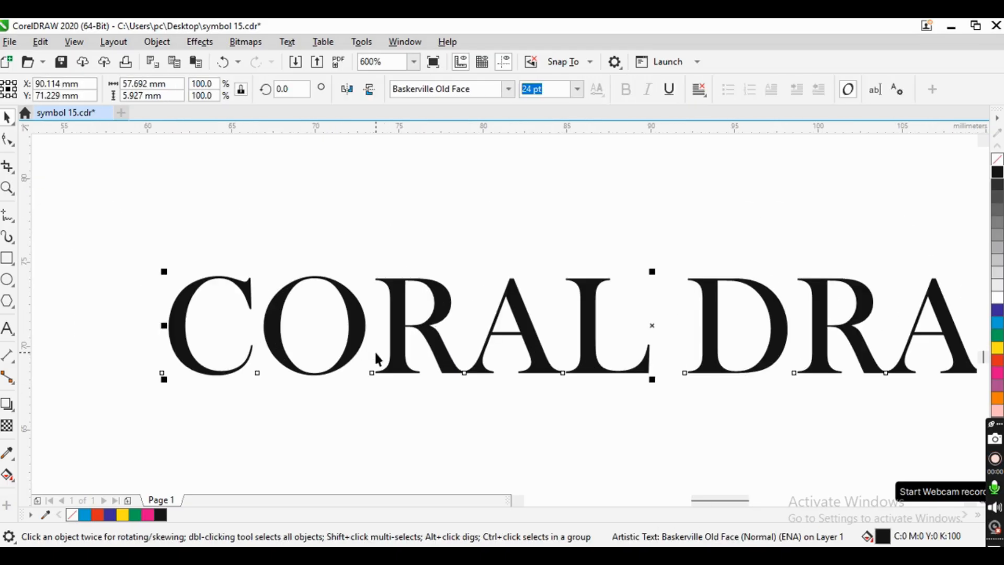
left_click(169, 44)
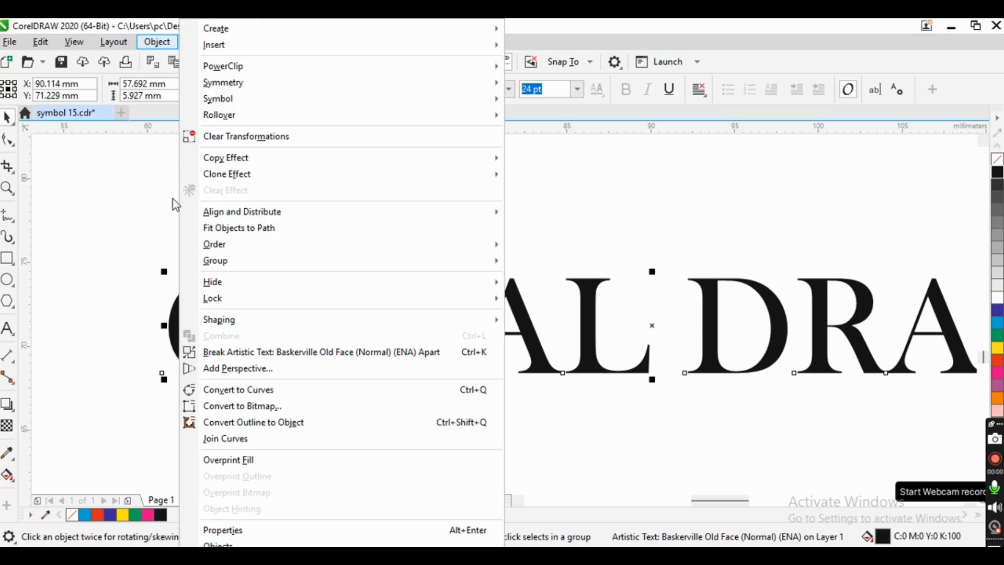
left_click(242, 393)
left_click(278, 307)
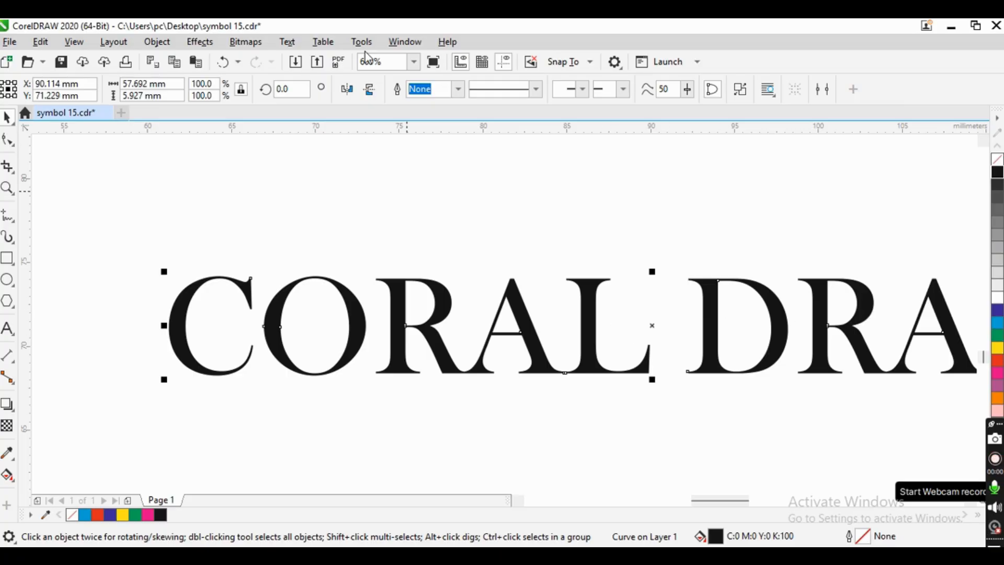
Step: Examine the converted "CORAL DRAW" curve object up close and as a whole
scroll(494, 272, "down", 2)
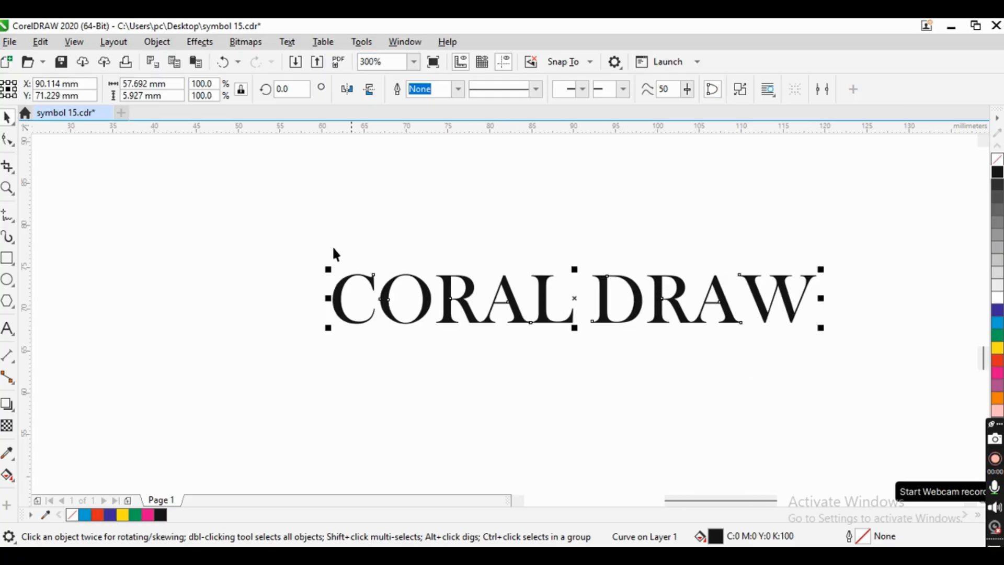
mouse_move(314, 230)
left_mouse_down()
mouse_move(673, 424)
mouse_move(845, 402)
left_mouse_up()
scroll(585, 288, "up", 2)
scroll(469, 323, "down", 1)
scroll(479, 331, "up", 2)
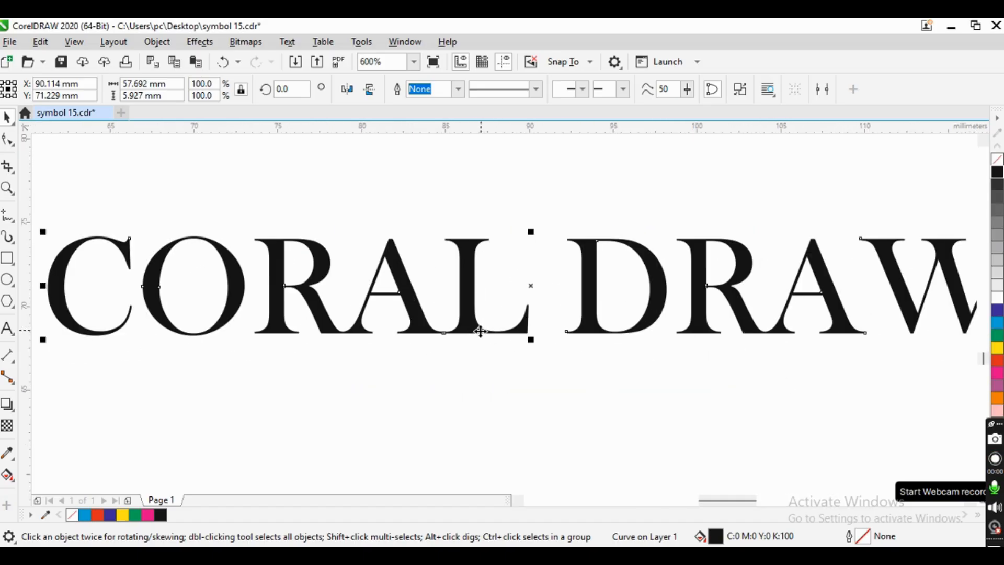
scroll(460, 318, "down", 1)
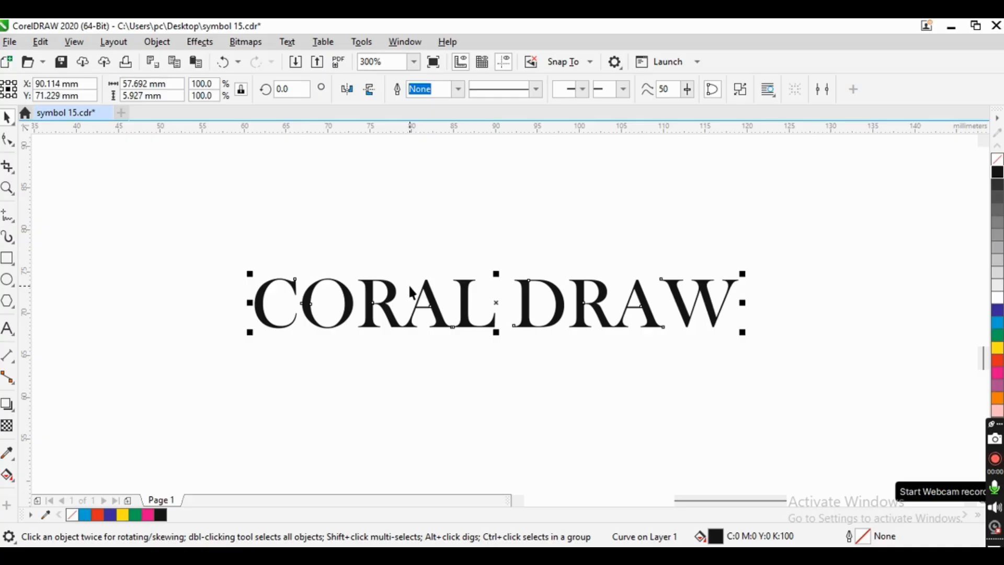
scroll(317, 287, "up", 2)
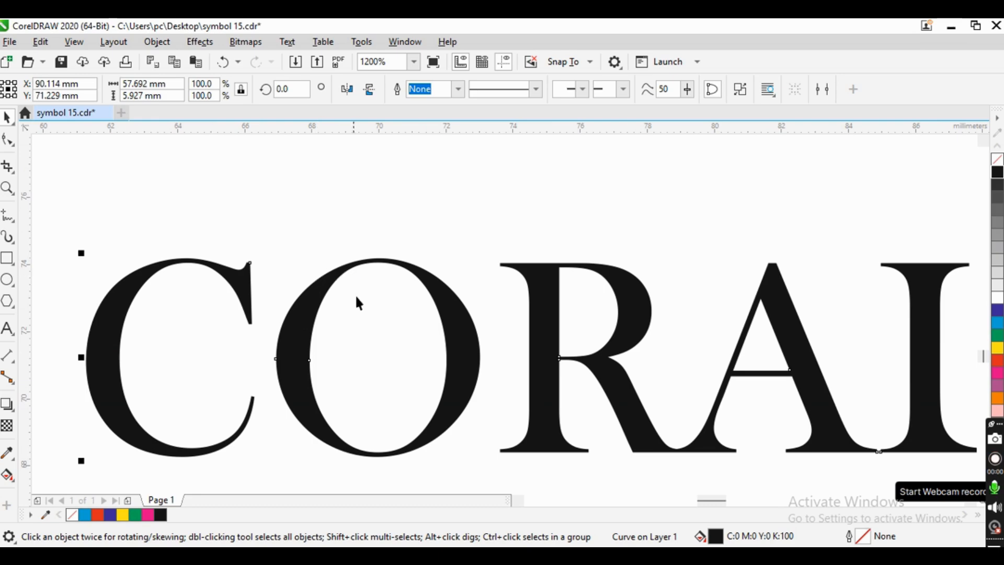
scroll(357, 306, "down", 2)
scroll(360, 315, "up", 1)
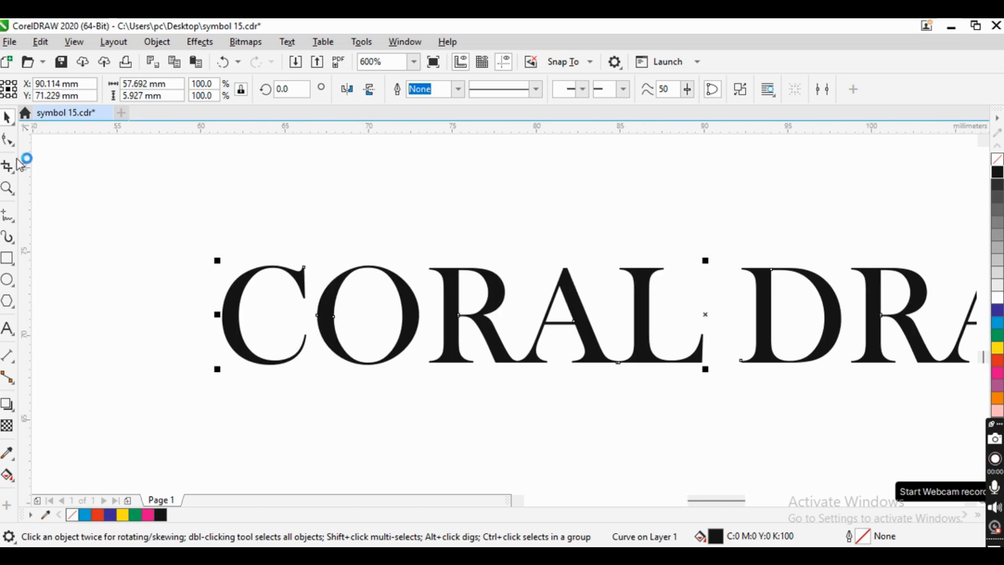
Step: Try to reshape the upper serif of the C by moving its corner nodes with the Shape tool
left_click(8, 140)
scroll(281, 275, "up", 1)
key("F10")
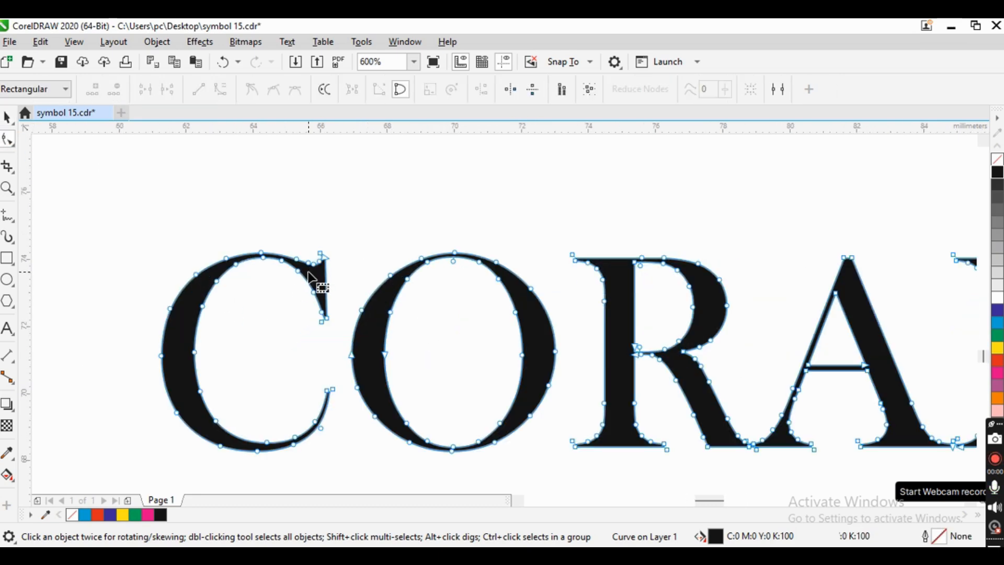
scroll(321, 283, "up", 2)
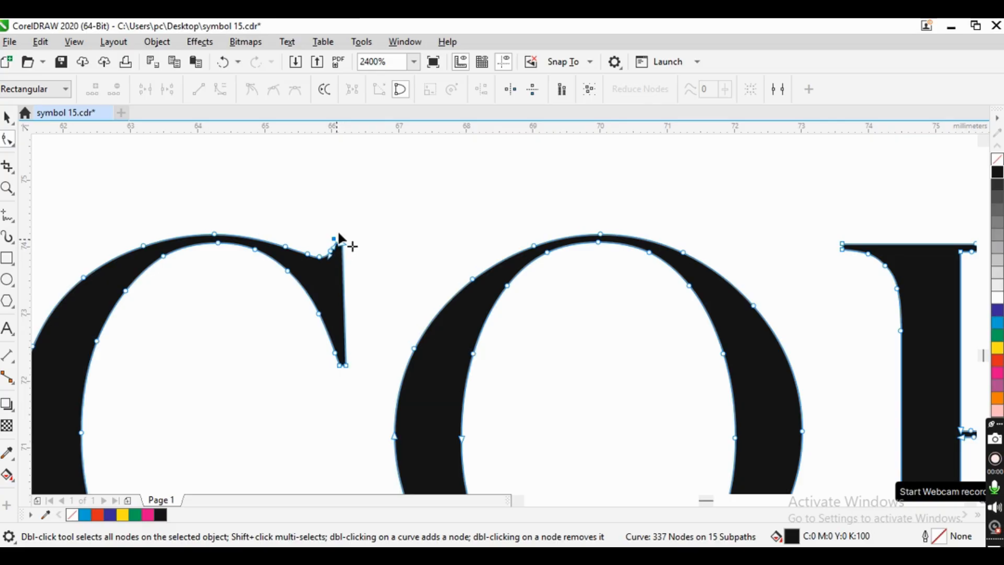
left_click_drag(339, 244, 351, 186)
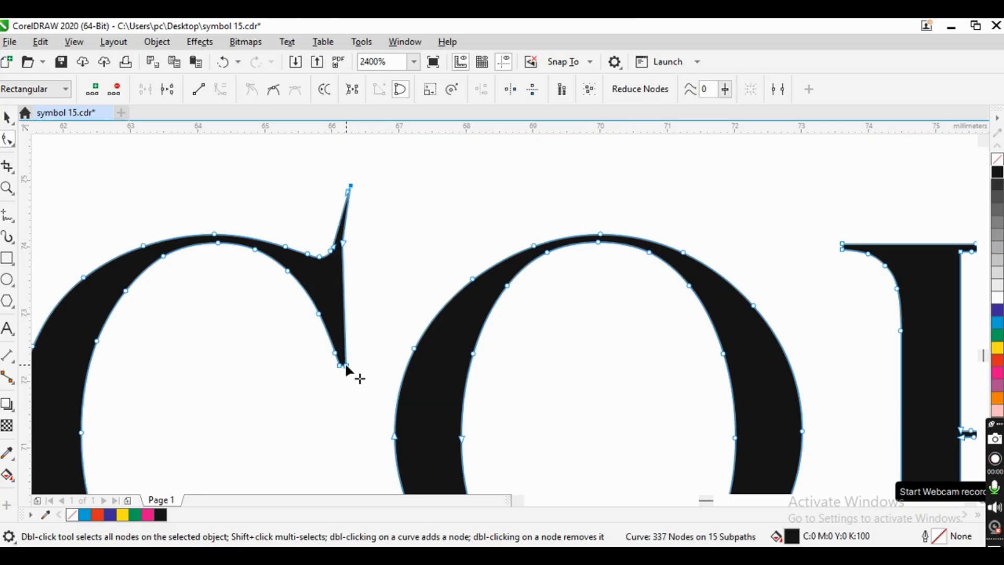
scroll(354, 381, "down", 2)
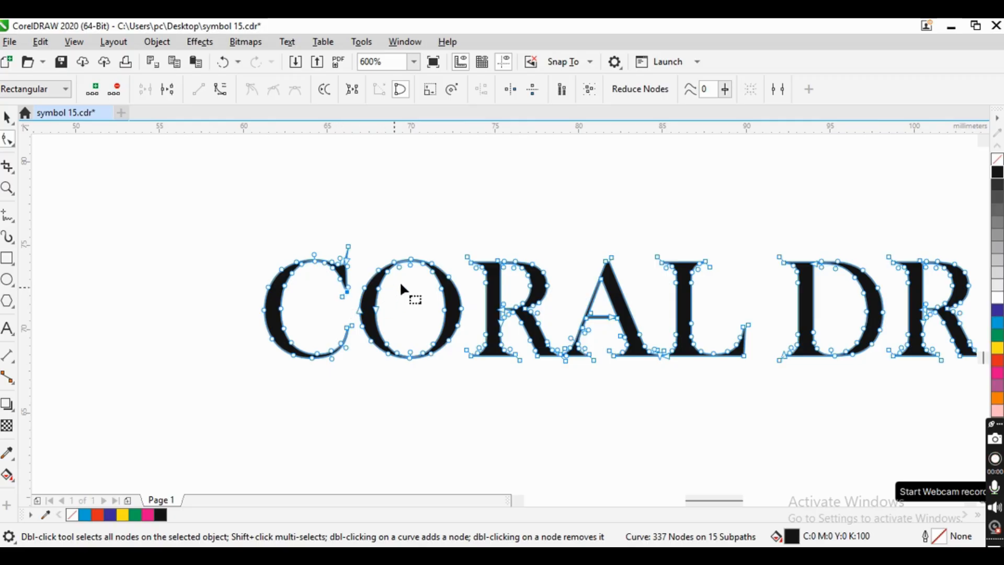
key("ctrl+z")
Step: Stretch the L of "CORAL" upward by moving all the nodes at its top end
left_click_drag(647, 243, 713, 294)
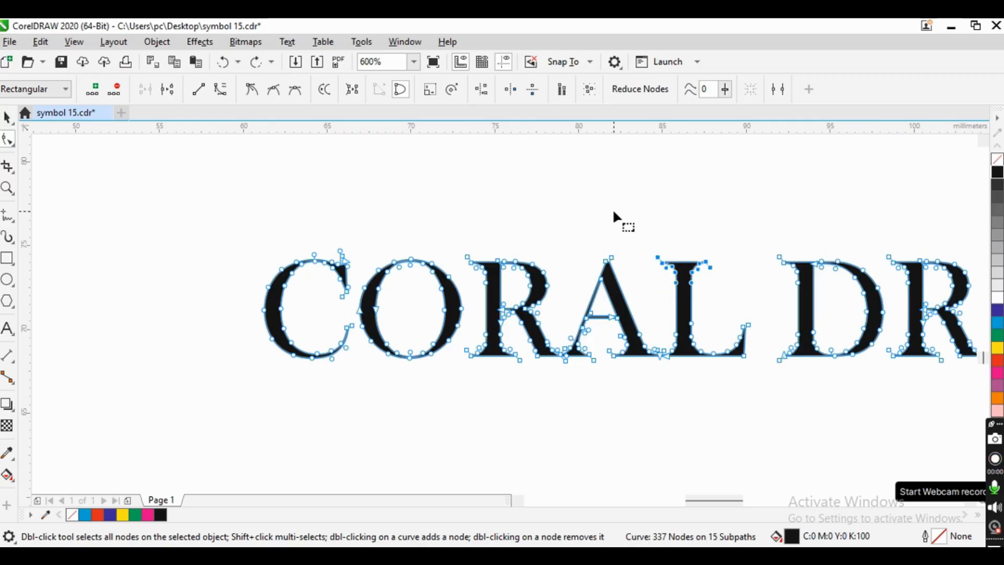
key("Up")
key("Up")
key("Up")
key("Up")
key("Up")
key("Up")
key("Up")
key("Up")
key("Up")
key("Up")
key("Up")
key("Up")
key("Up")
key("Up")
key("Up")
key("Up")
key("Up")
key("Up")
key("Up")
key("Up")
key("Up")
key("Up")
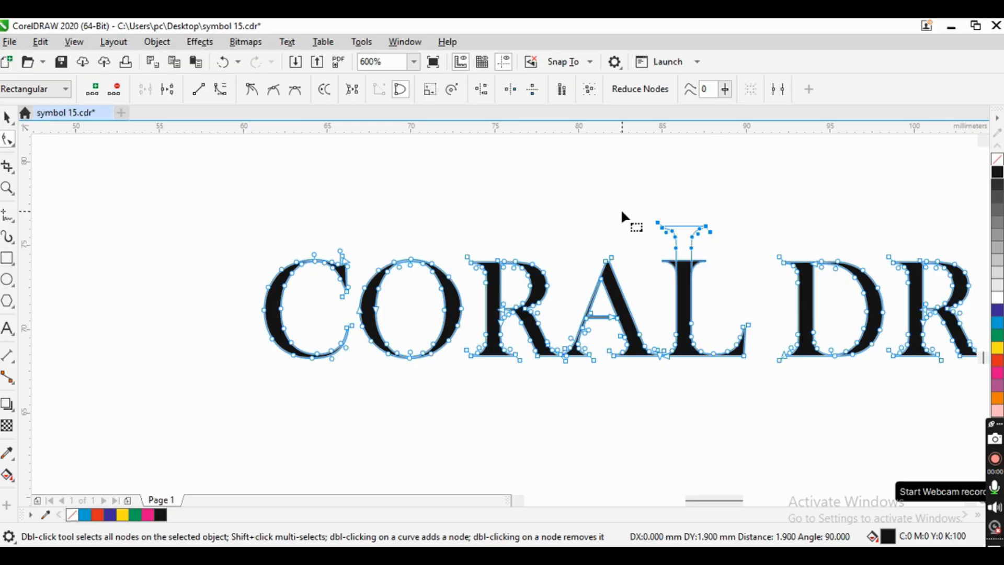
left_click(7, 118)
left_click(660, 215)
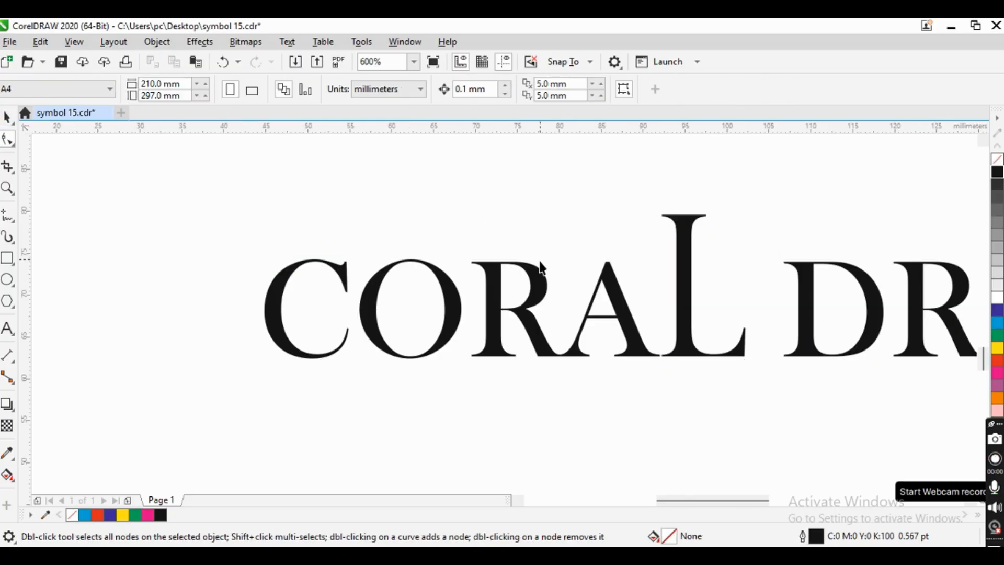
scroll(541, 267, "down", 2)
scroll(611, 272, "up", 2)
scroll(474, 294, "down", 1)
scroll(474, 294, "down", 1)
scroll(488, 295, "up", 1)
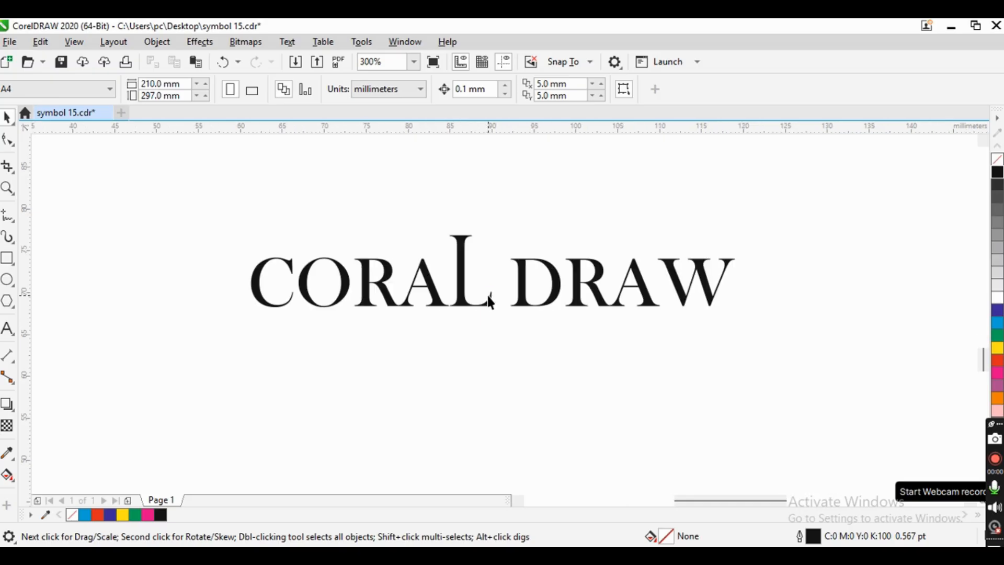
Step: Undo the stretching of the L and keep the whole "CORAL DRAW" curve selected
key("ctrl+z")
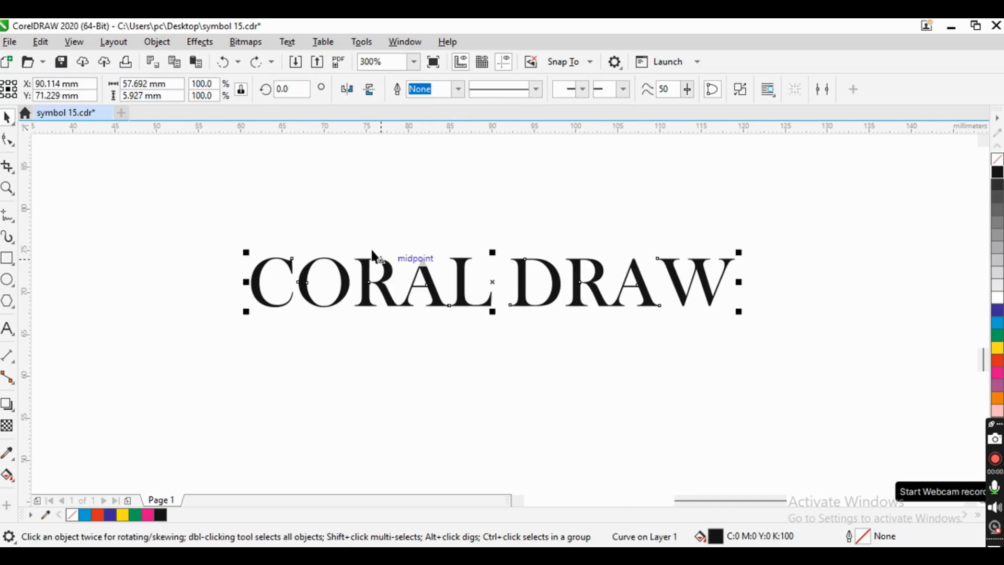
left_click_drag(179, 223, 262, 283)
left_click_drag(845, 403, 845, 403)
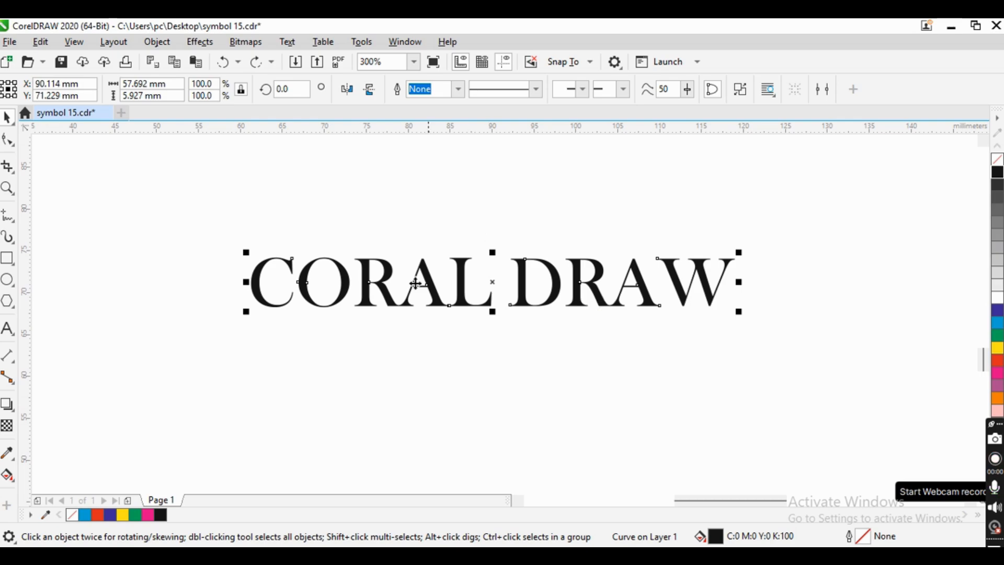
scroll(381, 286, "up", 2)
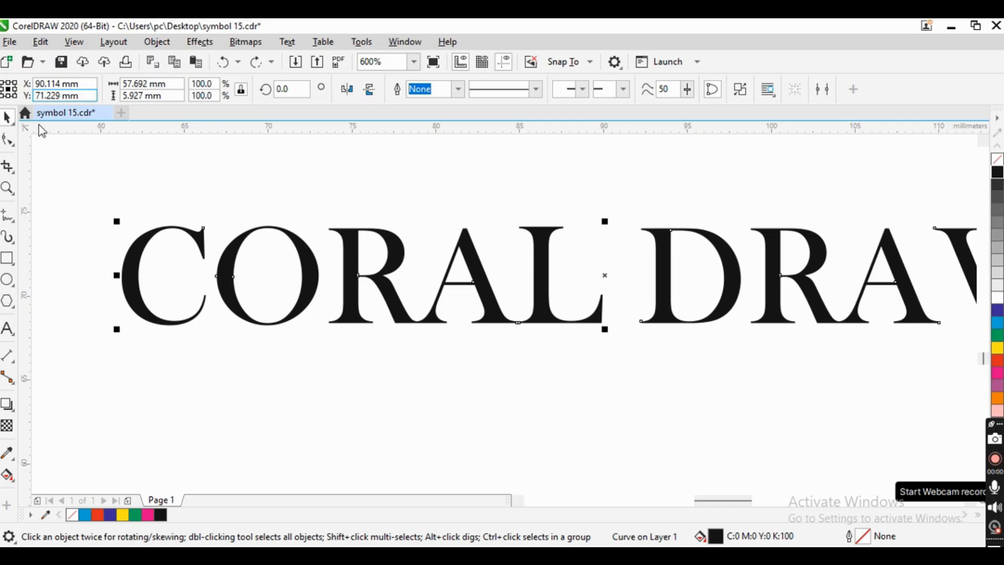
Step: Display the nodes of the "CORAL DRAW" curve and look over the conversion commands available for it
left_click(9, 140)
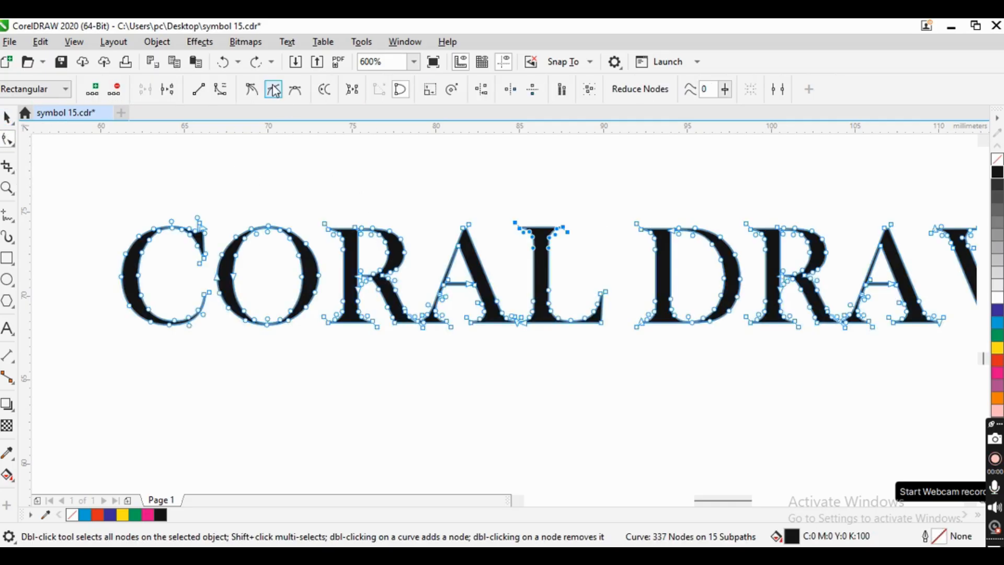
left_click(157, 42)
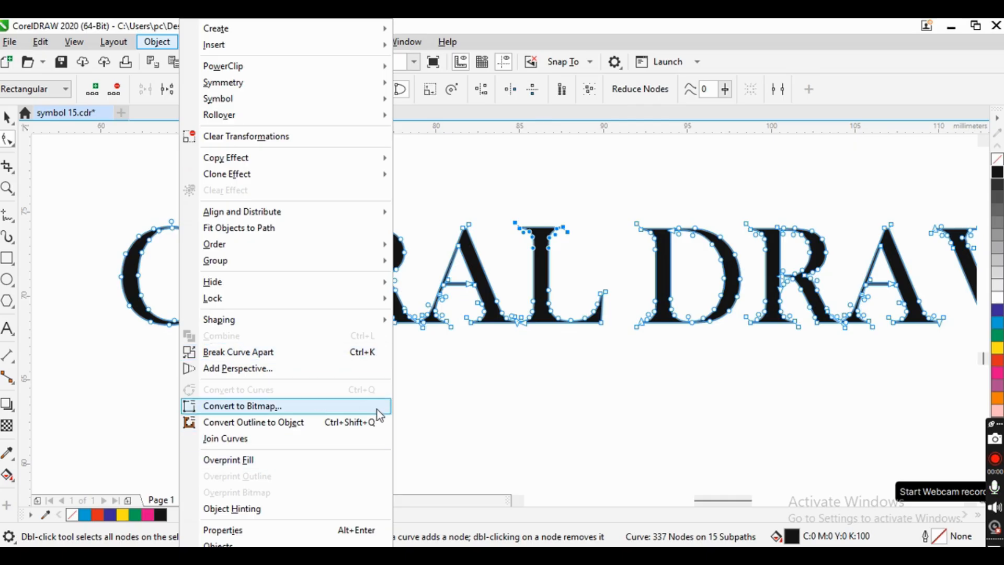
left_click(465, 400)
scroll(445, 340, "down", 2)
scroll(514, 337, "up", 1)
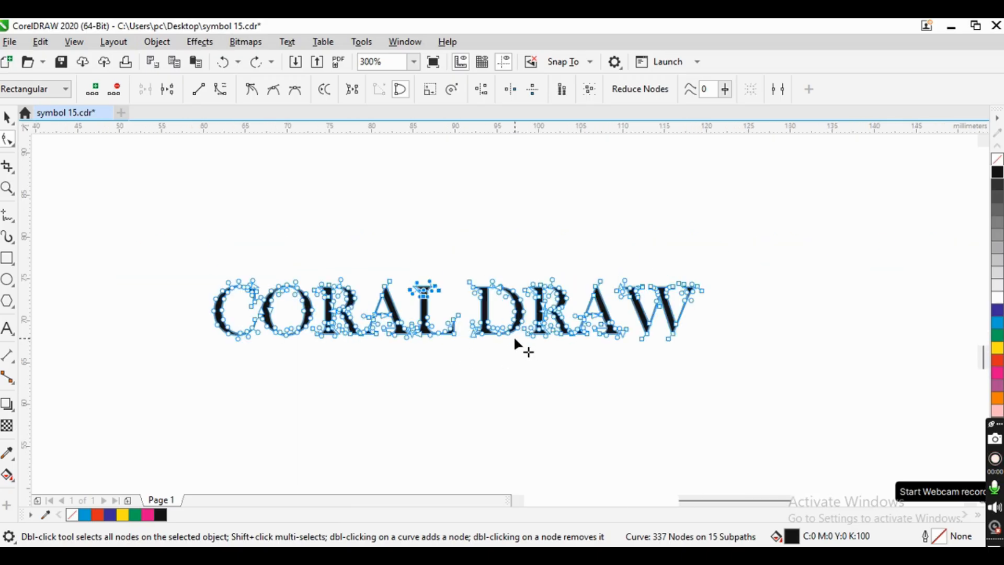
Step: Select the whole "CORAL DRAW" curve and examine the edges of its letters up close
key("space")
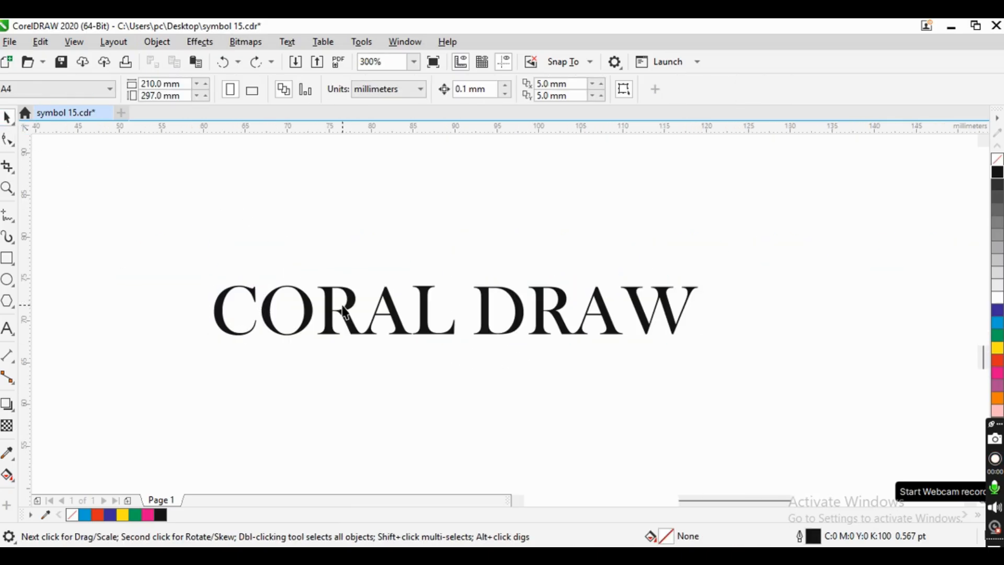
left_click_drag(208, 263, 726, 391)
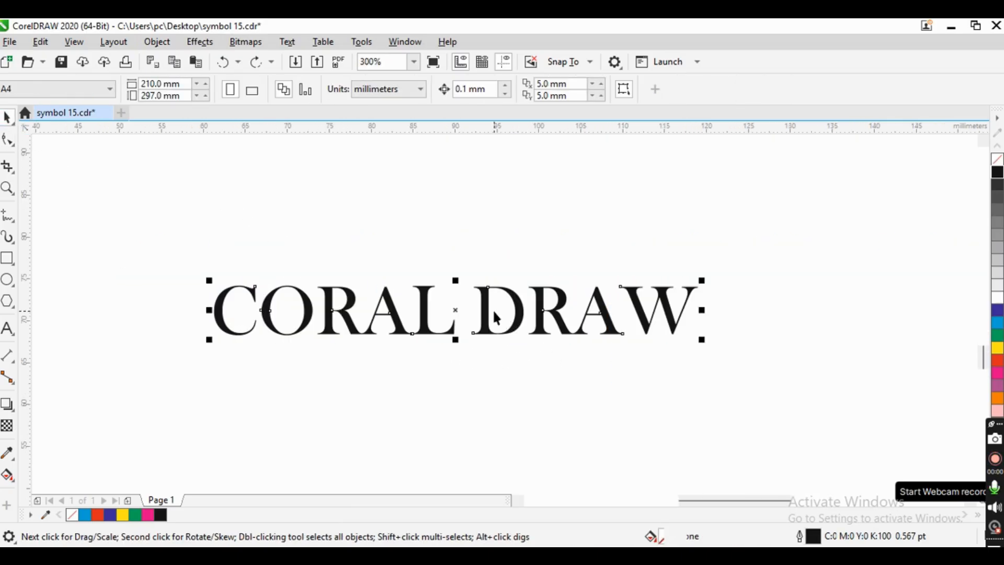
scroll(492, 314, "up", 2)
scroll(473, 351, "up", 3)
scroll(473, 351, "up", 4)
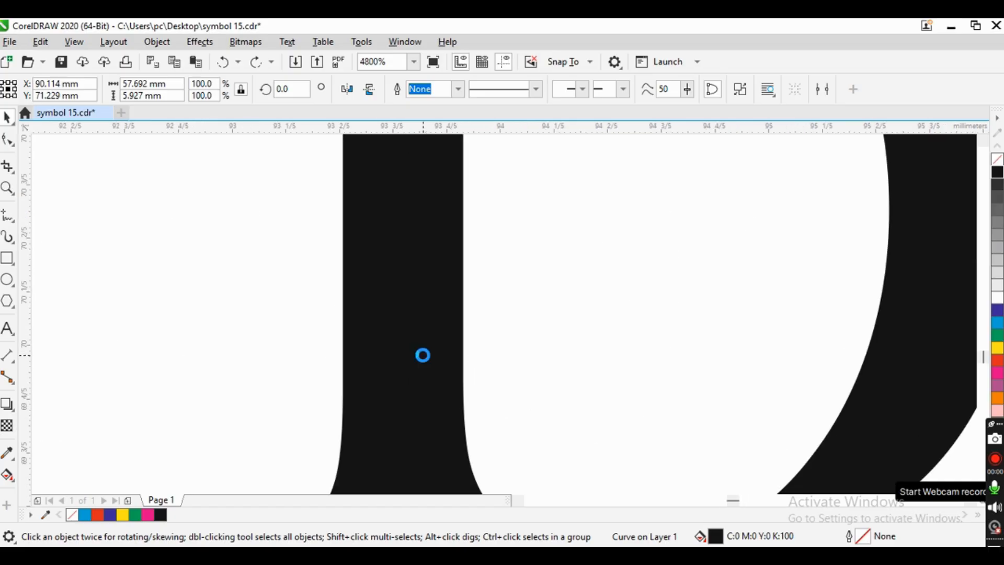
scroll(479, 330, "down", 3)
scroll(482, 329, "down", 2)
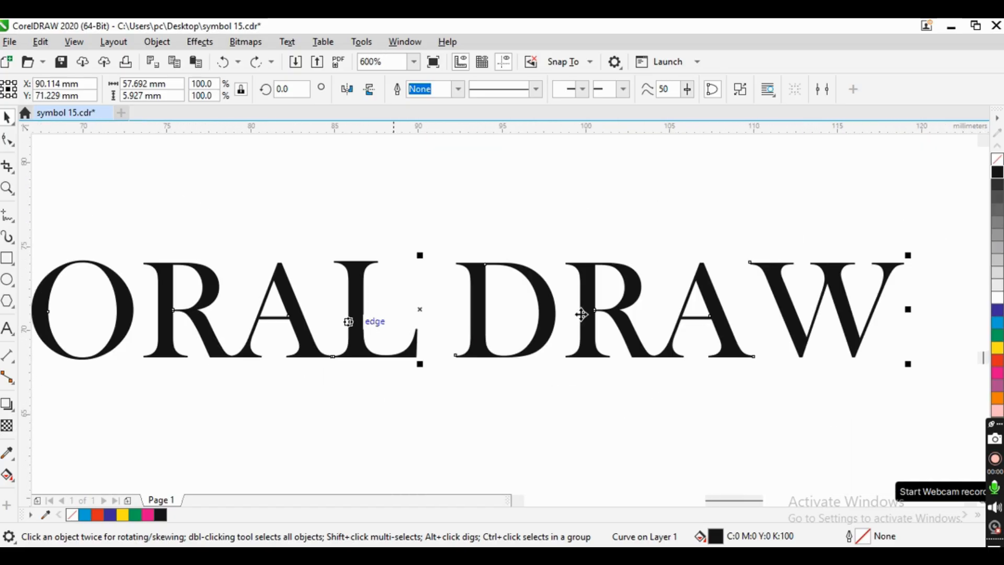
scroll(574, 327, "down", 1)
scroll(534, 327, "up", 1)
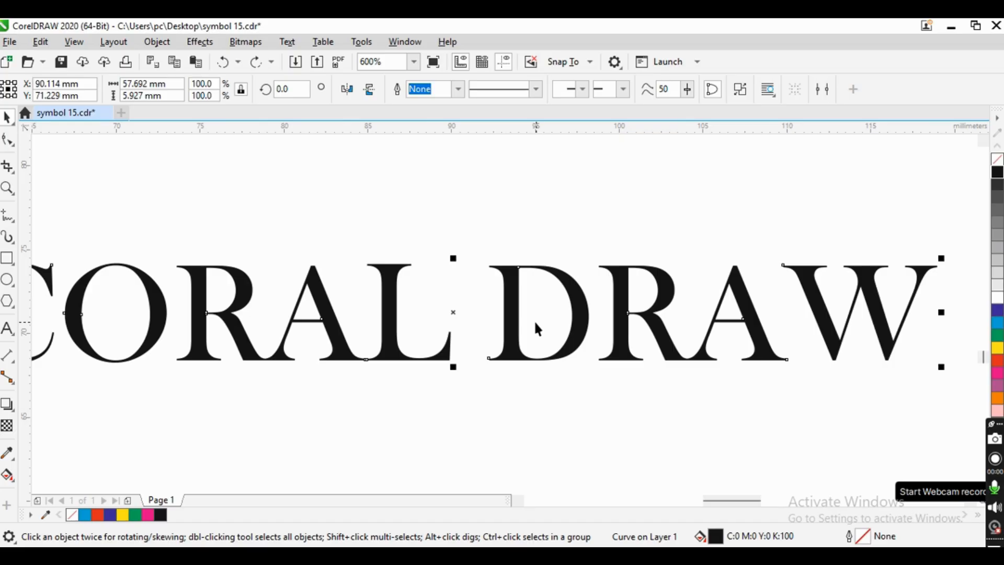
left_click(546, 265)
scroll(546, 267, "down", 1)
scroll(532, 292, "up", 1)
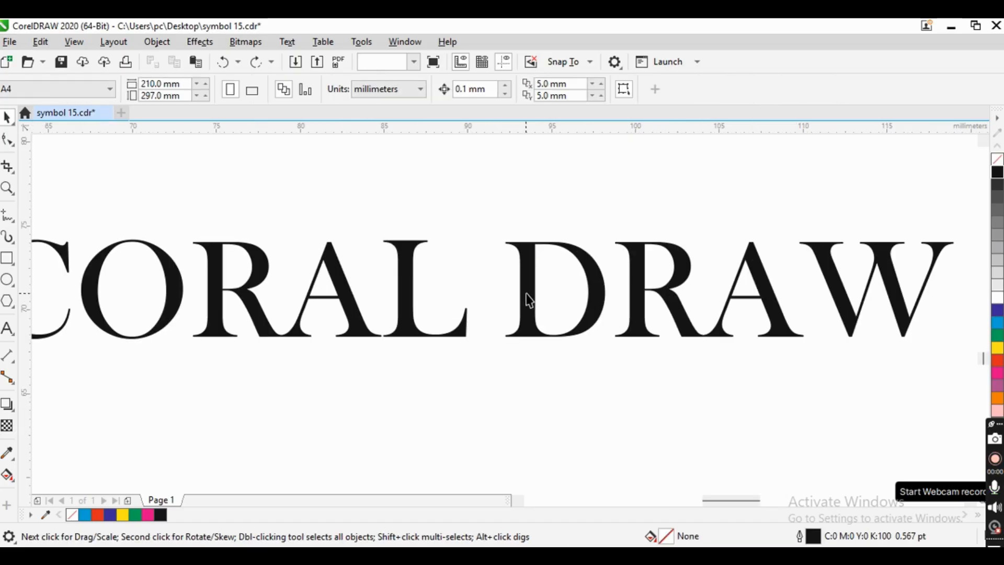
Step: Convert the "CORAL DRAW" curve to a 300 dpi CMYK Color (32-bit) bitmap with anti-aliasing and a transparent background
left_click(527, 298)
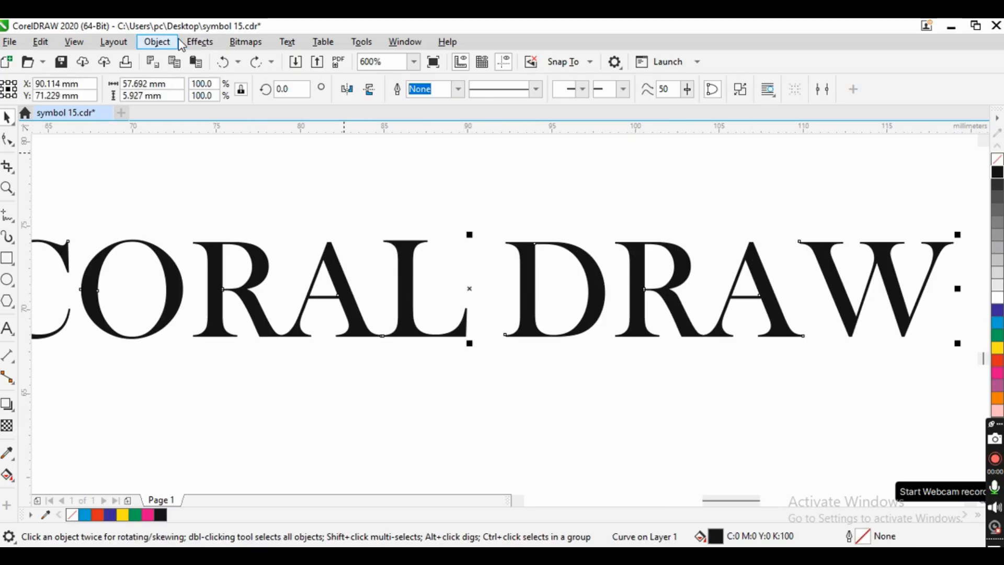
left_click(157, 41)
left_click(255, 407)
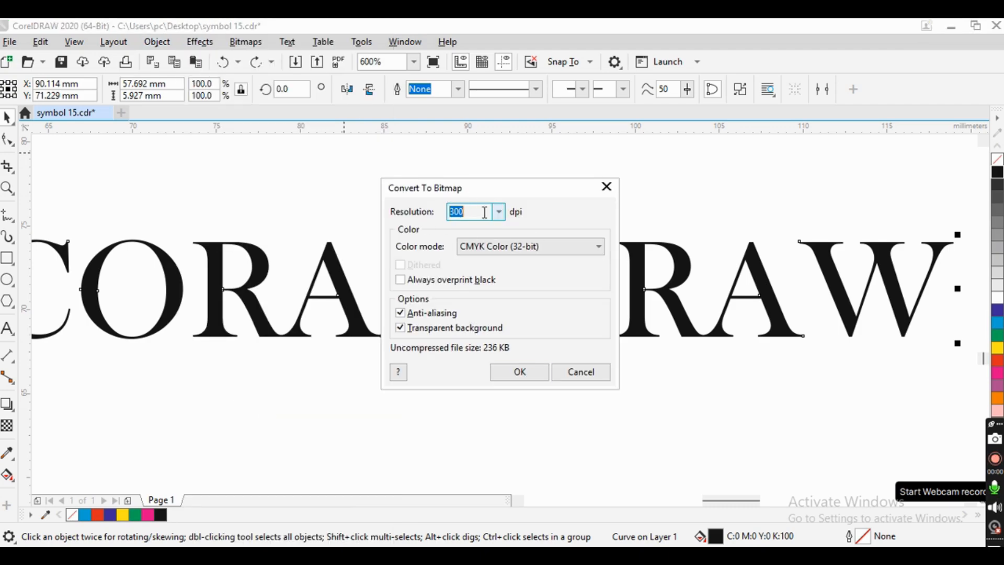
left_click(499, 215)
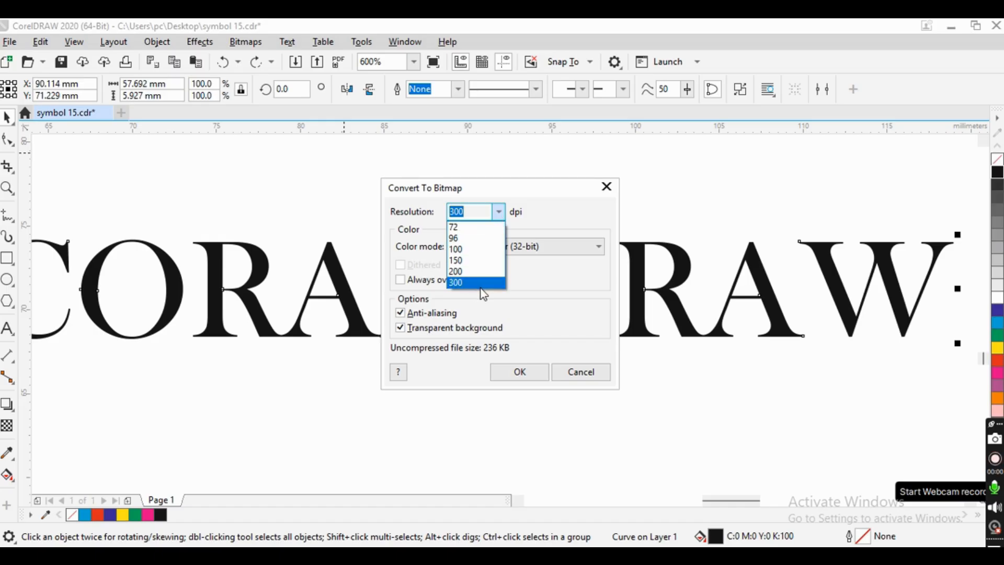
left_click(550, 244)
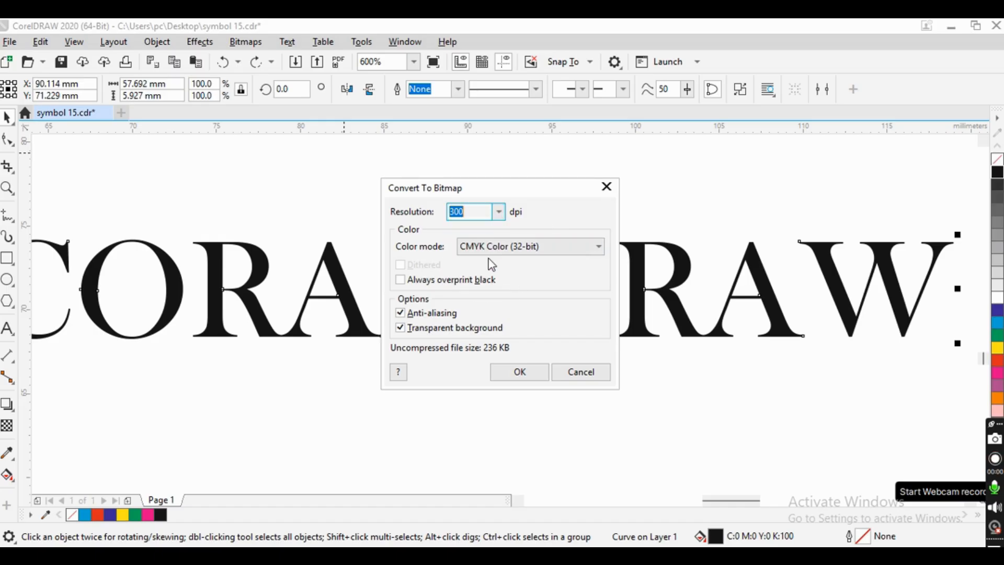
left_click(503, 250)
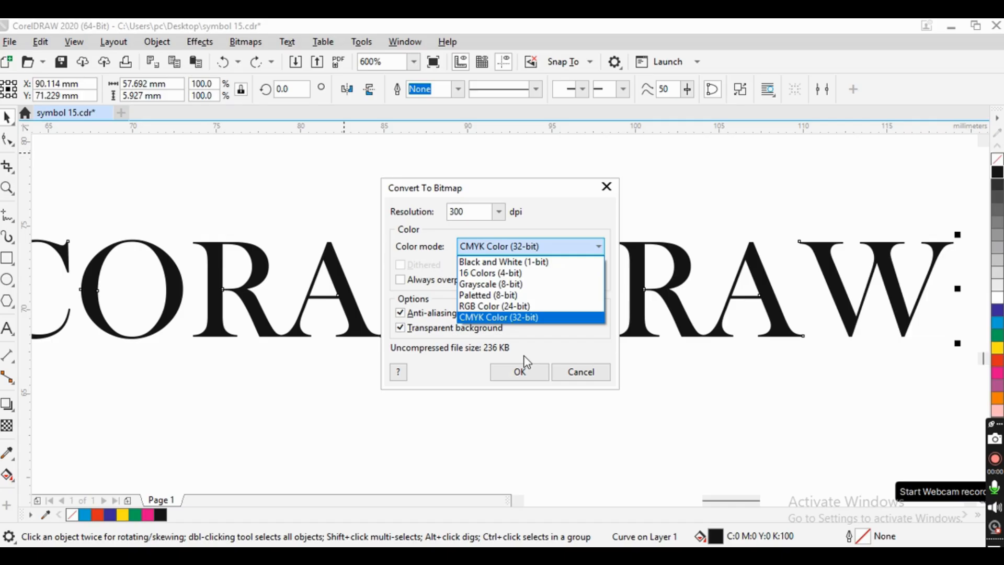
left_click(556, 348)
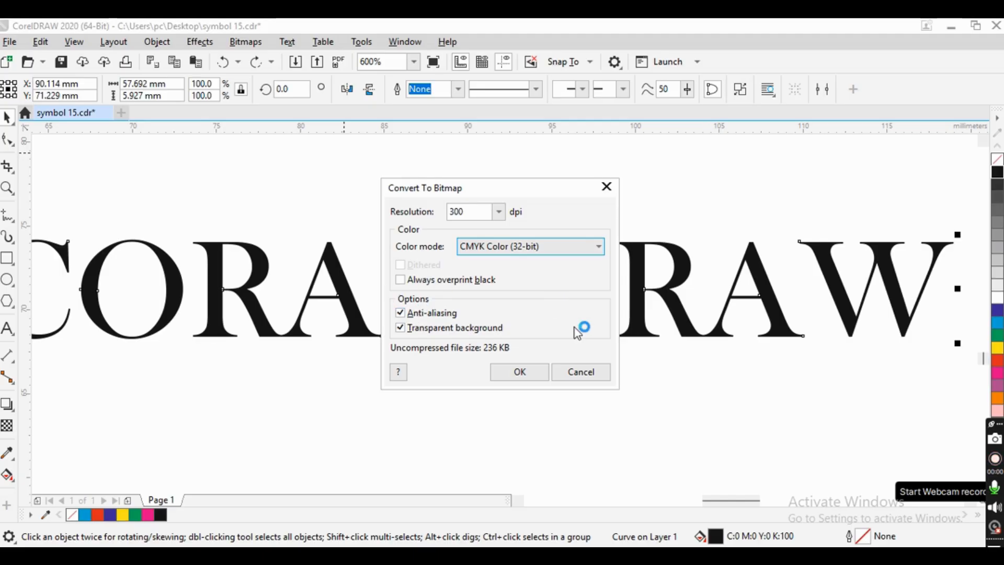
left_click(520, 372)
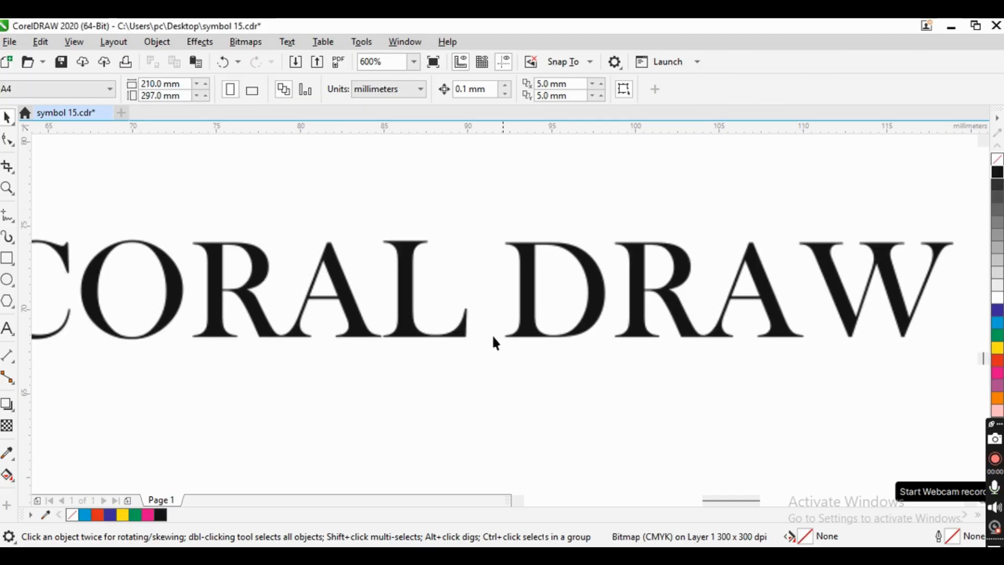
Step: Select the "CORAL DRAW" bitmap and examine the edges of its letters at several magnifications
left_click(400, 269)
left_click(406, 271)
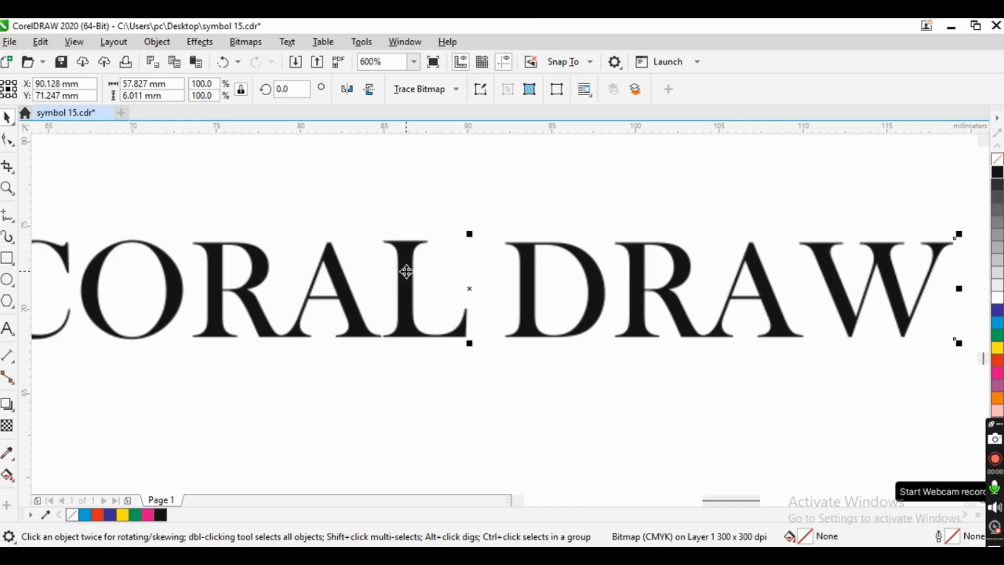
scroll(403, 287, "up", 4)
scroll(455, 293, "down", 2)
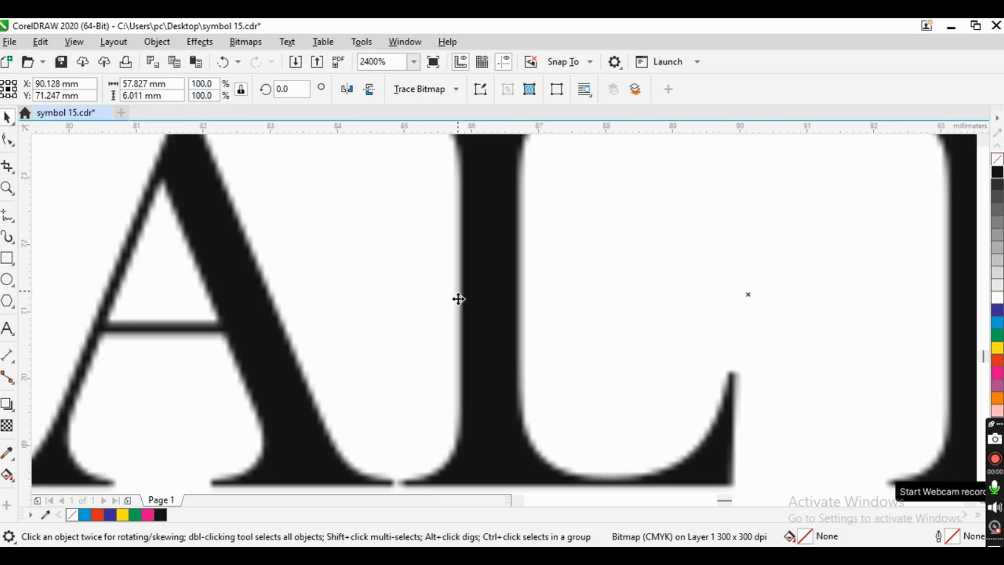
scroll(458, 300, "down", 2)
scroll(408, 321, "up", 3)
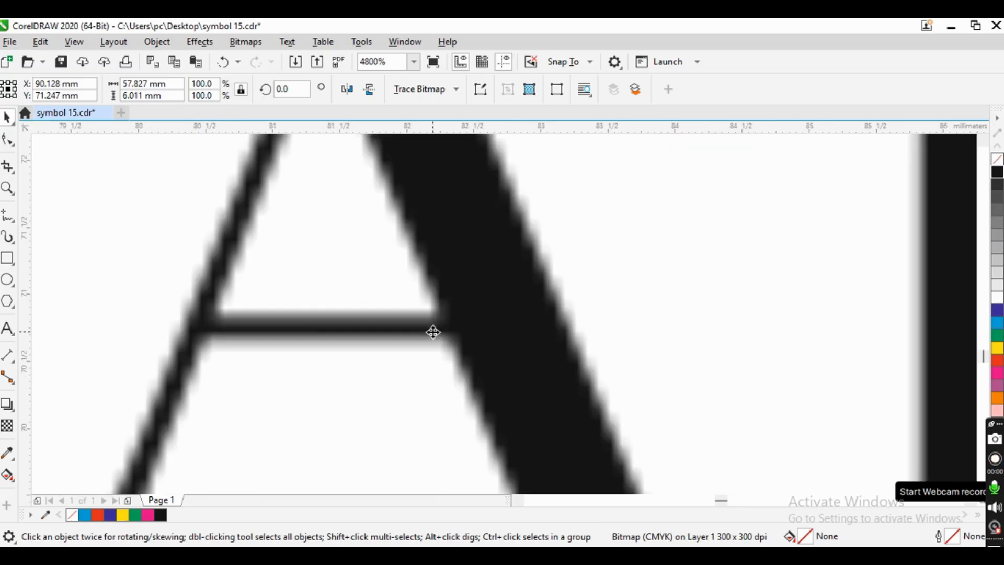
scroll(433, 332, "up", 2)
scroll(455, 292, "down", 3)
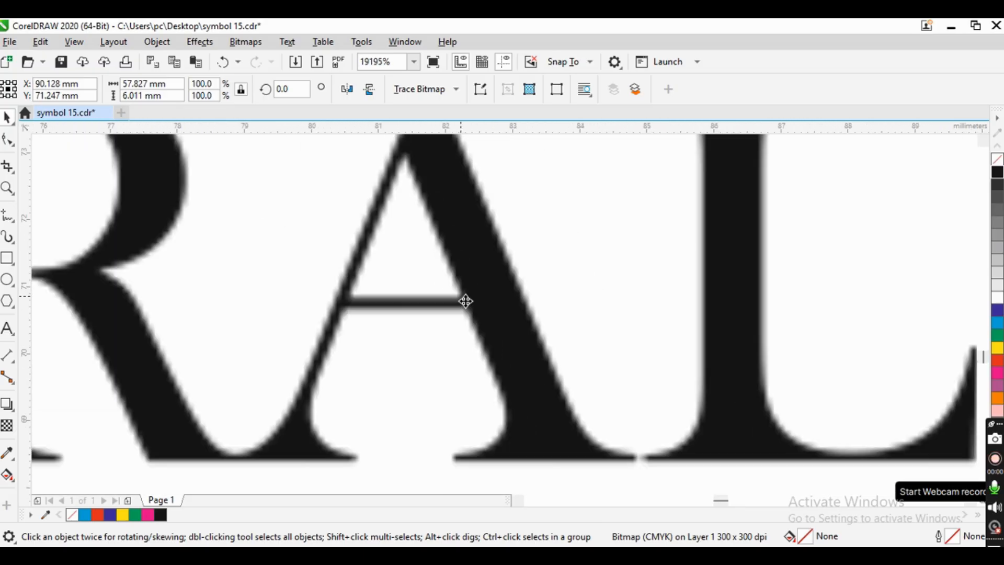
scroll(465, 301, "down", 5)
scroll(468, 307, "up", 5)
scroll(470, 307, "down", 5)
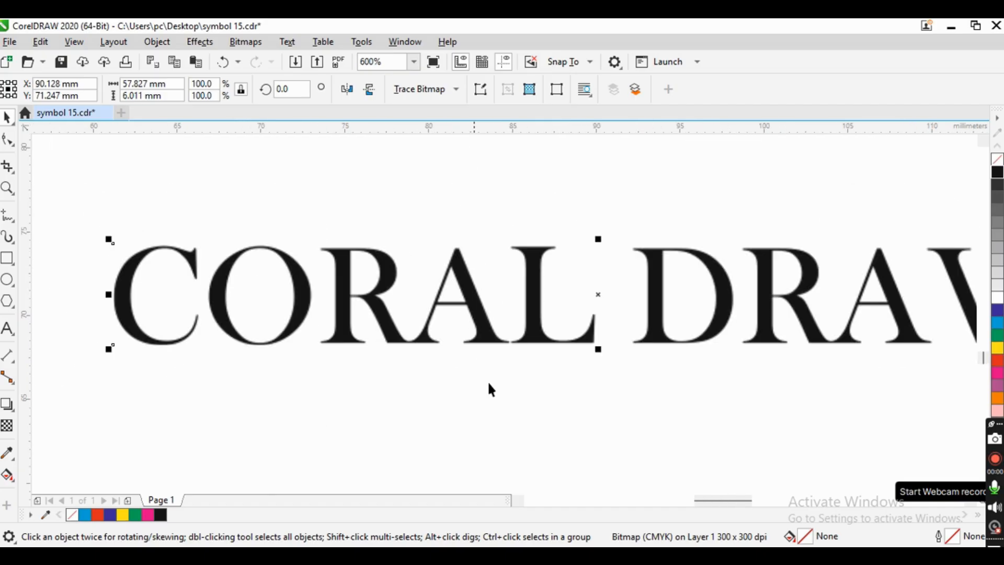
scroll(482, 313, "up", 5)
scroll(495, 320, "down", 5)
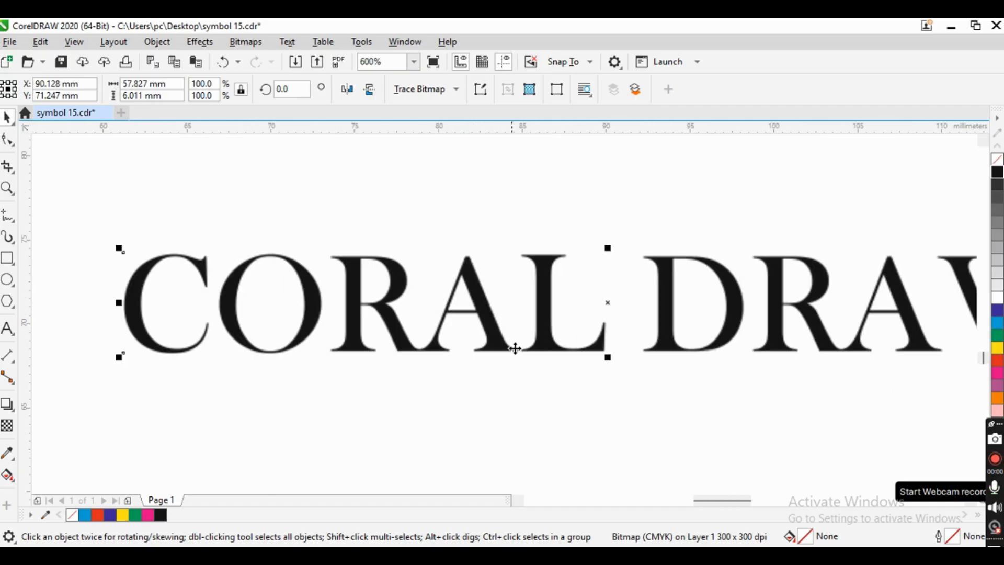
scroll(538, 348, "down", 5)
scroll(579, 347, "up", 7)
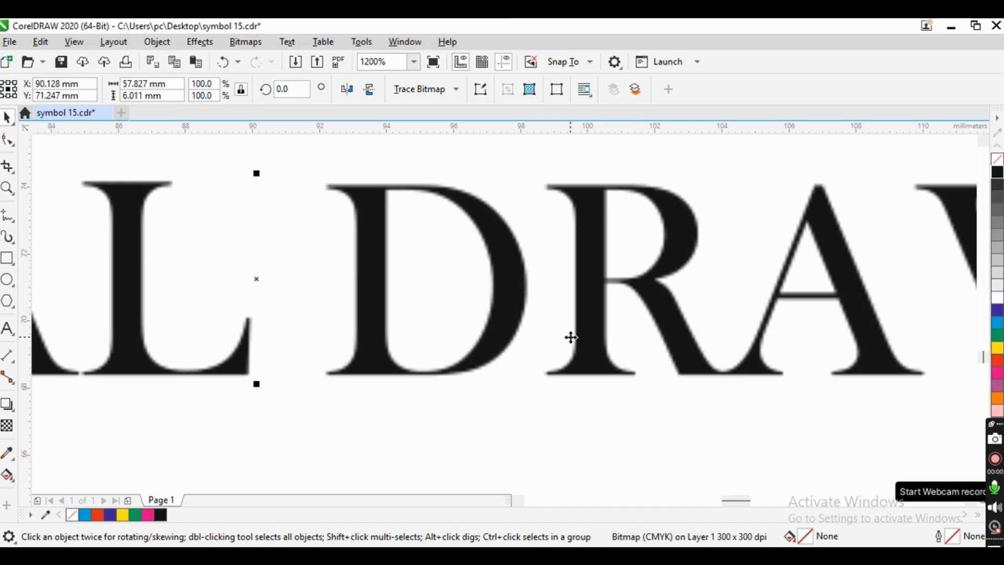
scroll(570, 337, "down", 3)
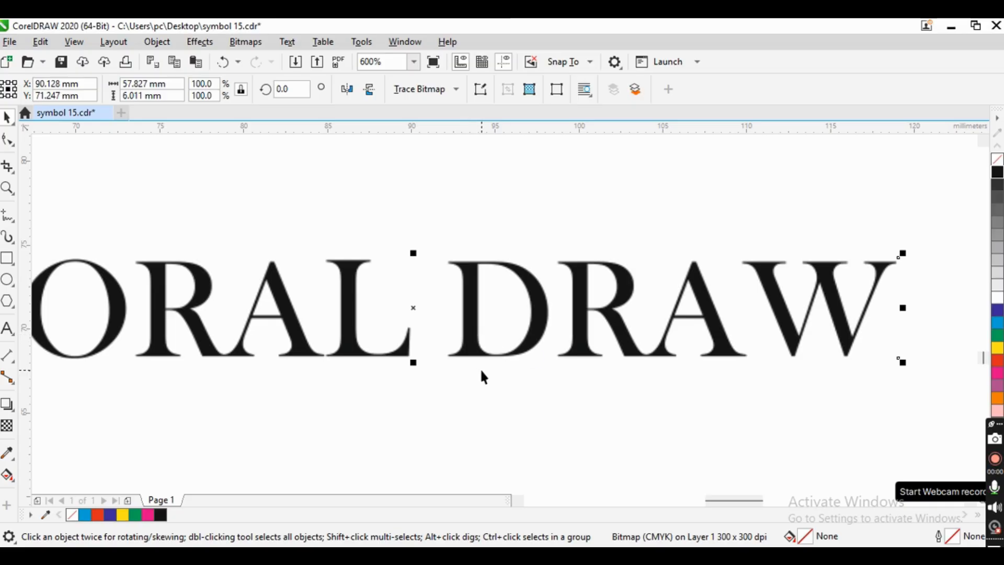
Step: Compare the whole "CORAL DRAW" bitmap on the page with magnified details of its R and A
left_click(501, 385)
scroll(500, 381, "down", 2)
scroll(478, 374, "up", 2)
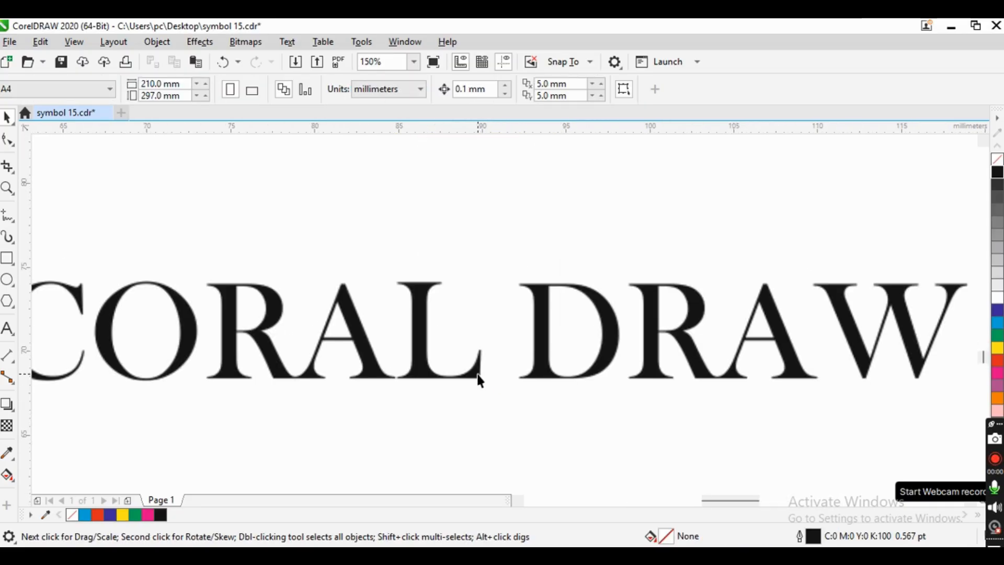
left_click(481, 381)
scroll(481, 377, "down", 3)
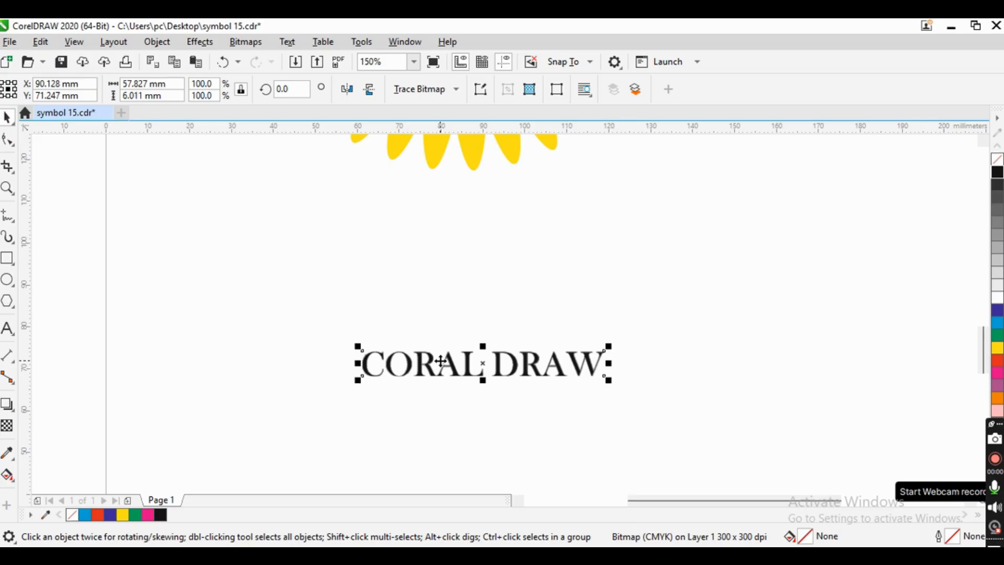
scroll(440, 362, "up", 2)
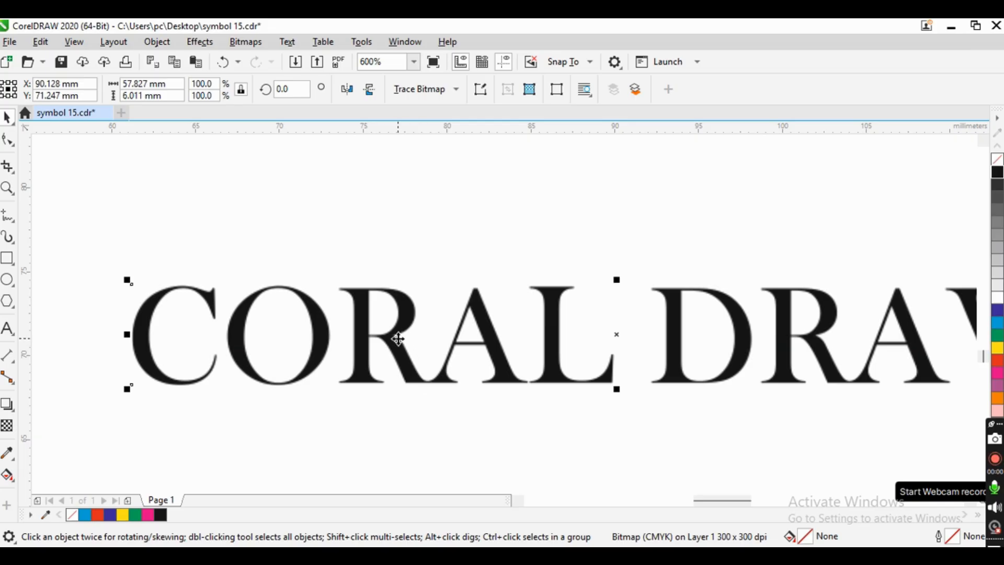
scroll(400, 339, "up", 2)
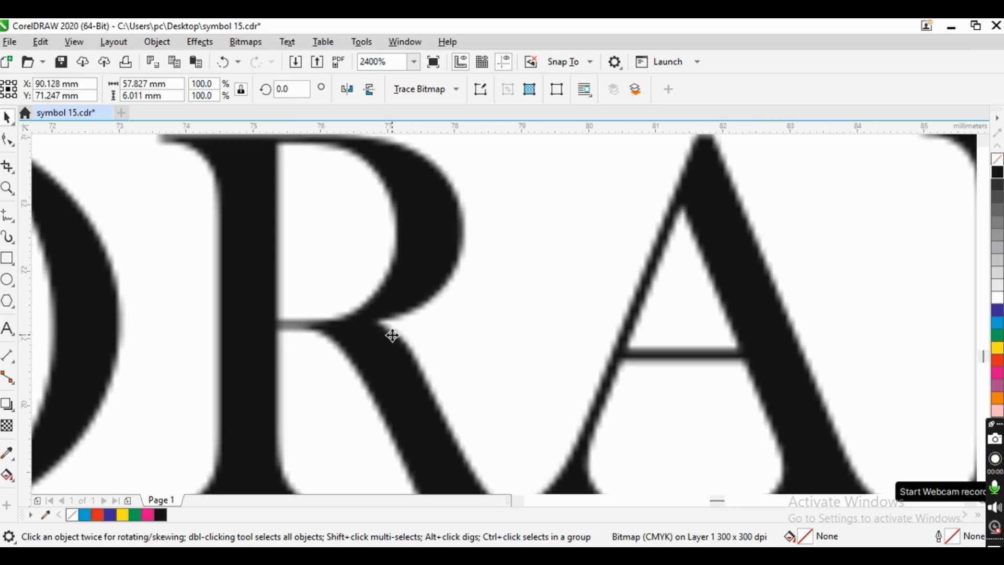
scroll(392, 335, "down", 1)
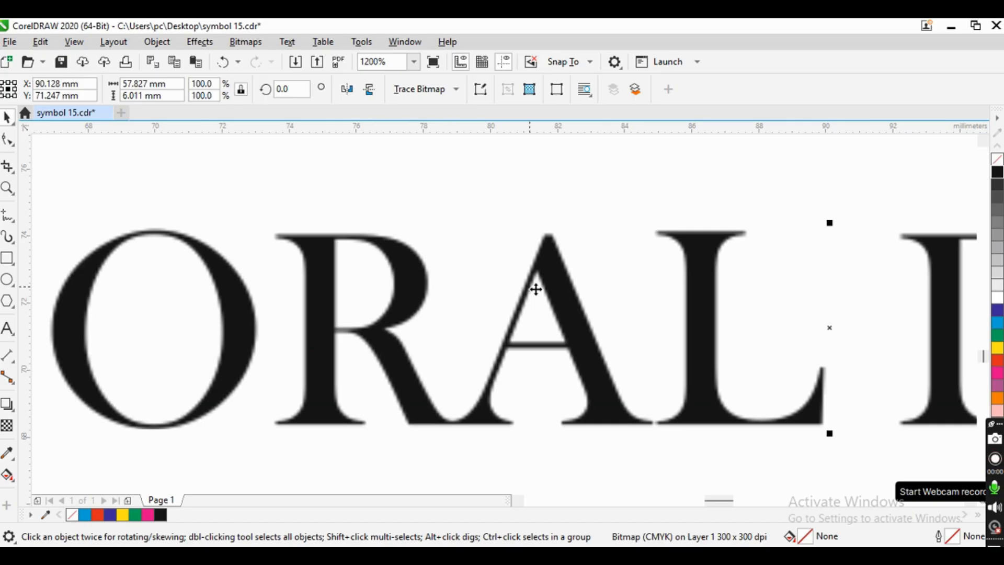
scroll(518, 341, "up", 2)
scroll(515, 340, "down", 2)
scroll(498, 350, "up", 3)
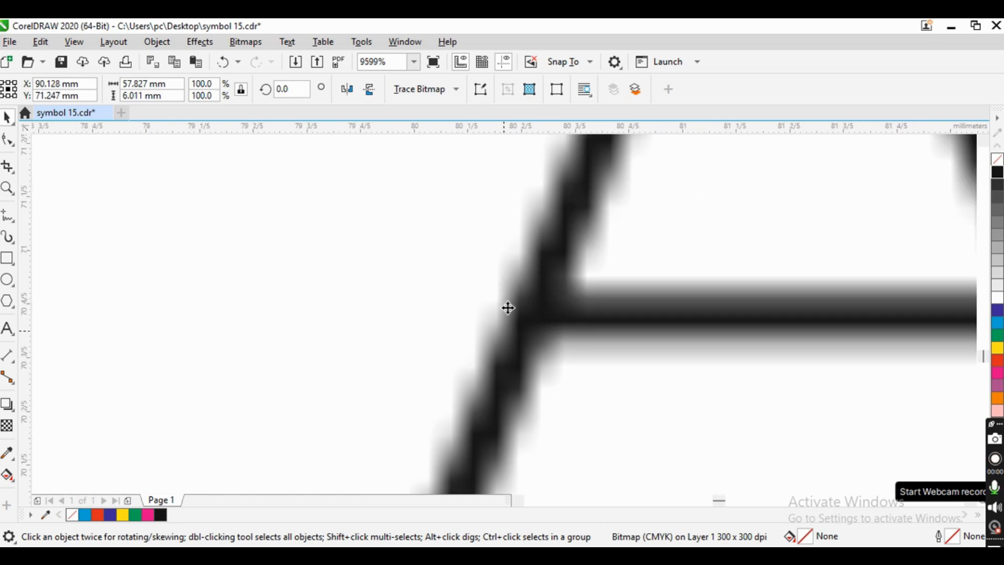
scroll(531, 314, "down", 6)
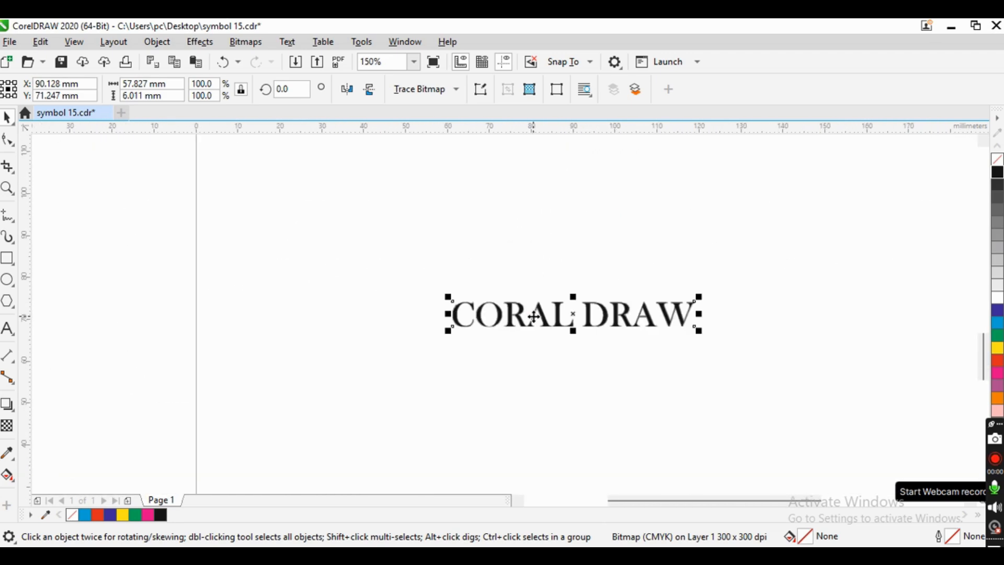
scroll(587, 312, "up", 2)
left_click(512, 232)
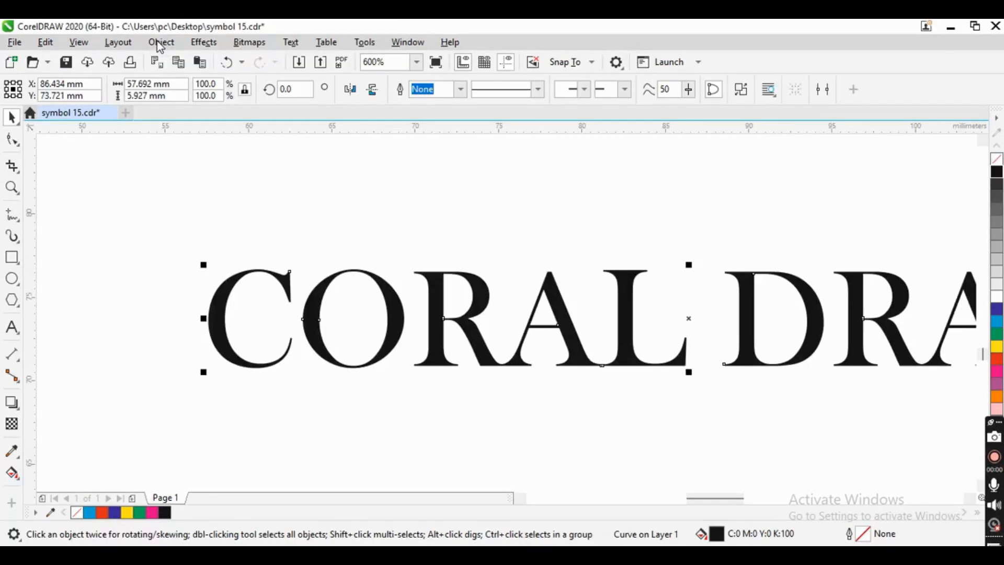
Step: Apply Convert Outline to Object to the "CORAL DRAW" curve and inspect its first letters up close
left_click(160, 43)
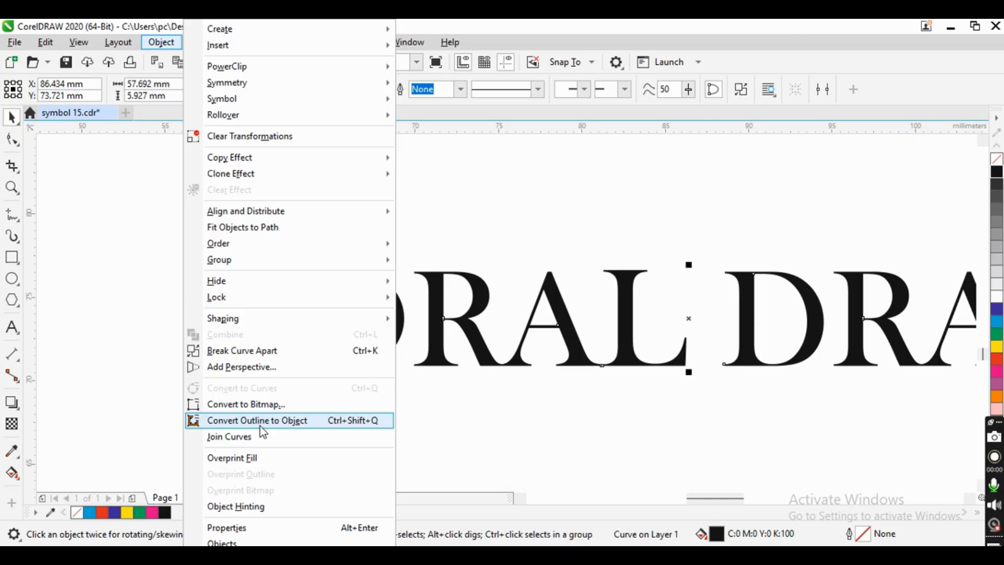
left_click(337, 421)
scroll(274, 353, "up", 2)
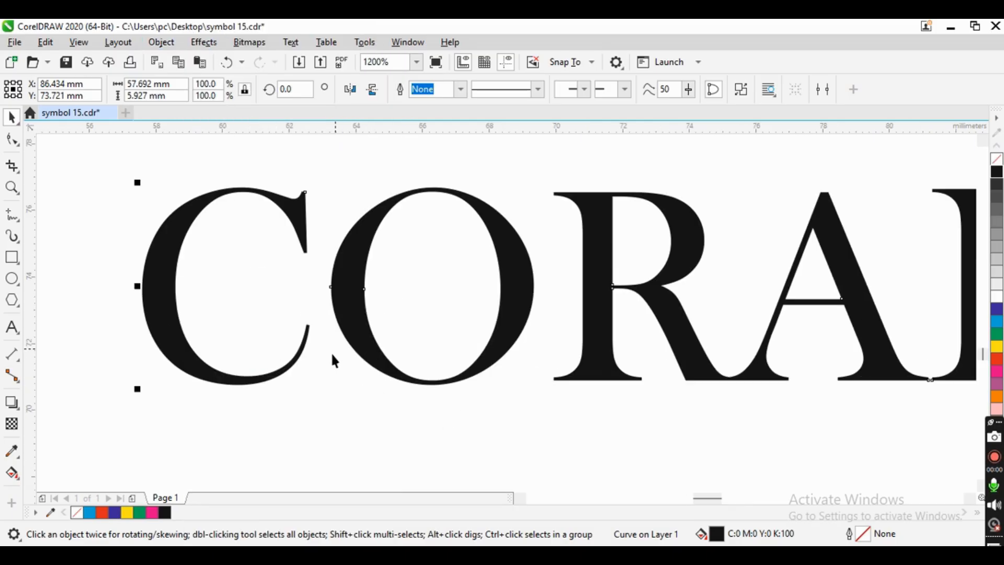
left_click(299, 358)
scroll(303, 359, "down", 3)
scroll(303, 355, "up", 3)
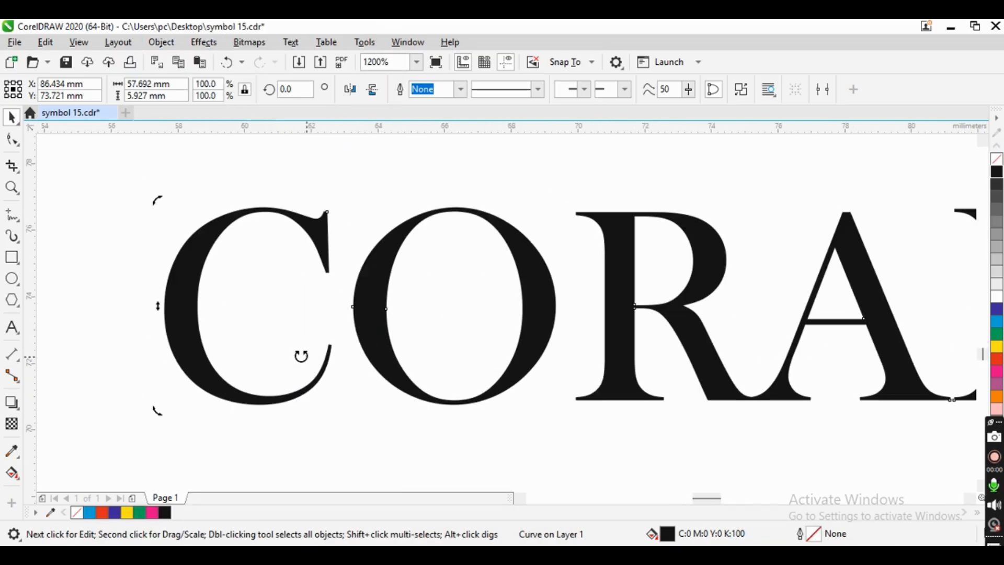
Step: Break apart the "CORAL DRAW" curve and delete every letter piece except the first C
key("ctrl+k")
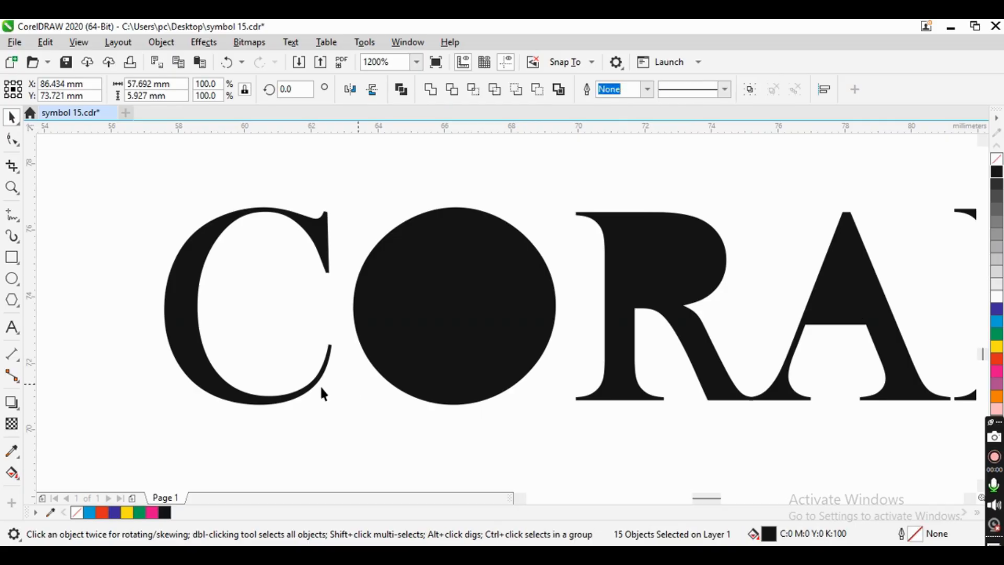
left_click(321, 388)
left_click_drag(307, 389, 278, 374)
scroll(442, 386, "down", 3)
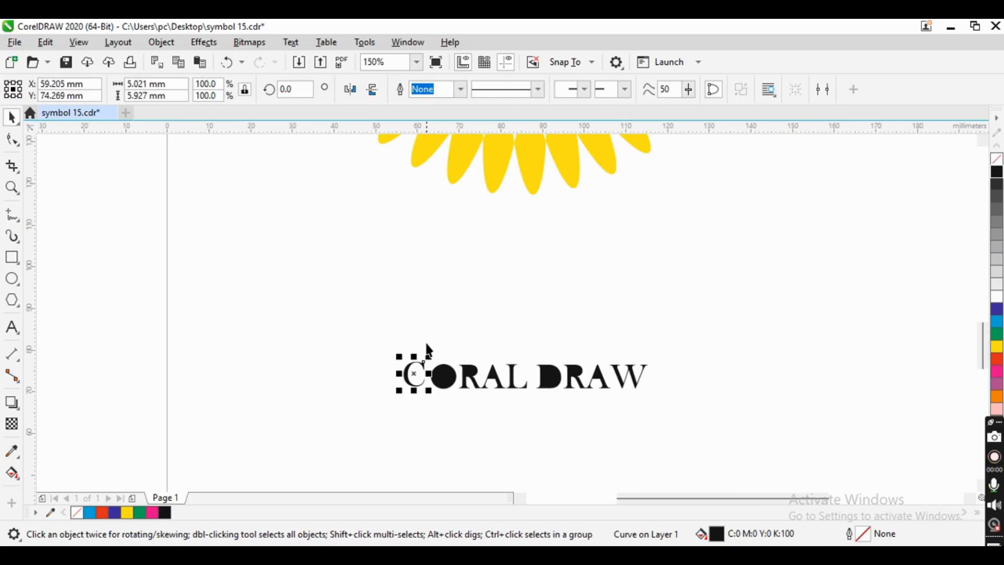
left_click_drag(427, 340, 759, 397)
key("Delete")
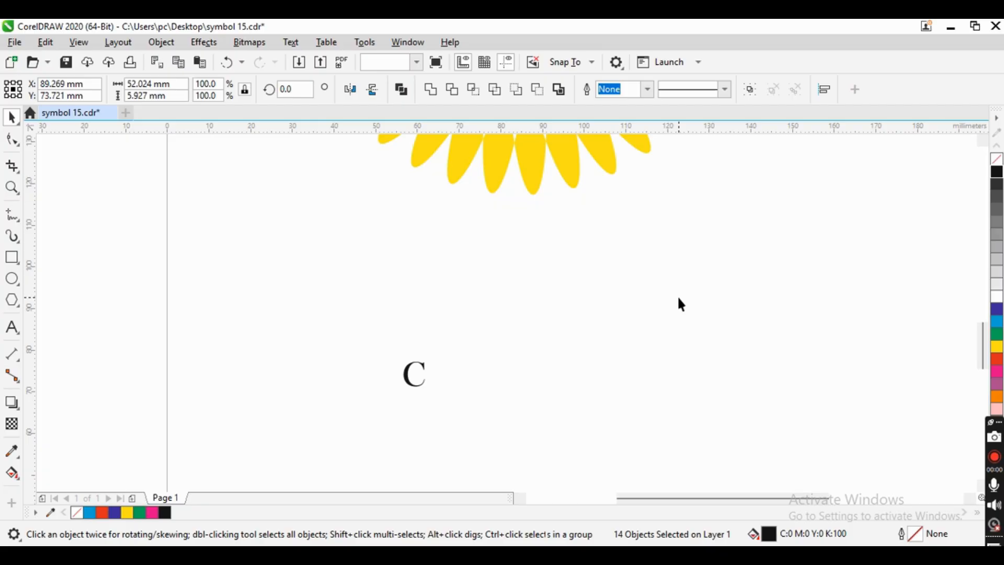
Step: Move the remaining C about 5 mm to the right and about 1.5 mm up
scroll(423, 369, "up", 3)
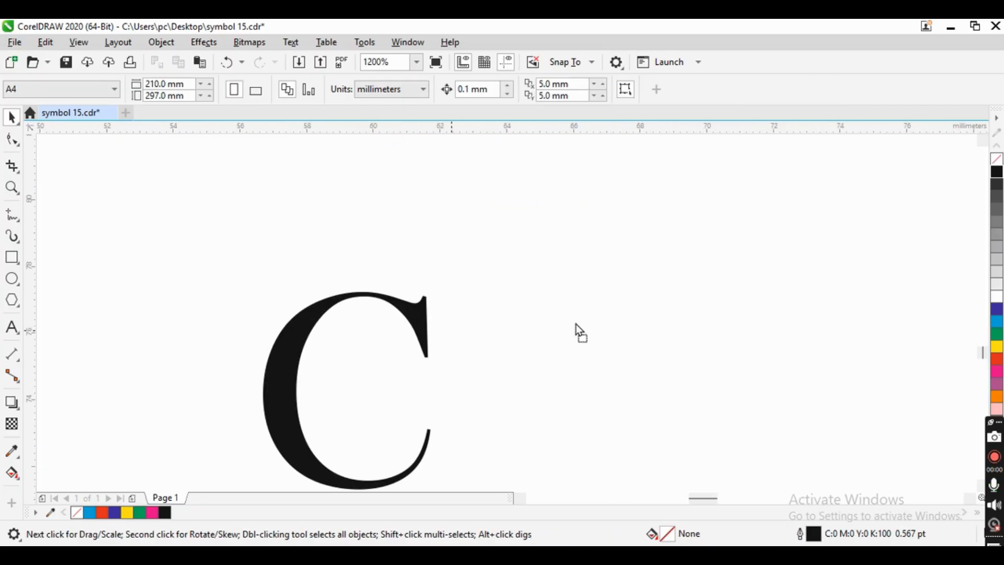
left_click_drag(410, 339, 572, 285)
scroll(573, 285, "up", 2)
scroll(544, 204, "down", 2)
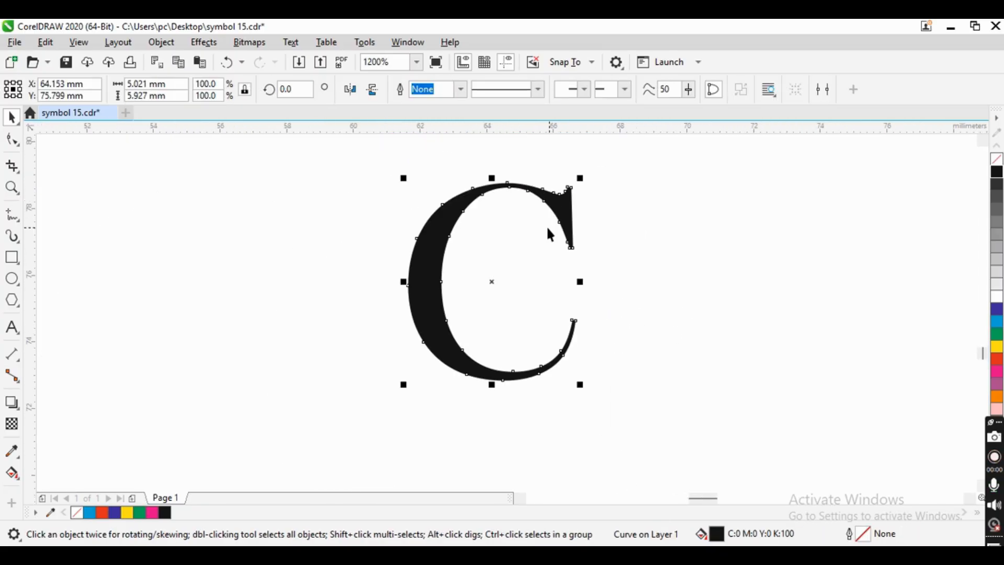
Step: Give the C a red outline, trying widths of 1.5 pt and 0.75 pt before setting it to 0.5 pt
right_click(997, 360)
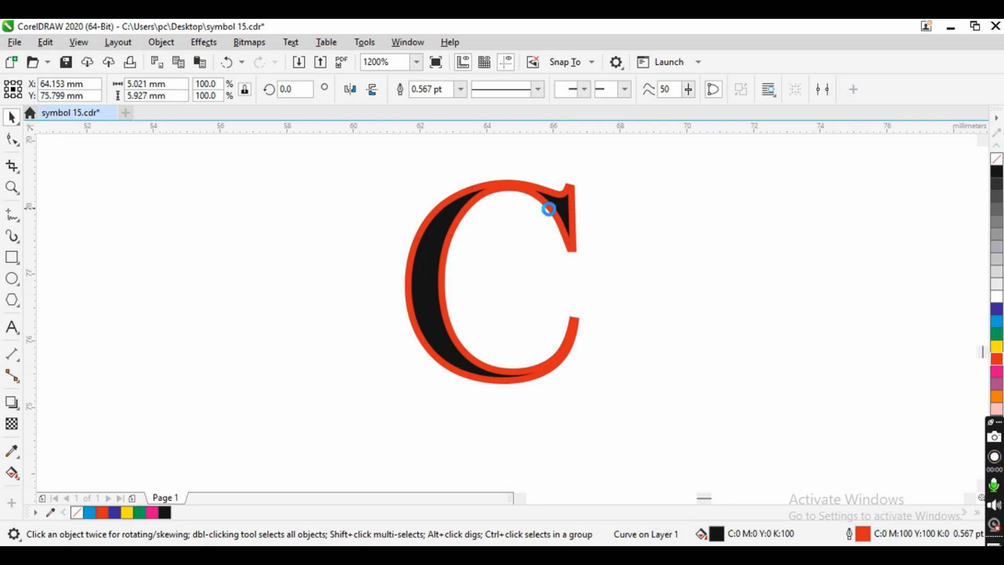
scroll(547, 204, "up", 1)
left_click(460, 89)
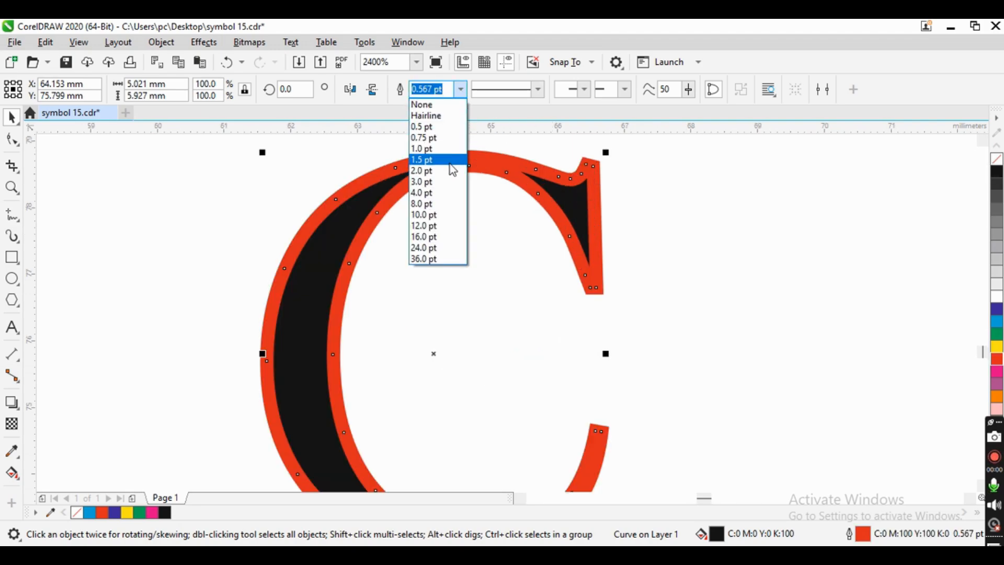
left_click(449, 163)
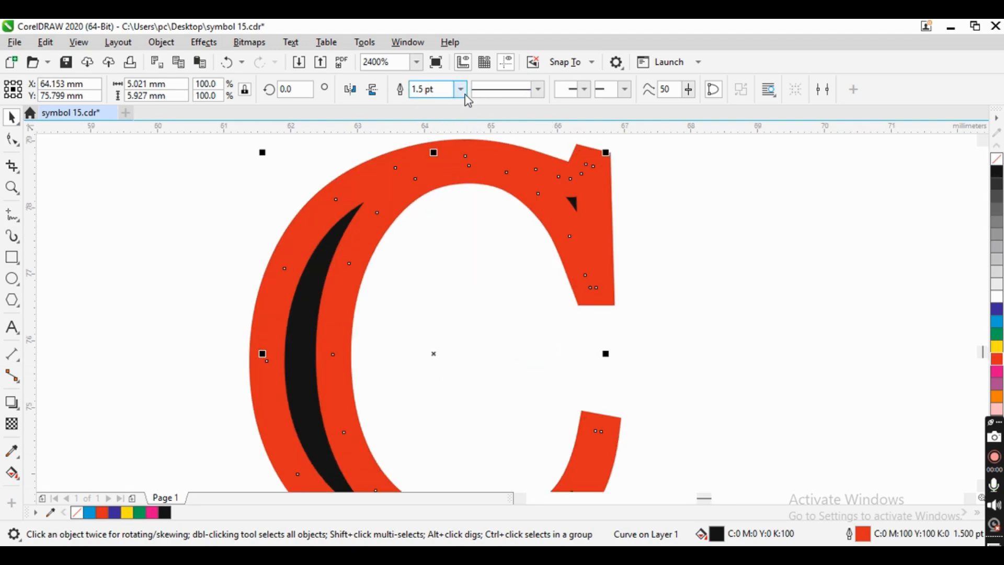
left_click(460, 90)
left_click(443, 141)
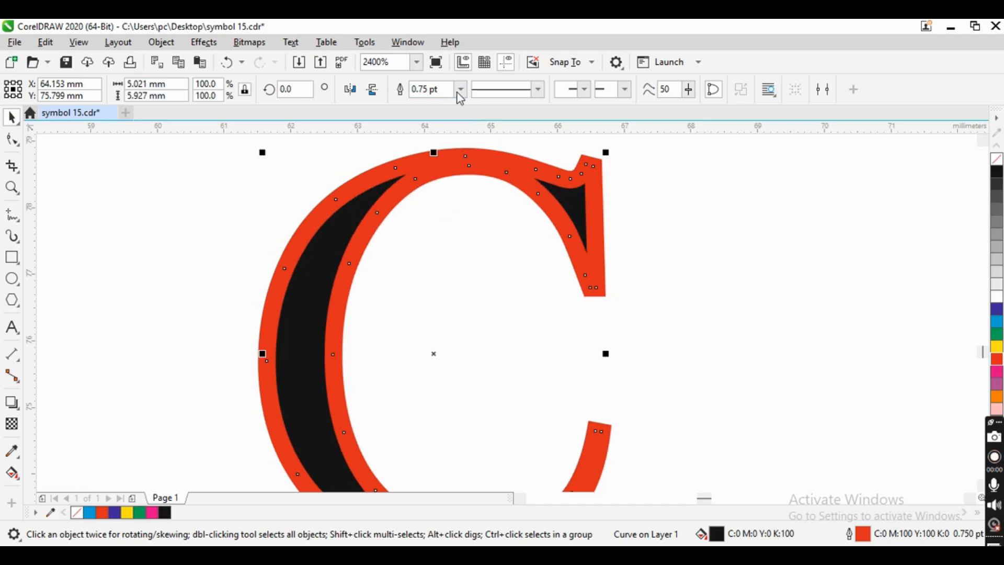
left_click(460, 89)
left_click(450, 127)
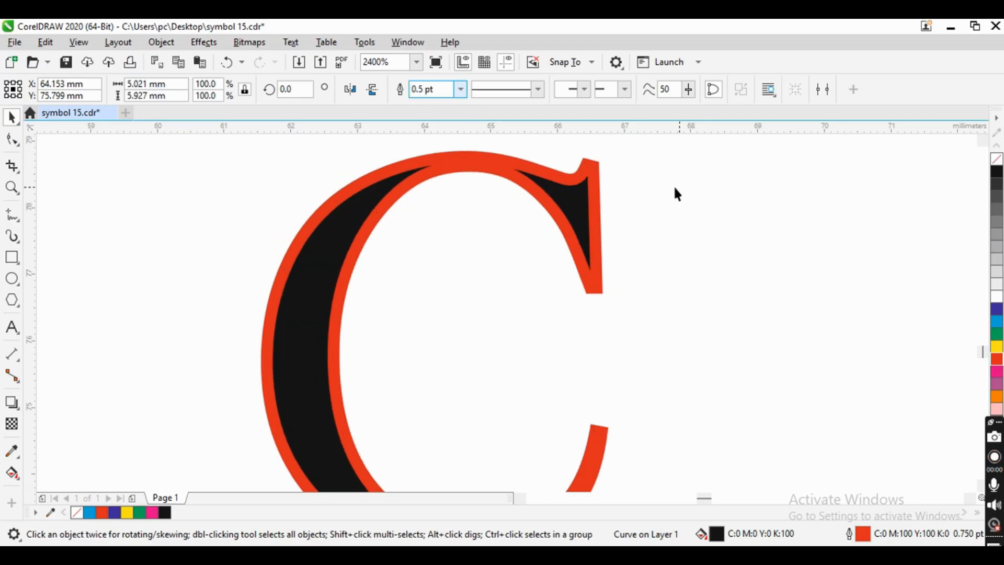
Step: Examine the red outline along the black fill of the C at several magnifications
scroll(364, 282, "down", 2)
scroll(362, 240, "up", 3)
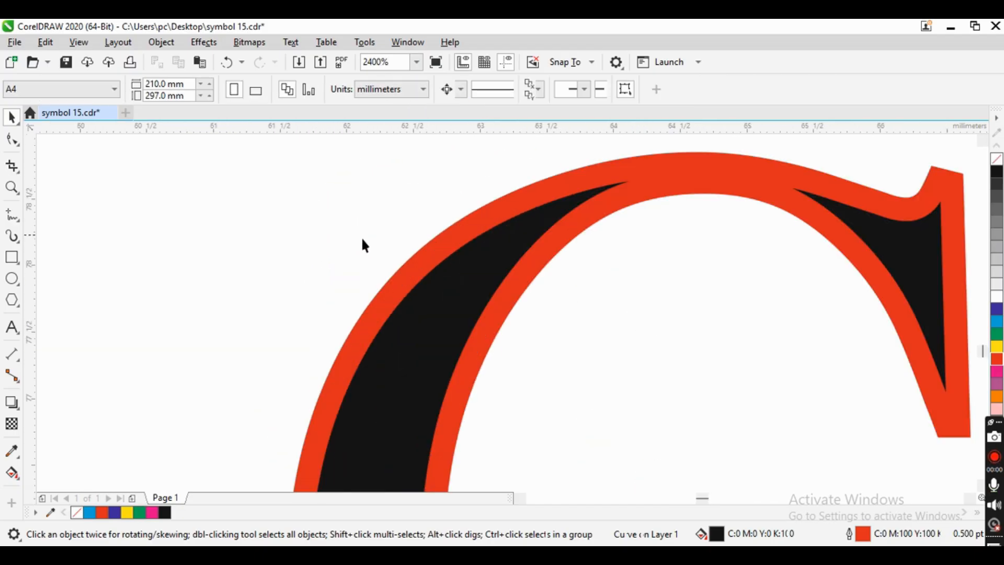
left_click(403, 281)
scroll(405, 282, "down", 1)
scroll(416, 281, "up", 3)
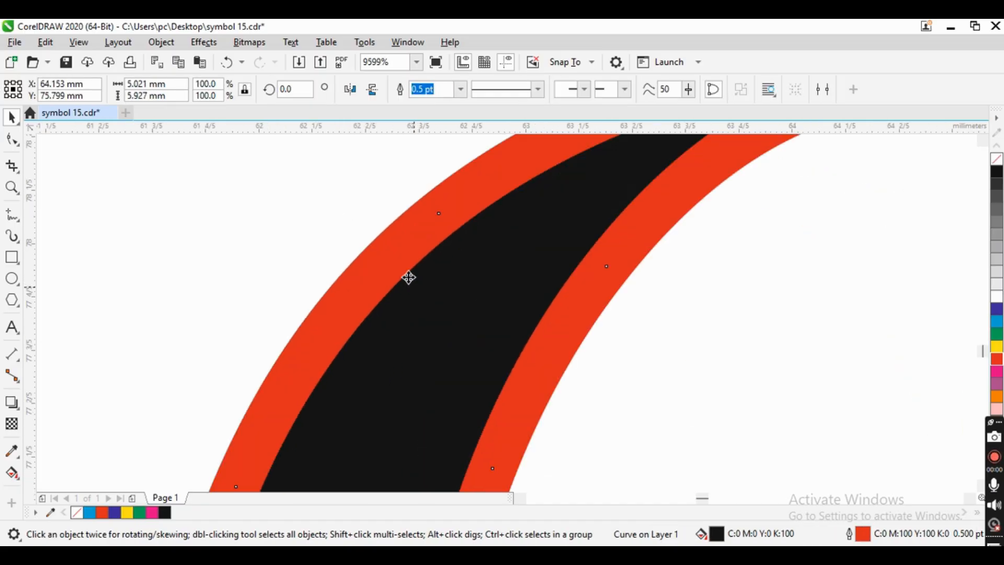
scroll(423, 238, "down", 3)
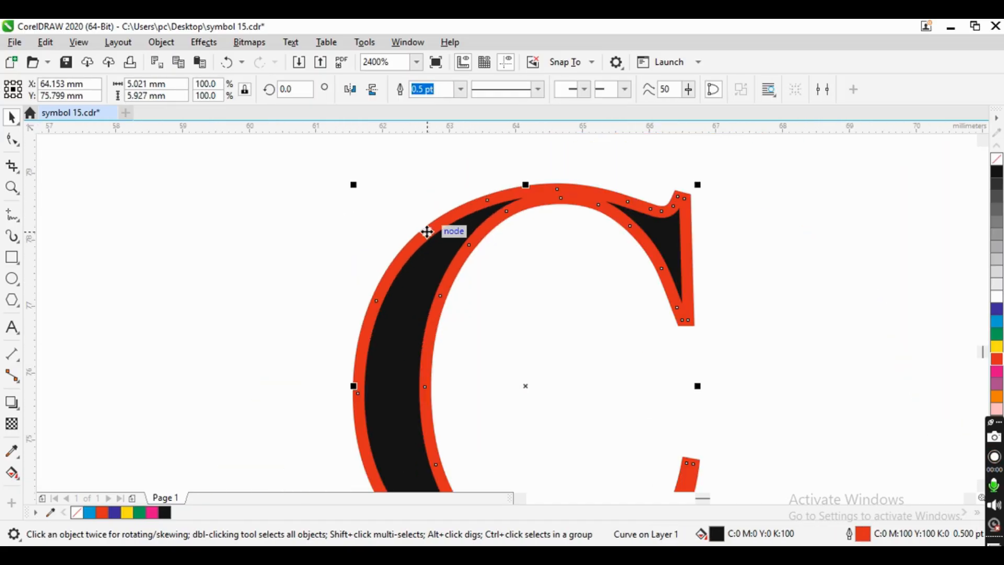
scroll(426, 230, "up", 3)
scroll(425, 251, "down", 3)
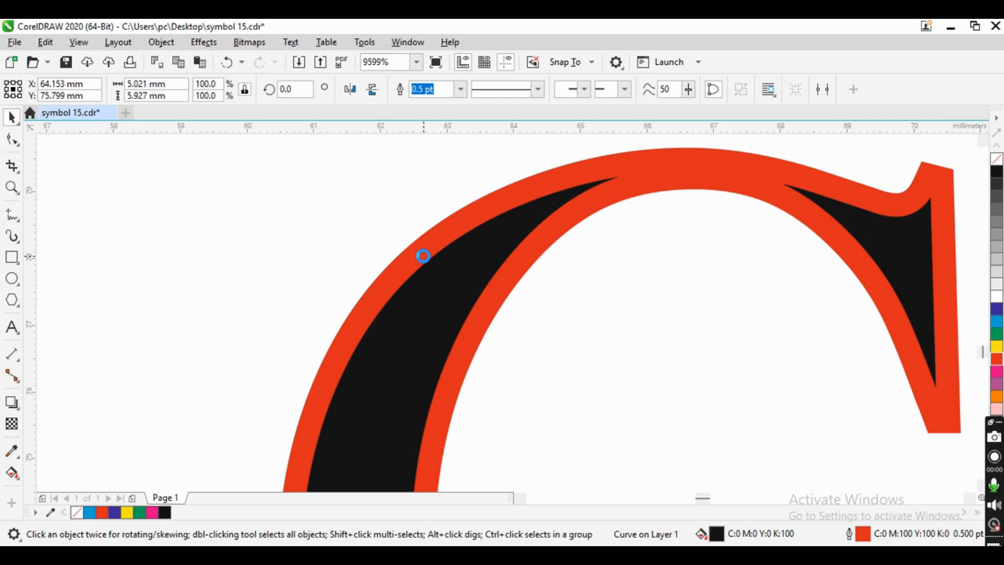
scroll(441, 241, "up", 3)
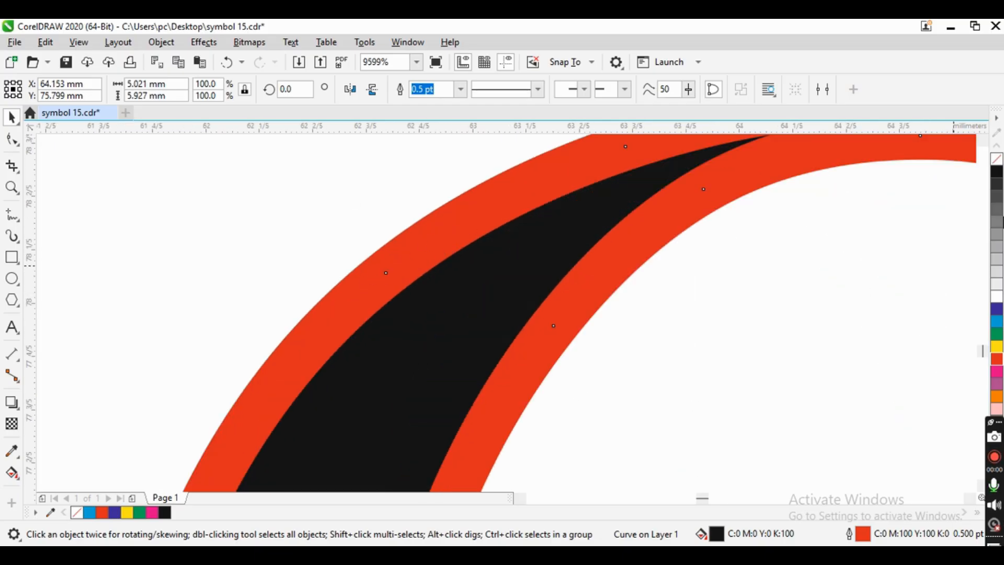
Step: Remove the black fill from the C, keeping only its red outline
left_click(997, 159)
scroll(675, 230, "down", 5)
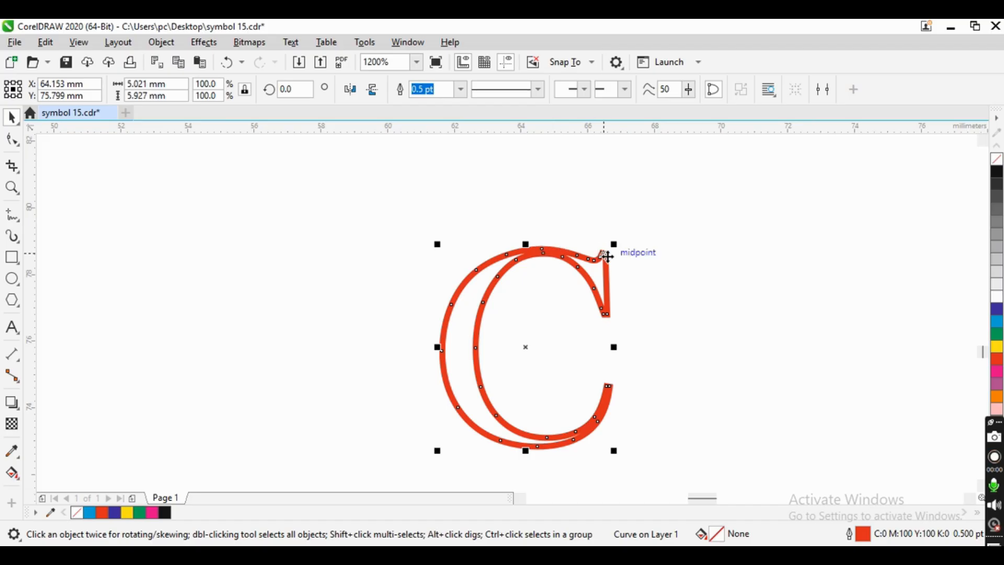
scroll(567, 251, "up", 3)
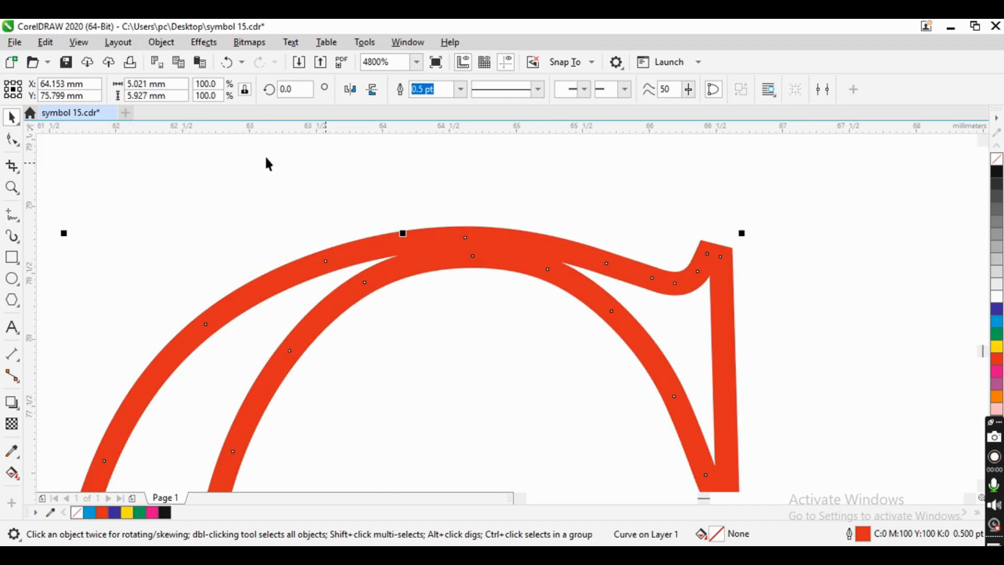
Step: Apply Convert Outline to Object to the C's red outline, then select the converted shape and inspect its nodes up close
left_click(161, 41)
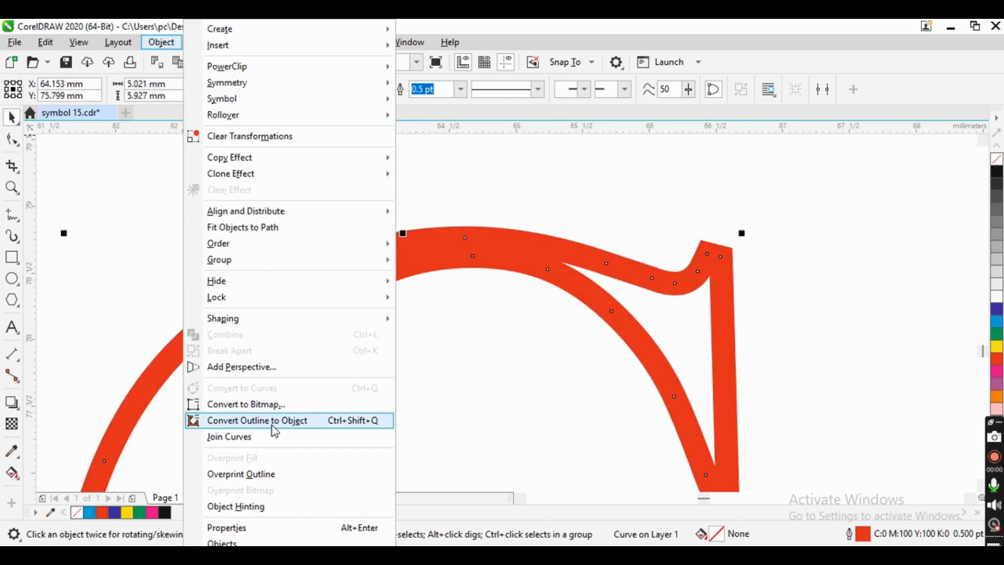
left_click(297, 422)
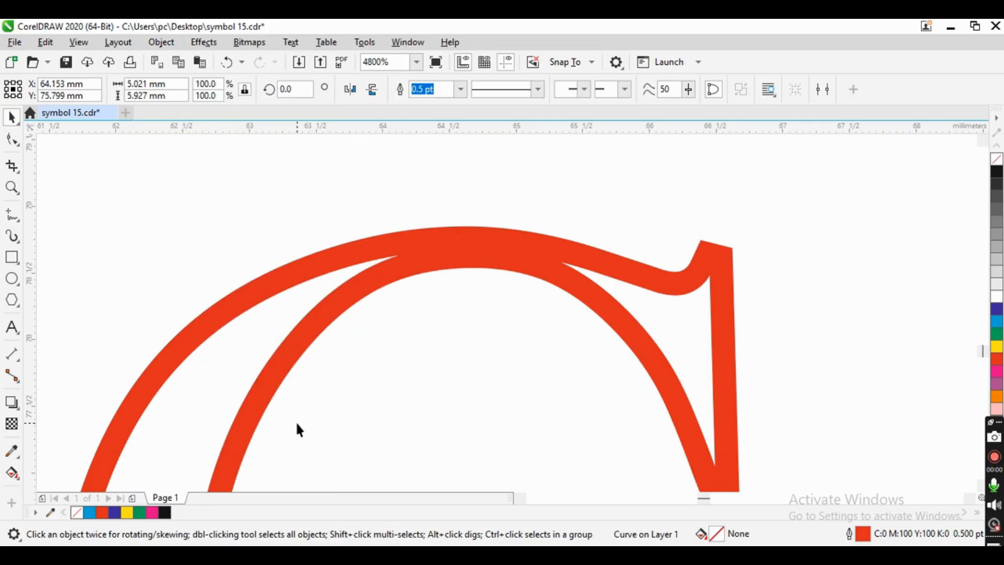
left_click(346, 263)
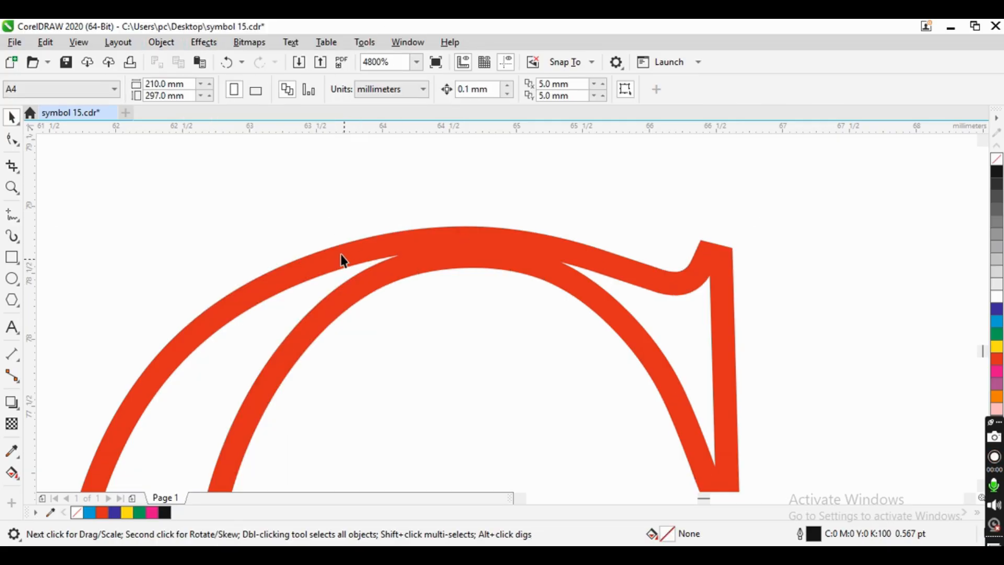
left_click(346, 263)
scroll(348, 263, "up", 4)
scroll(352, 265, "down", 8)
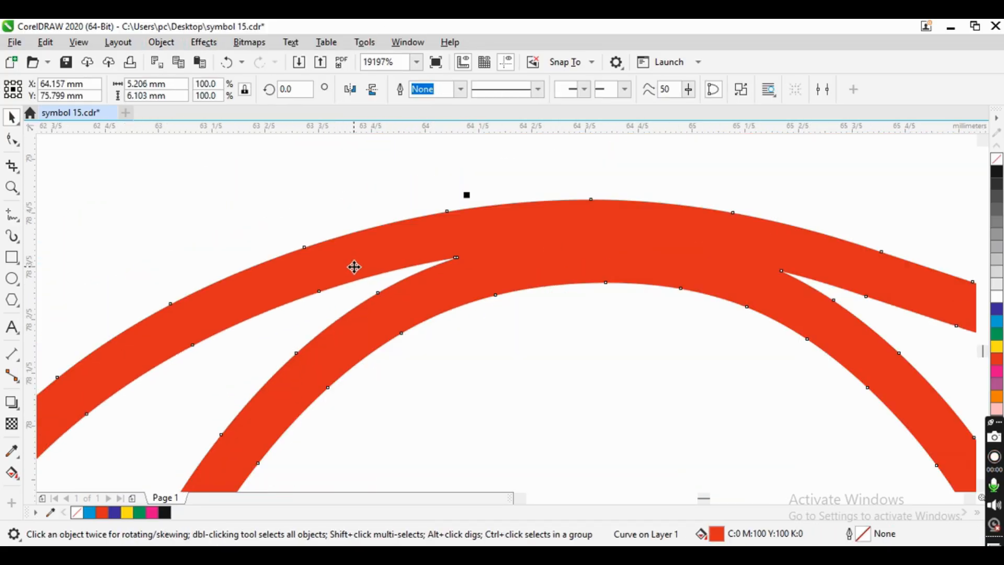
scroll(399, 385, "up", 4)
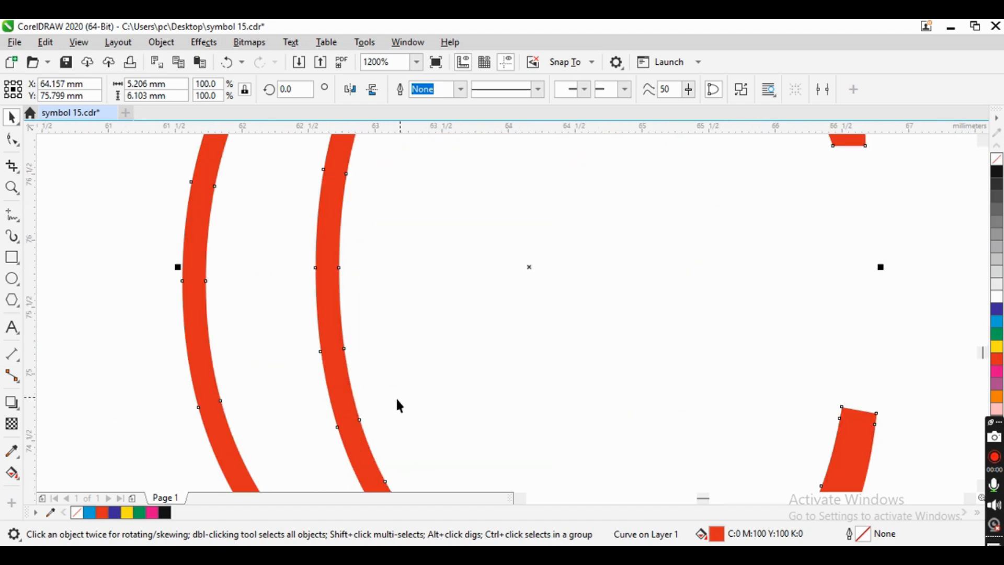
Step: Try several fill colours on the converted C outline, including green, and finish with the C:100 M:100 blue
left_click(998, 309)
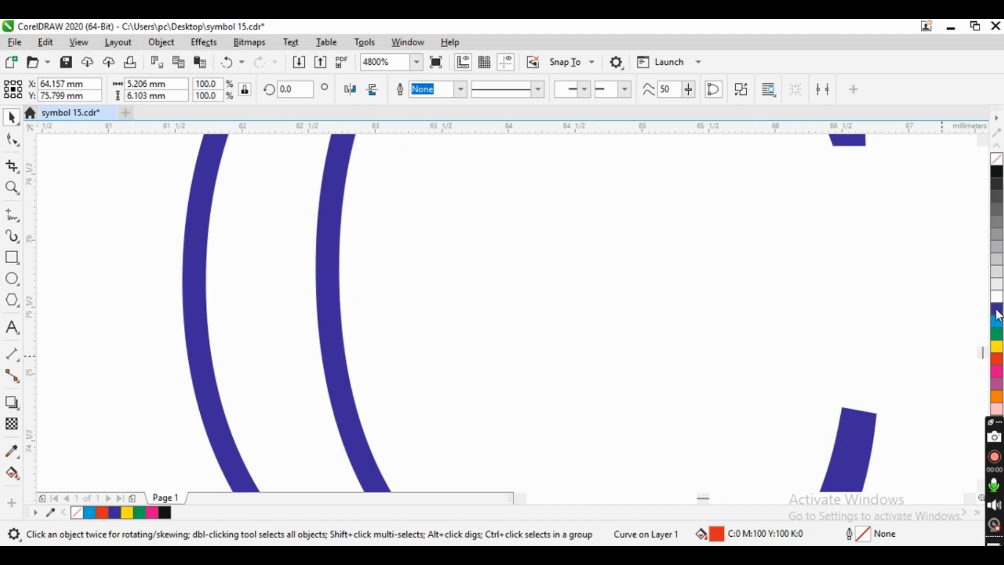
left_click(998, 335)
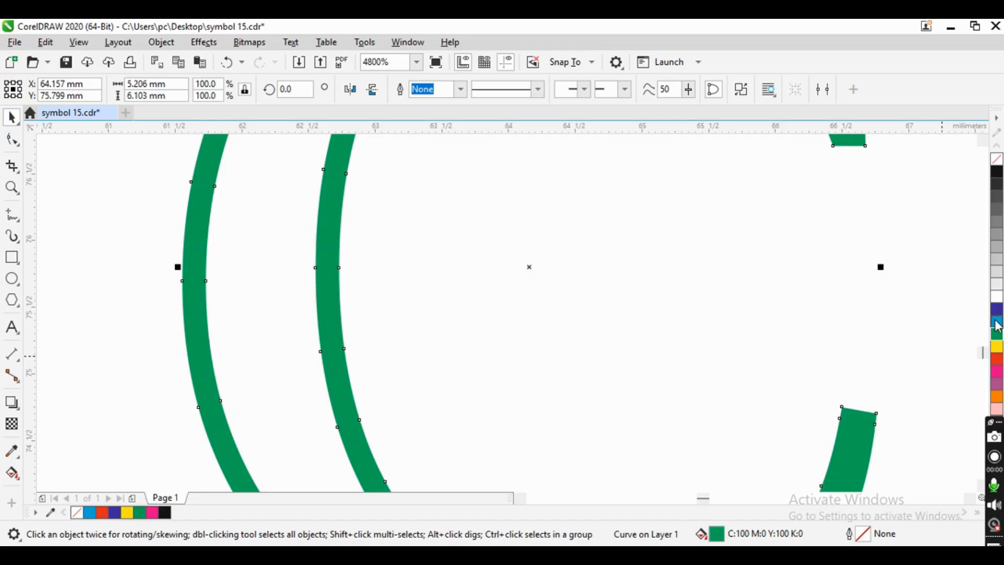
left_click(998, 322)
left_click(998, 309)
scroll(368, 308, "down", 4)
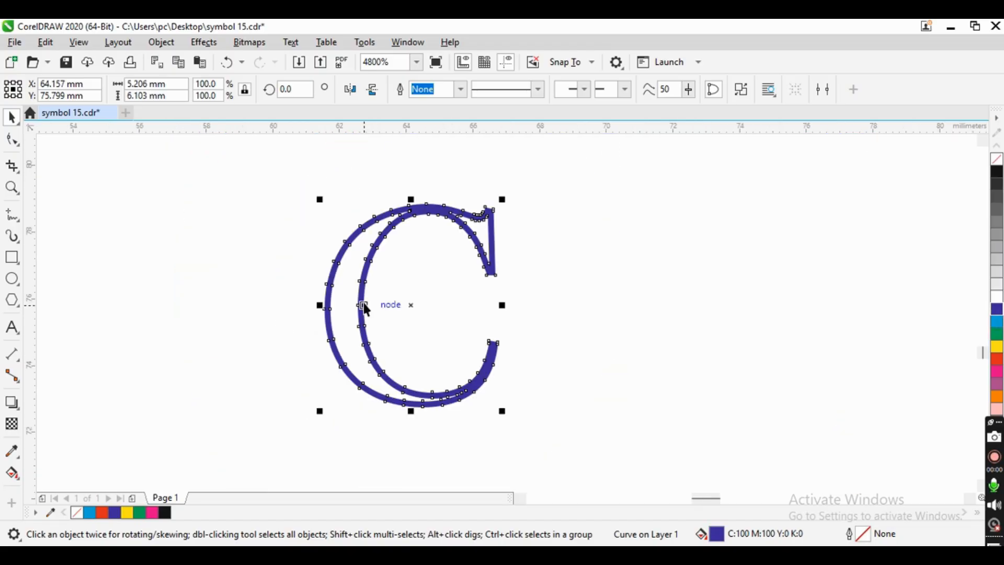
scroll(364, 302, "up", 2)
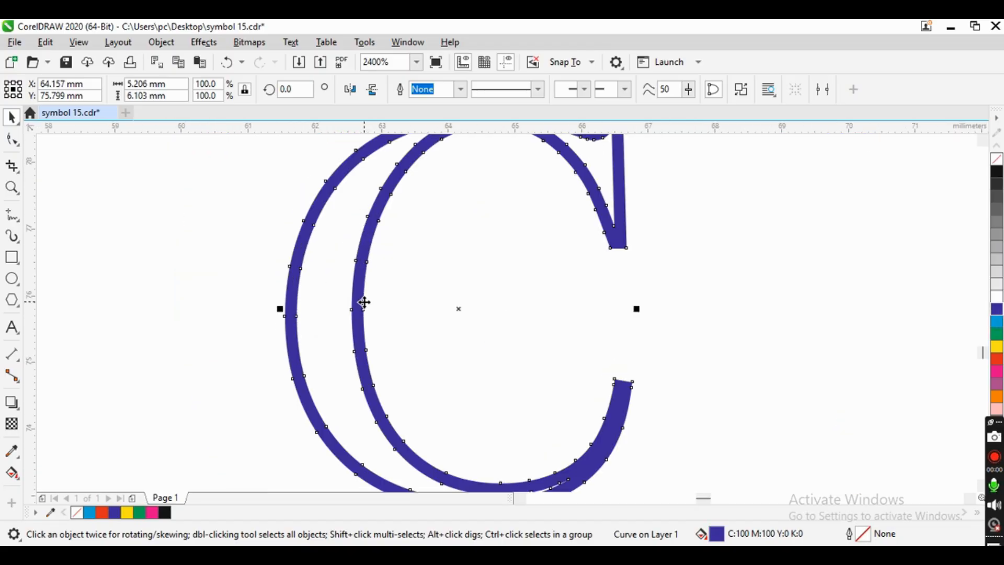
Step: Add a black outline to the blue C shape, trying 0.5 pt before setting its width to Hairline
right_click(997, 174)
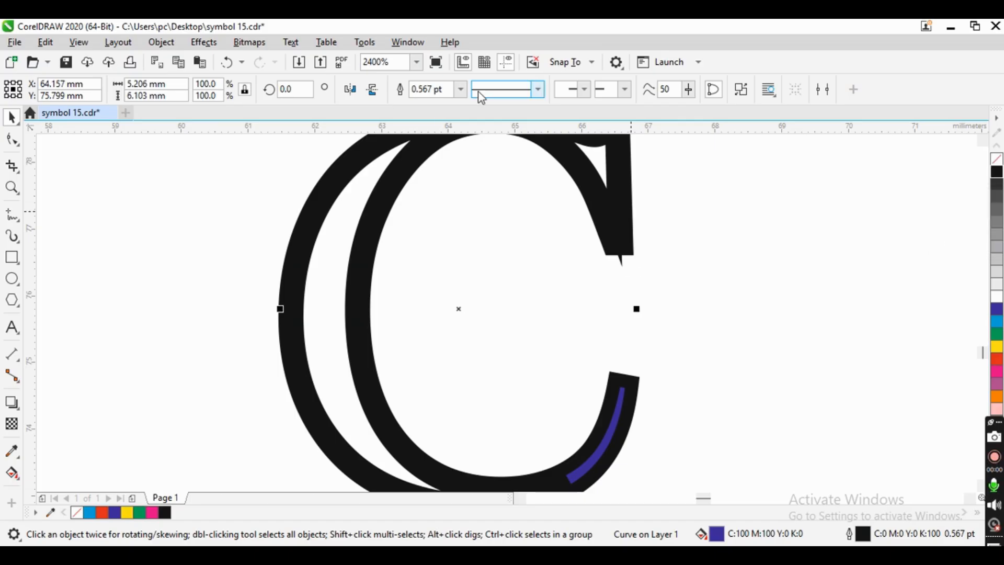
left_click(460, 92)
left_click(458, 134)
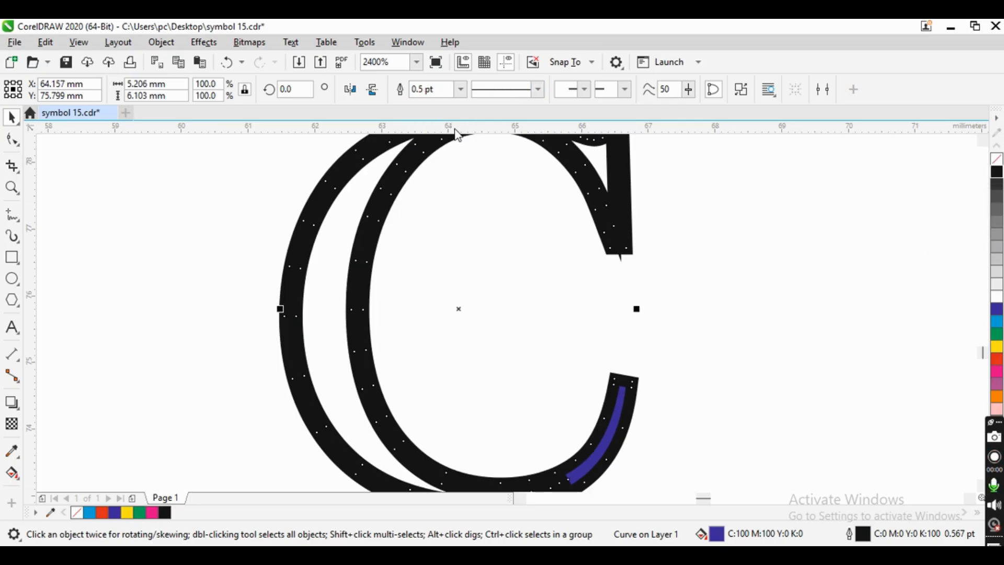
left_click(460, 88)
left_click(461, 116)
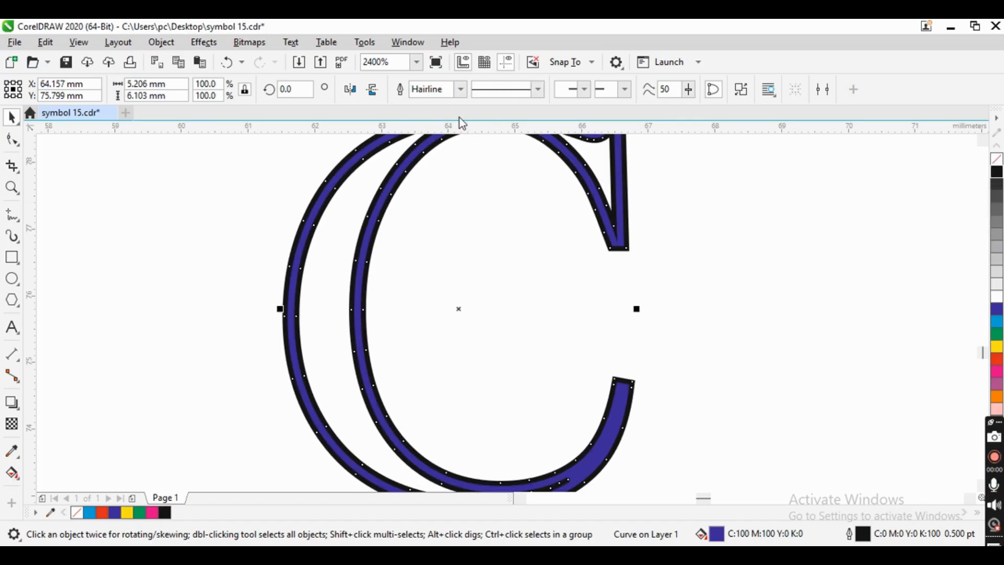
Step: Examine the blue C shape and its black hairline outline at several magnifications, both deselected and selected
scroll(497, 334, "down", 4)
left_click(496, 335)
scroll(494, 315, "up", 4)
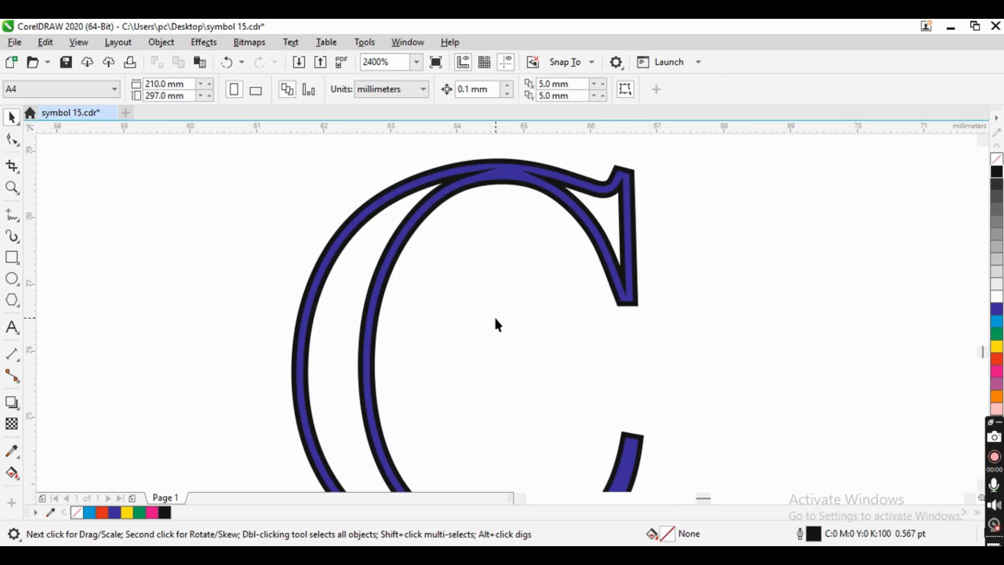
scroll(424, 231, "up", 1)
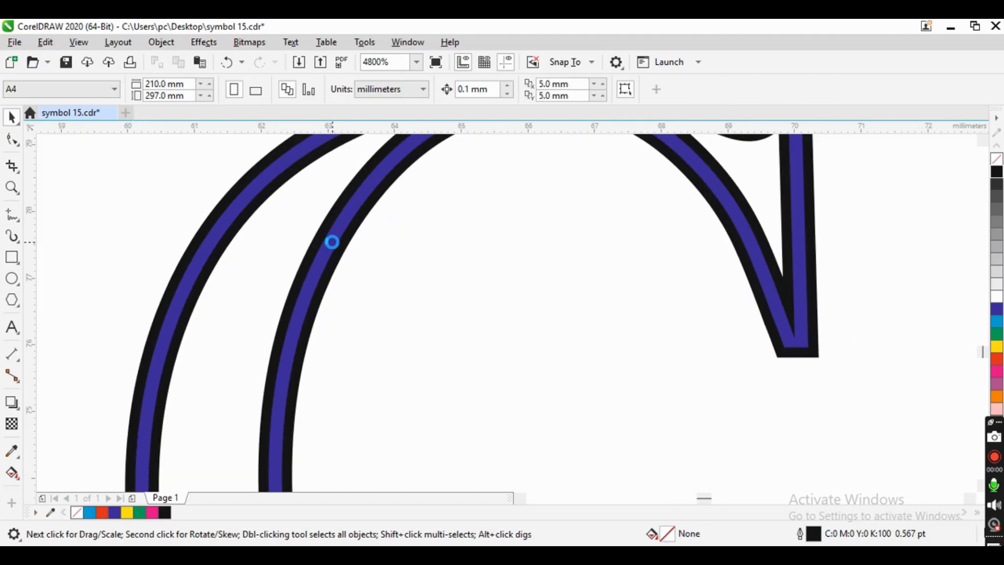
scroll(333, 242, "down", 2)
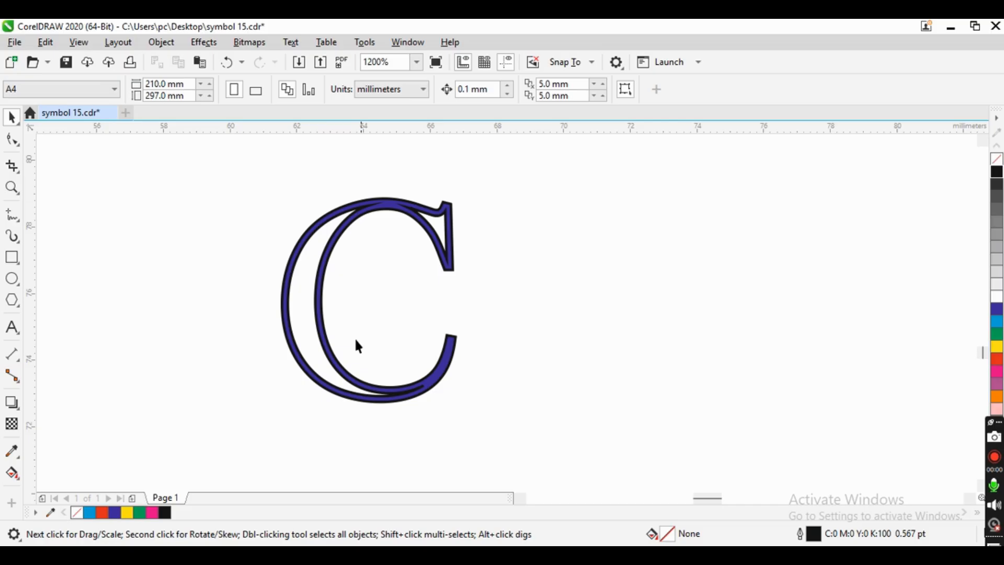
scroll(320, 275, "up", 1)
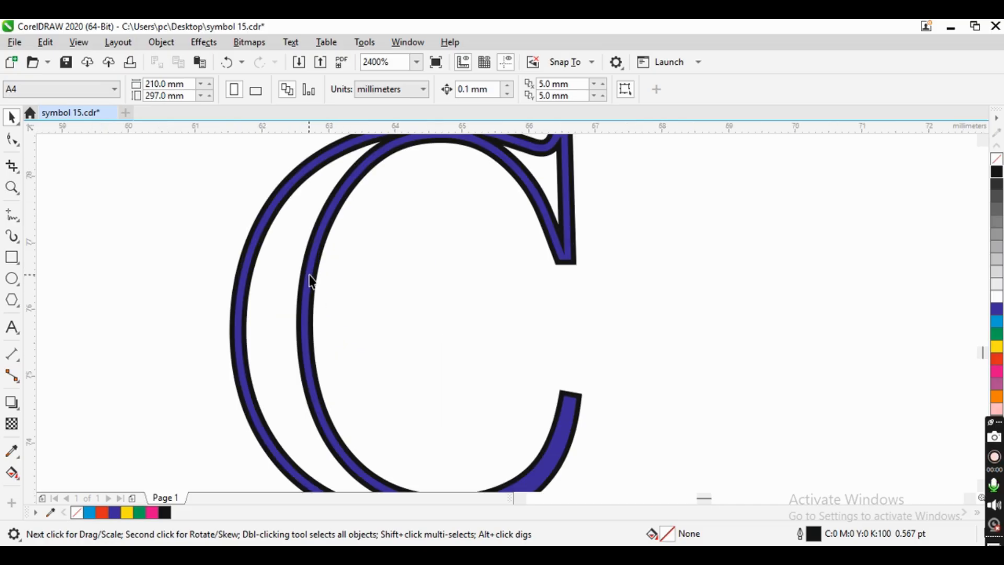
left_click(313, 282)
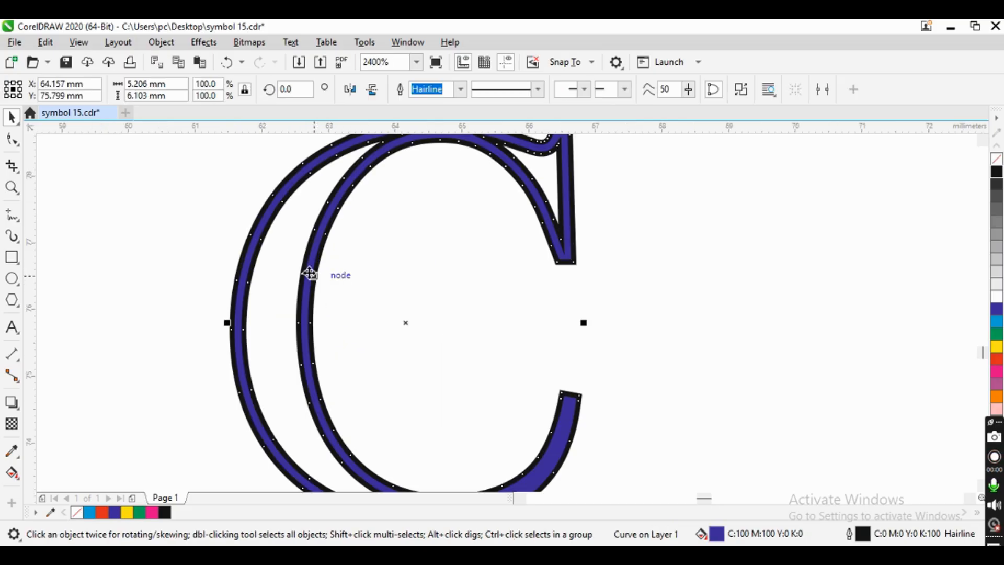
scroll(368, 304, "down", 2)
scroll(389, 299, "up", 1)
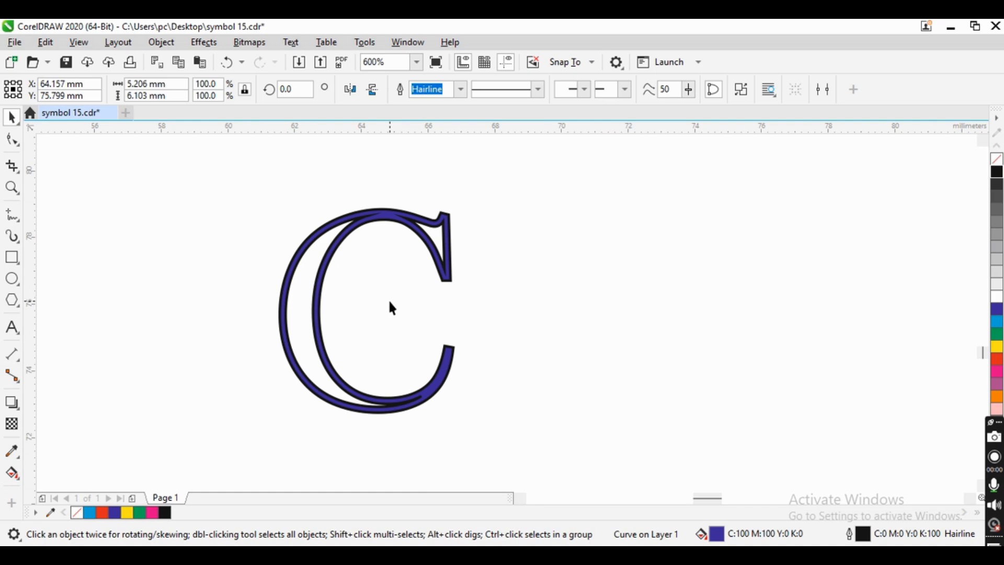
Step: Draw a rectangle about 3.97 × 3.37 mm beside the C and fill it with yellow
left_click(16, 264)
left_click(55, 259)
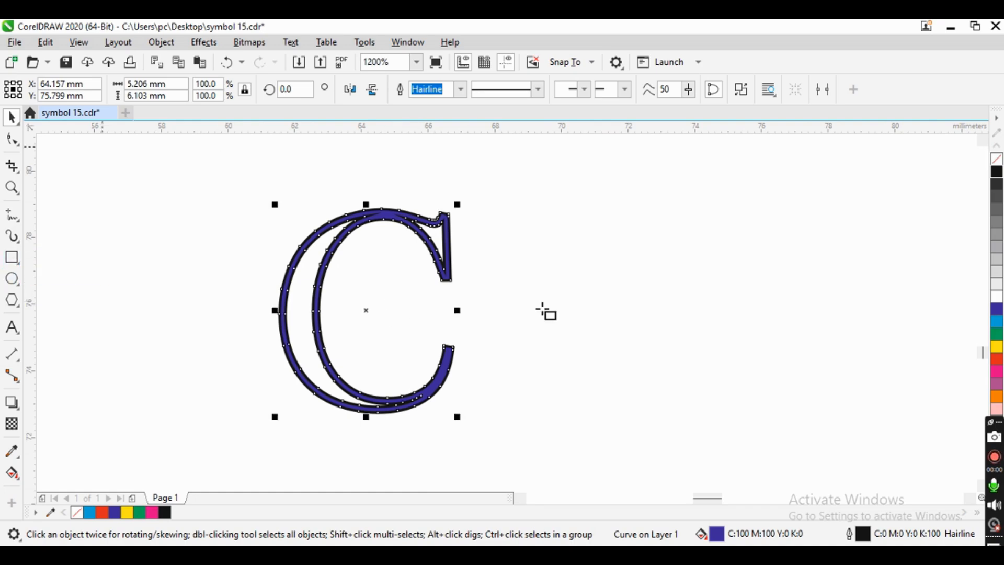
left_click_drag(552, 230, 692, 350)
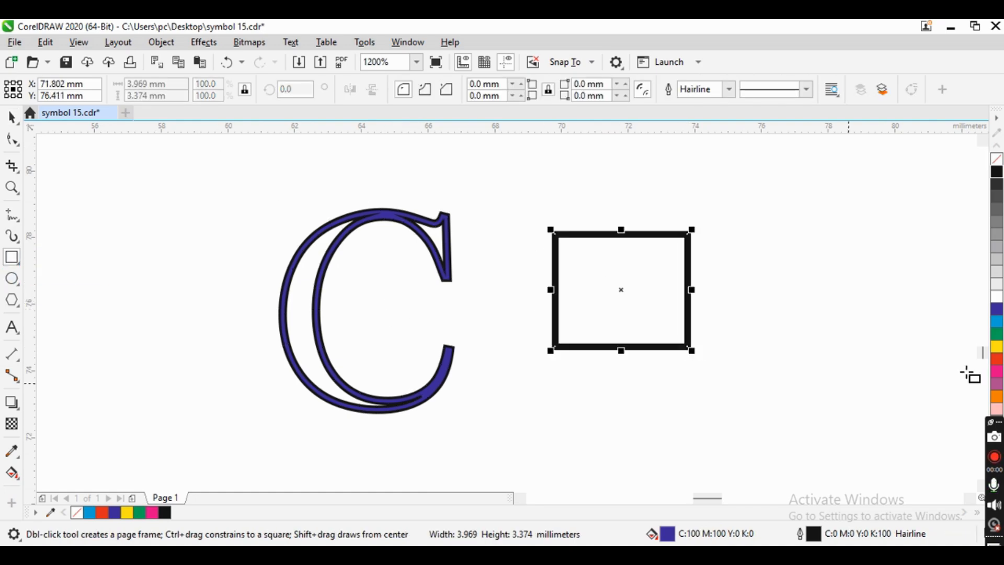
left_click(997, 347)
scroll(623, 277, "up", 1)
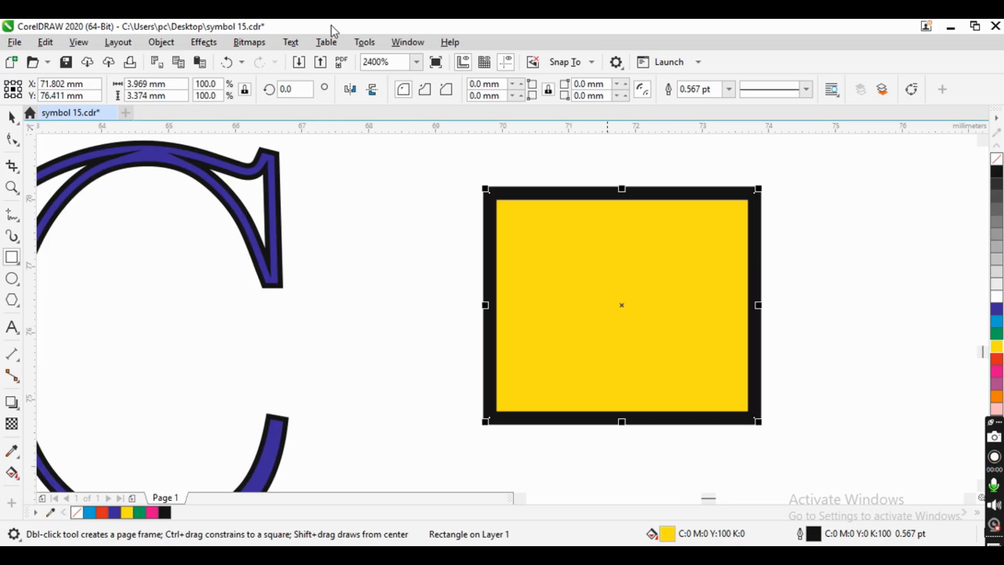
Step: Select the yellow rectangle and try cyan and red fills on it, undoing each colour change
left_click(12, 117)
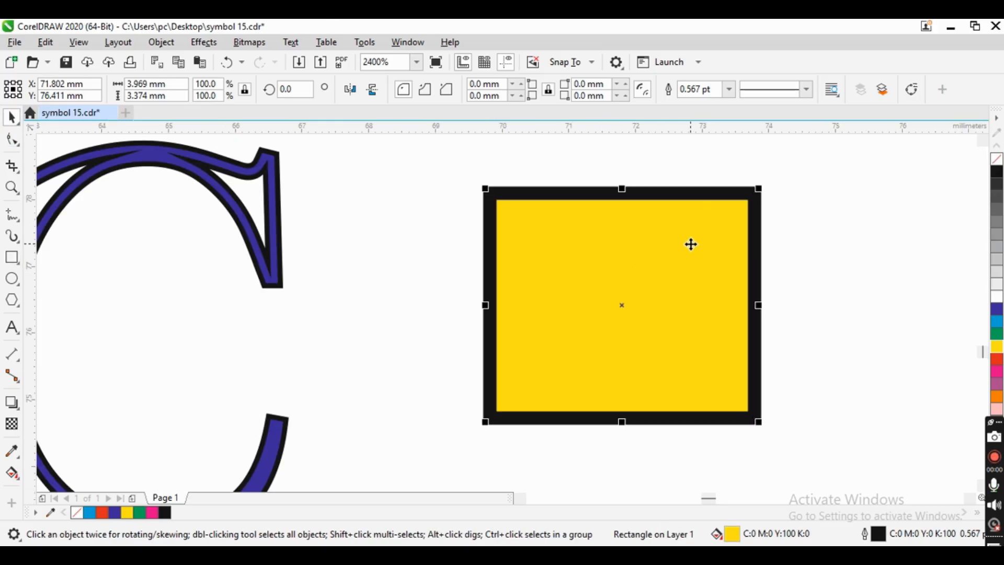
left_click(768, 230)
left_click(754, 198)
left_click(997, 322)
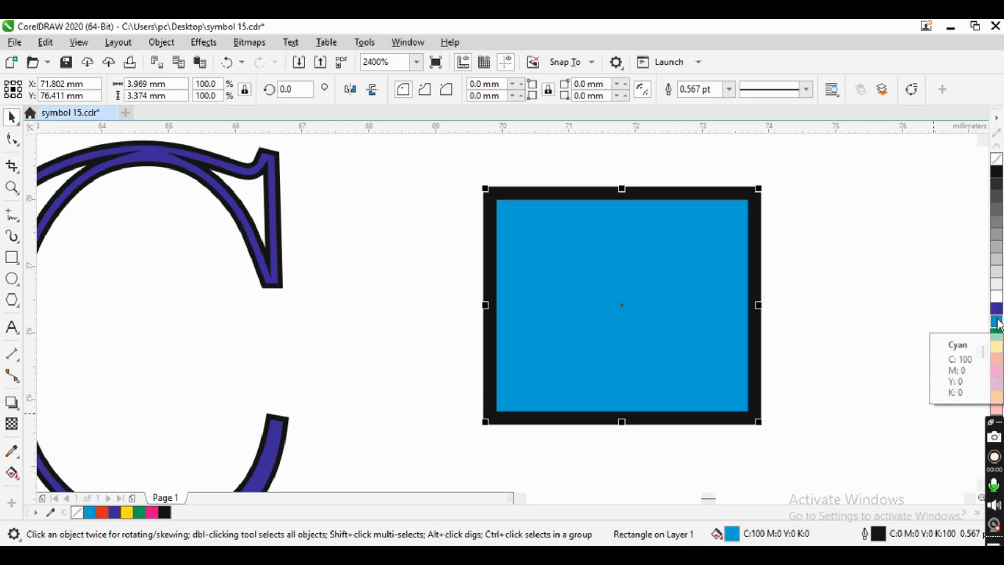
key("ctrl+z")
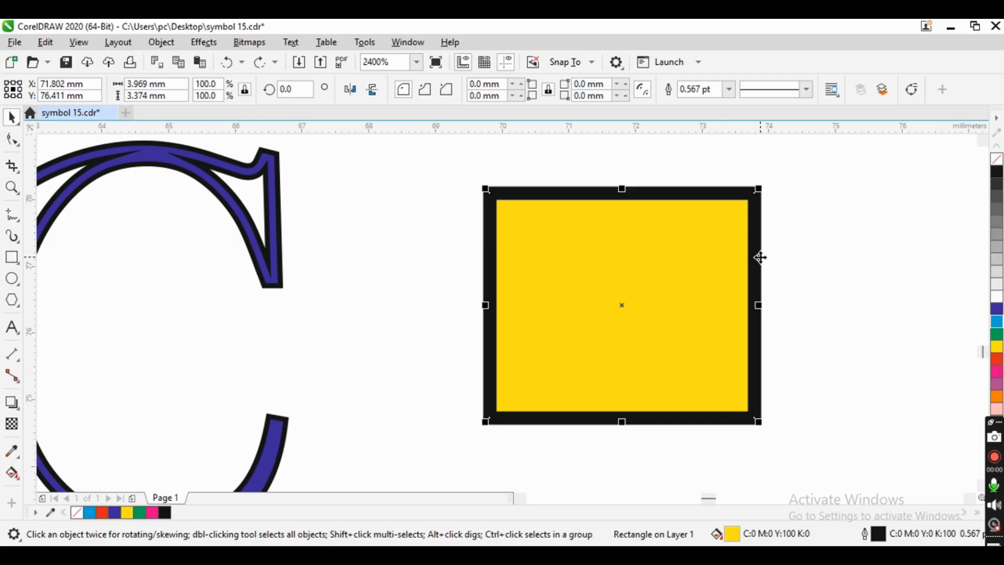
left_click(997, 361)
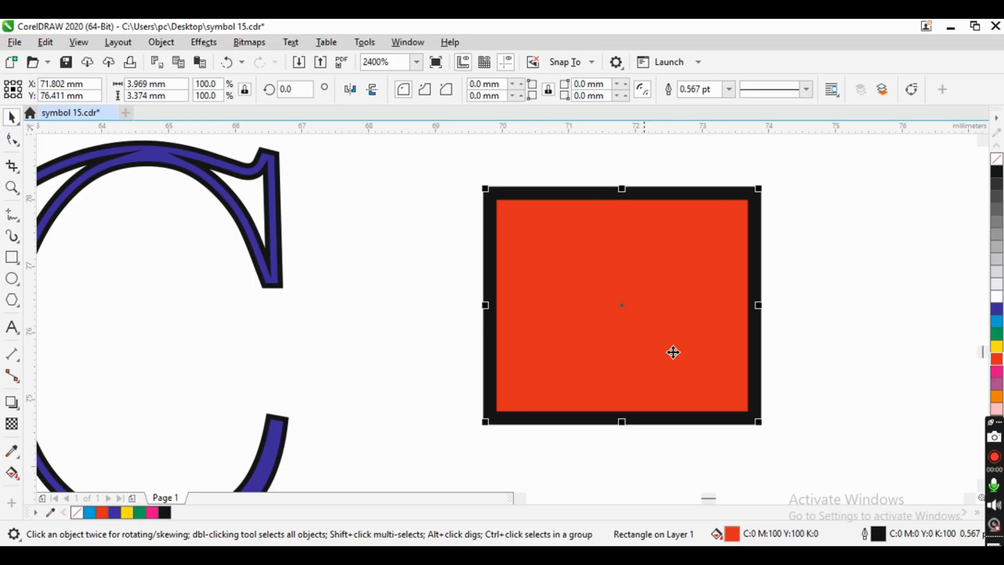
key("ctrl+z")
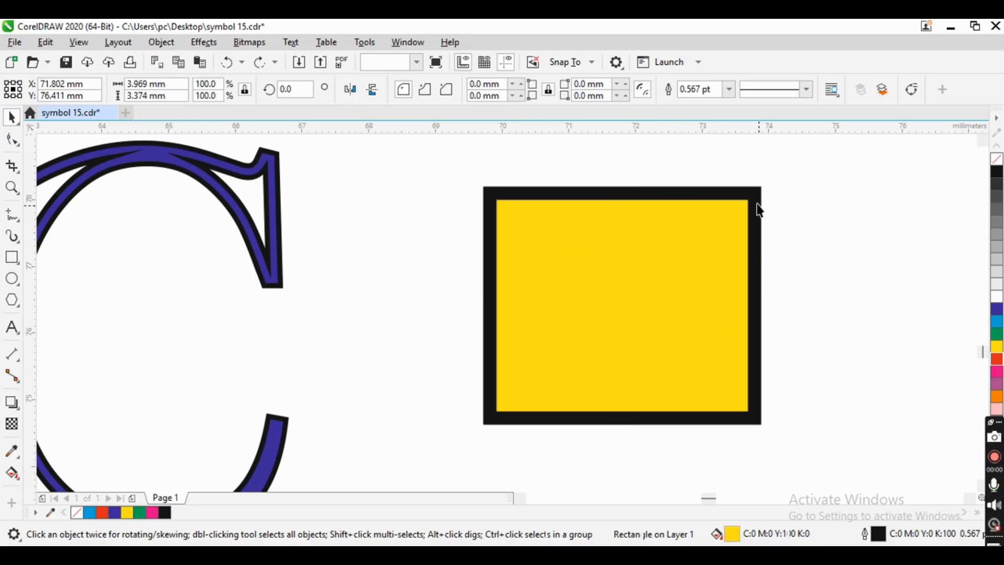
Step: Apply Convert Outline to Object to the yellow rectangle, then try shifting its black frame sideways and undo the move
left_click(161, 42)
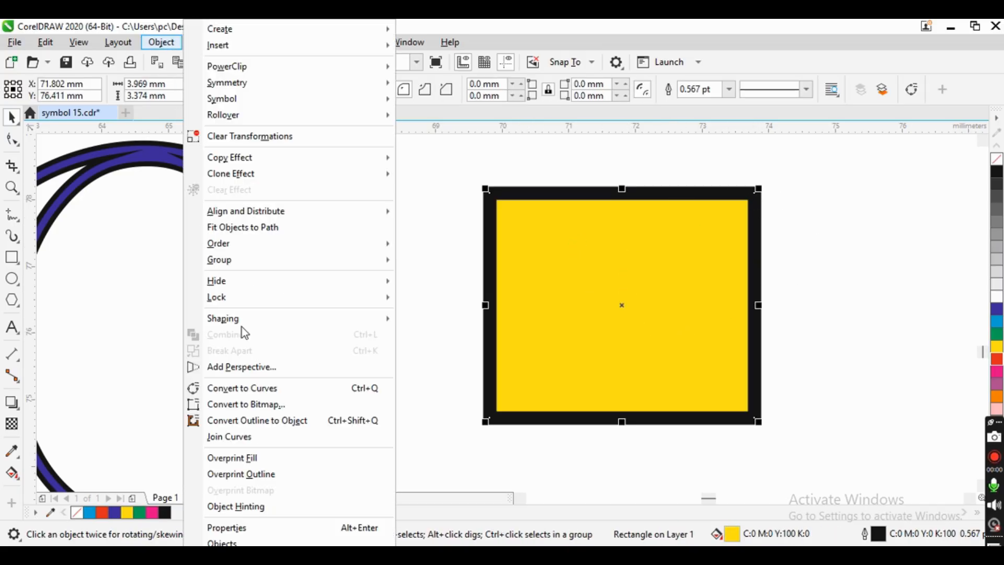
left_click(307, 423)
left_click(817, 243)
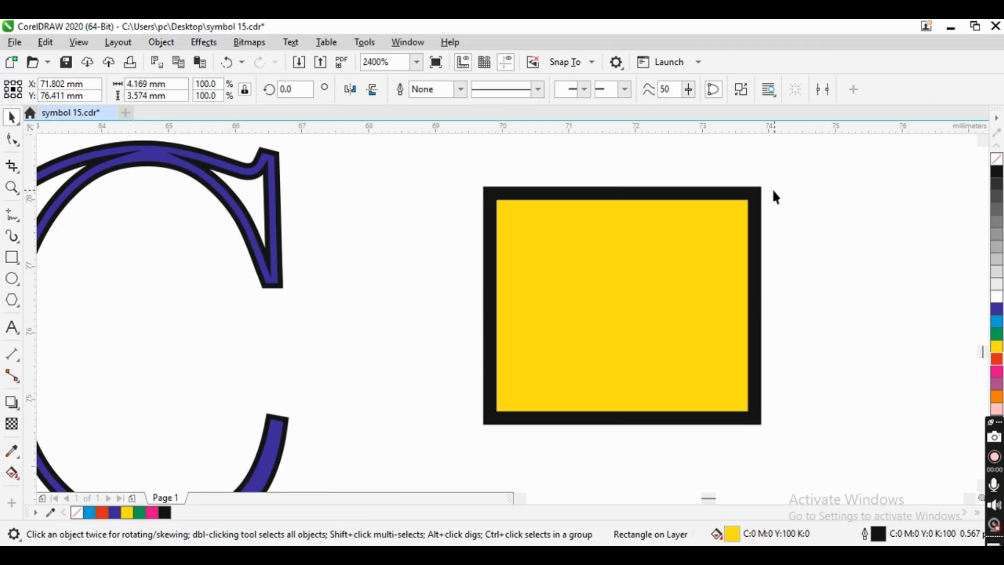
left_click_drag(755, 194, 784, 195)
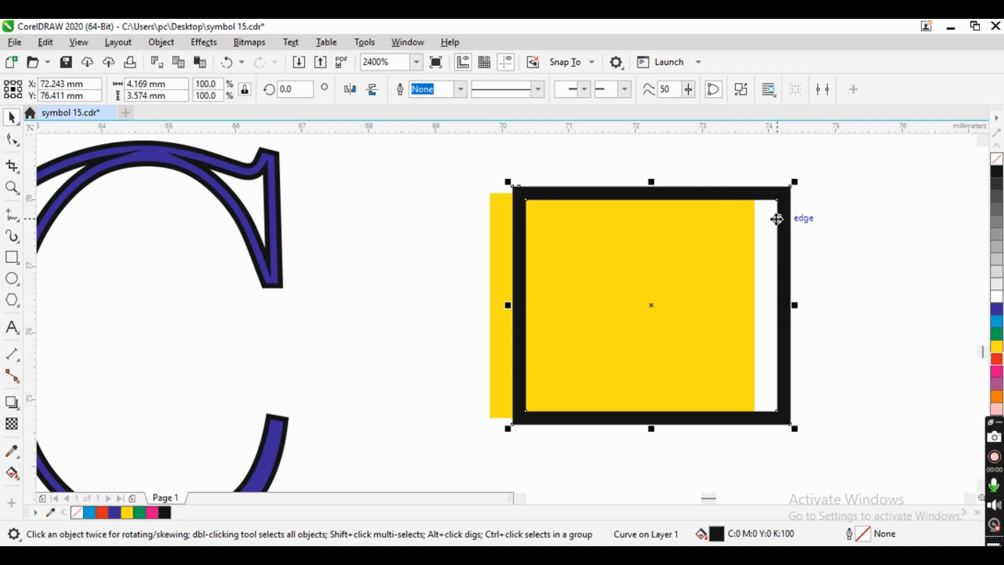
key("ctrl+z")
Step: Fill the converted black frame around the yellow rectangle with red
scroll(773, 217, "up", 1)
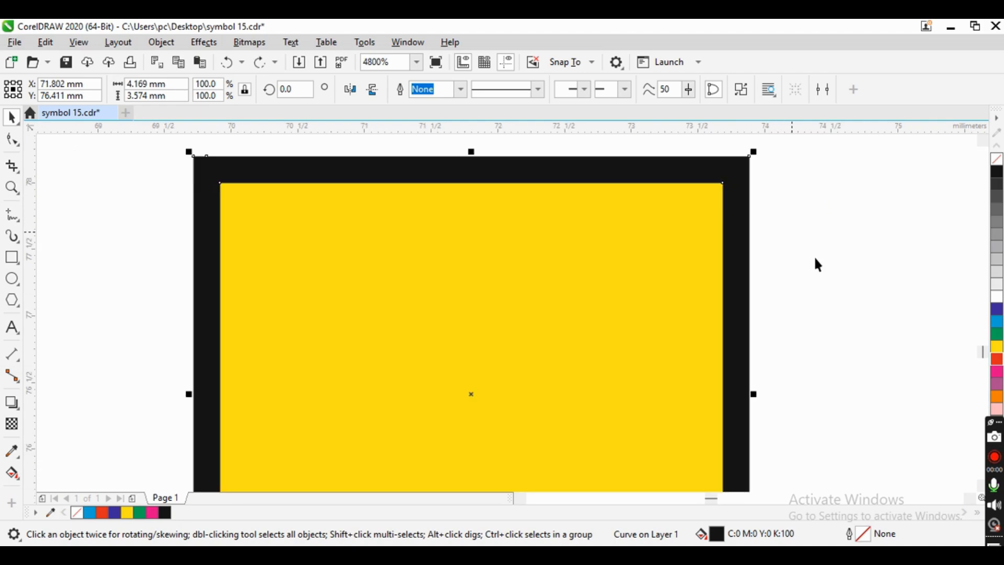
left_click(997, 360)
scroll(611, 225, "down", 2)
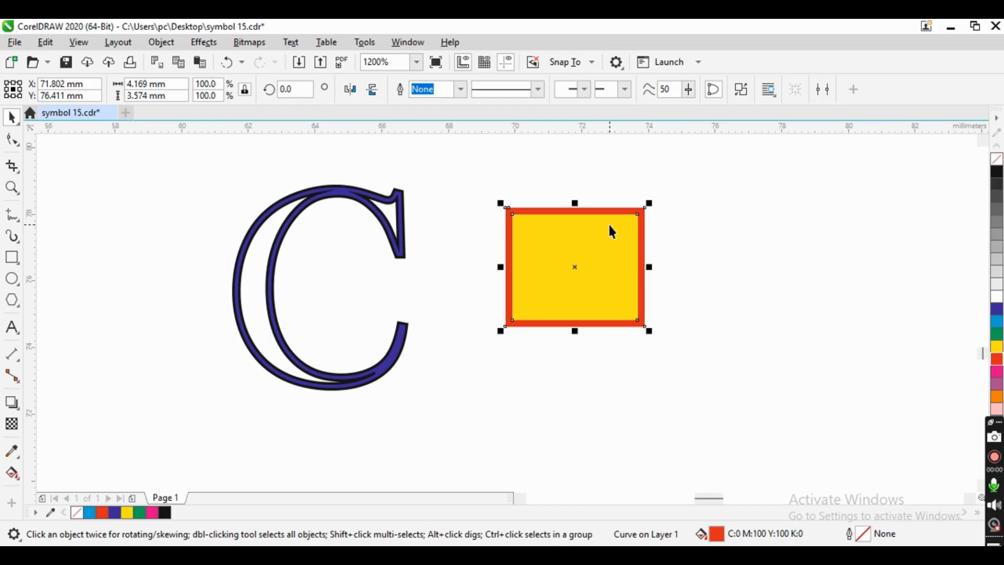
Step: Use the Shape tool to lower the red frame's two upper inner nodes about 0.5 mm, thickening its upper side
scroll(608, 223, "up", 2)
left_click(12, 139)
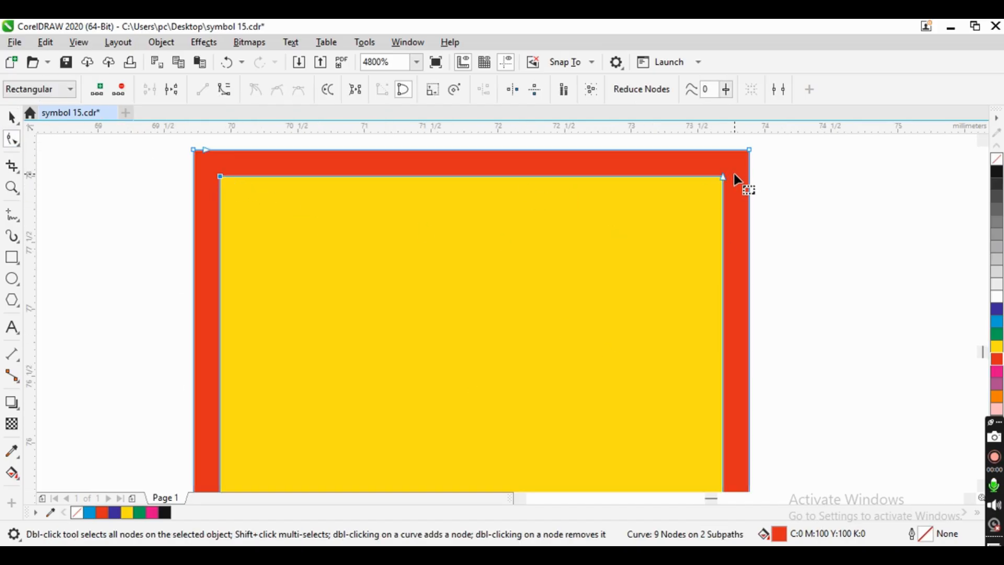
left_click_drag(722, 176, 732, 250)
left_click(11, 118)
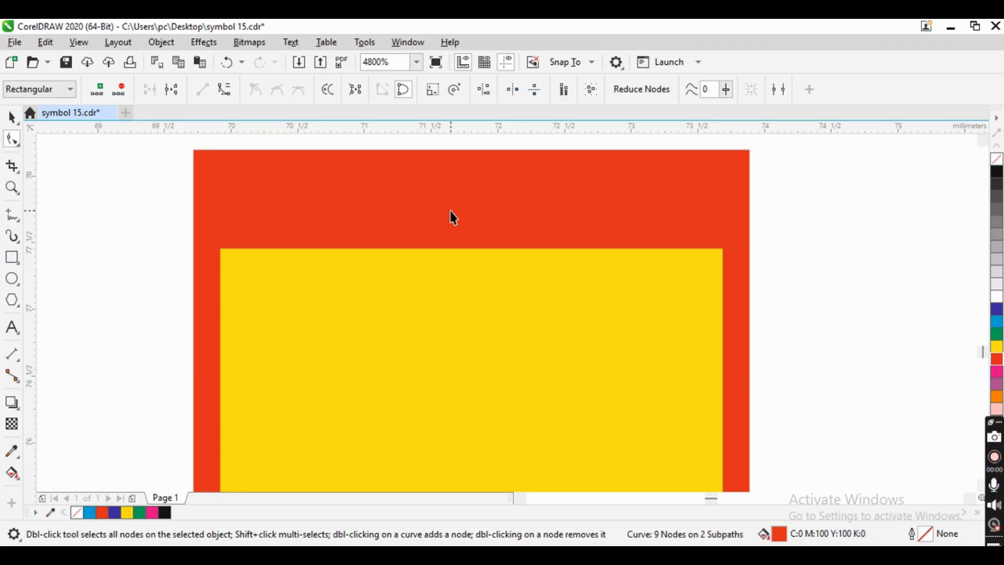
scroll(460, 246, "down", 2)
scroll(469, 271, "up", 1)
scroll(468, 271, "down", 2)
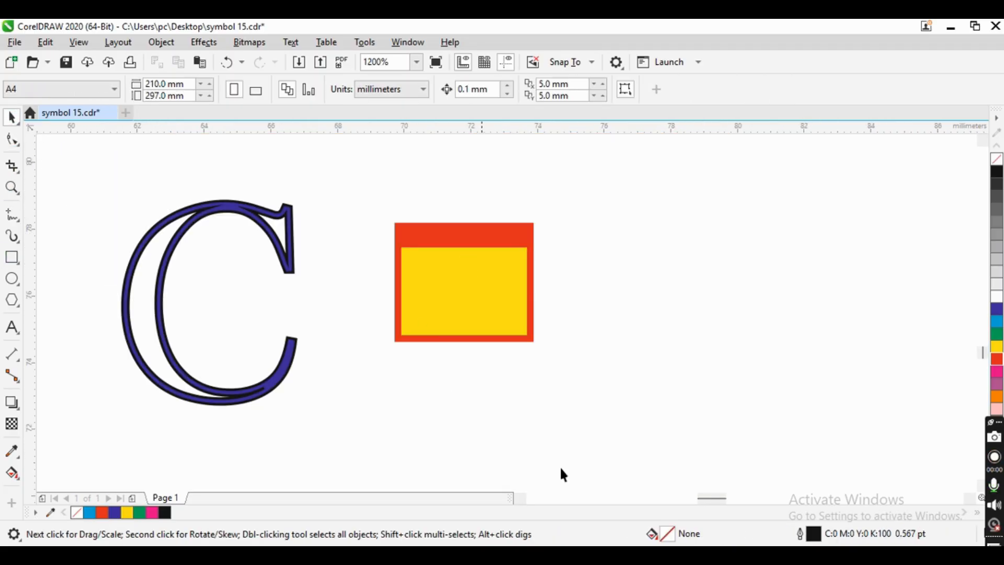
left_click(166, 48)
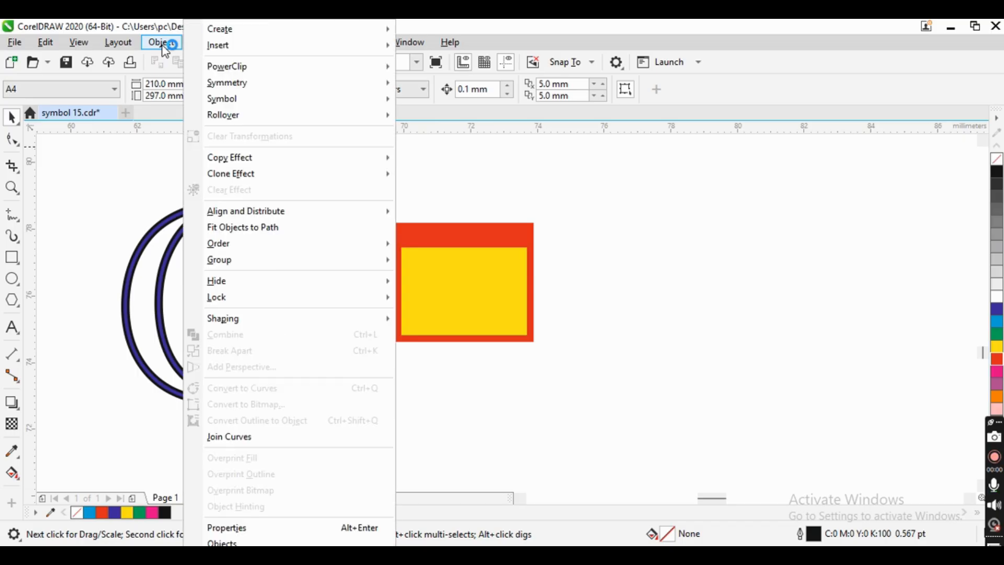
left_click(168, 44)
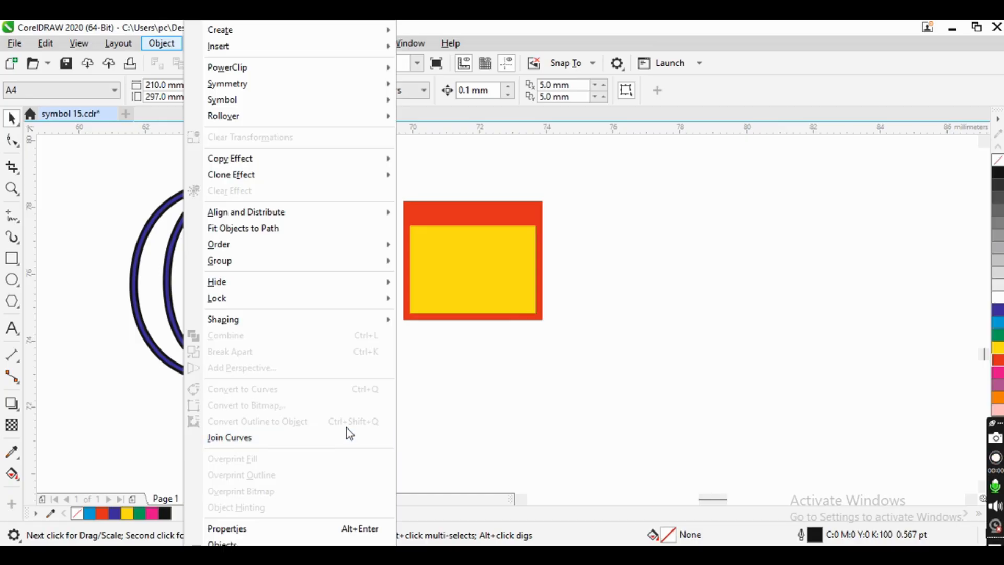
Step: Draw an open, rounded curve about 2.83 × 2.05 mm beside the red-framed rectangle with the Pen tool, leaving a gap between its ends
left_click(18, 222)
left_click(18, 222)
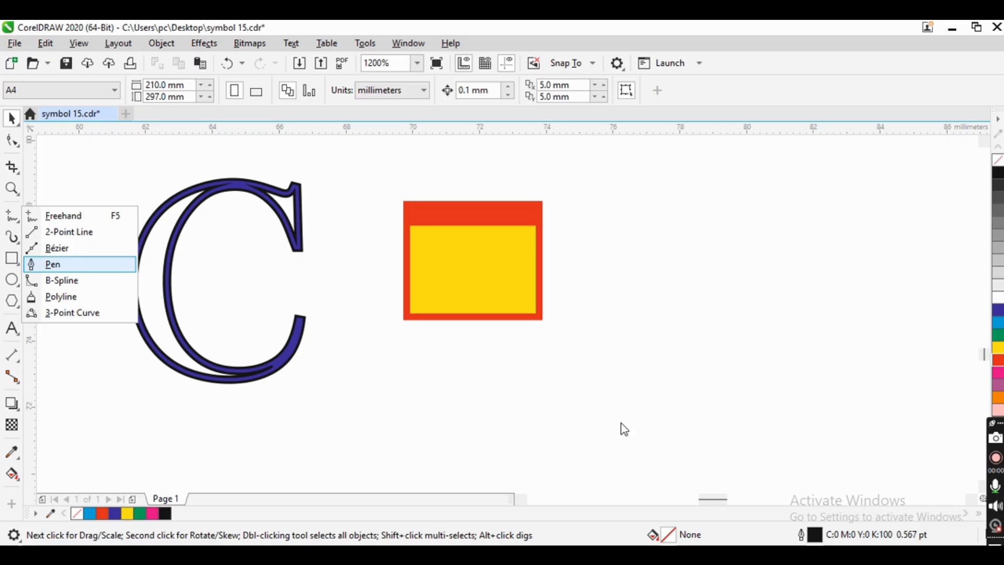
scroll(637, 269, "up", 2)
left_click(637, 269)
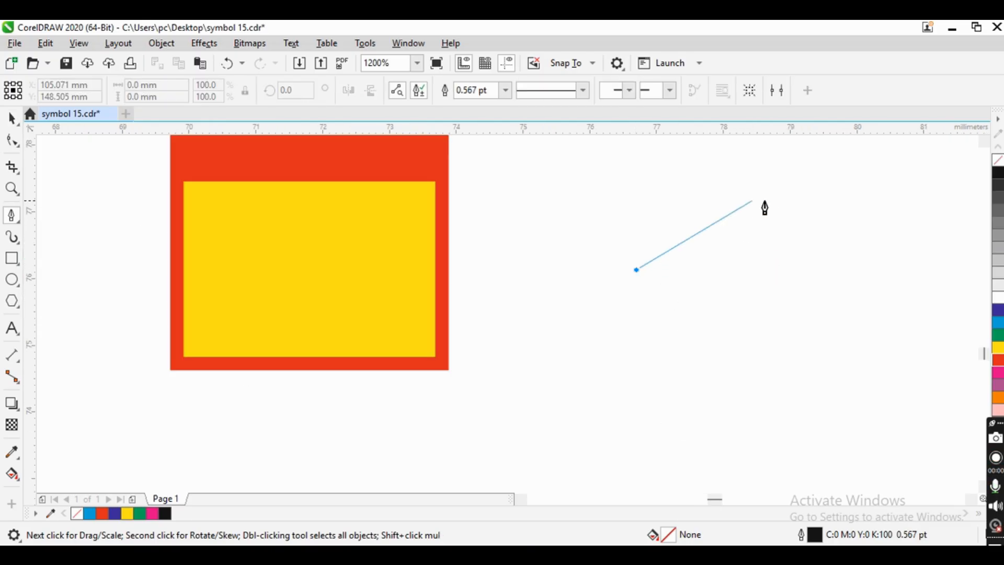
left_click_drag(775, 204, 877, 247)
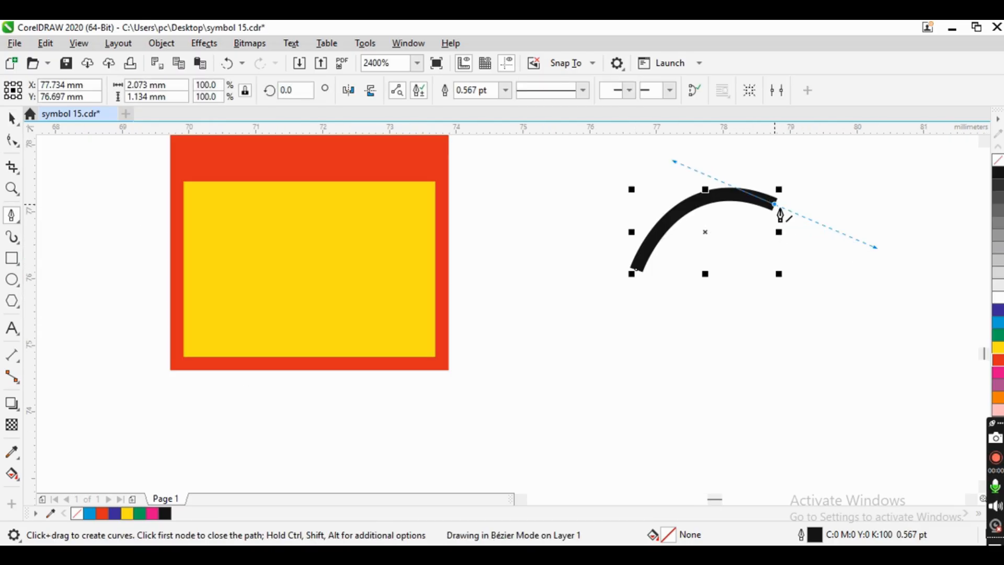
left_click_drag(769, 321, 735, 298)
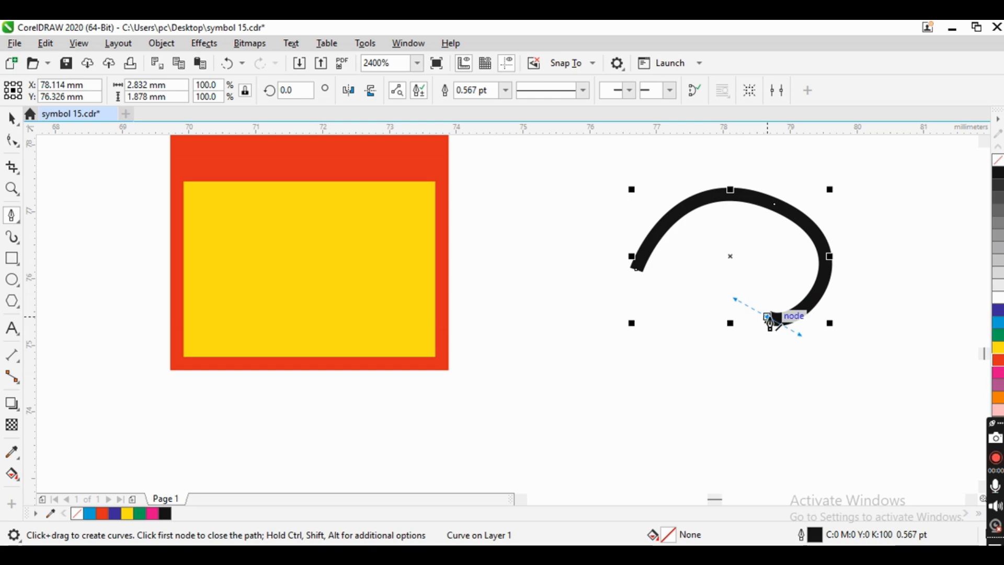
left_click_drag(645, 310, 579, 262)
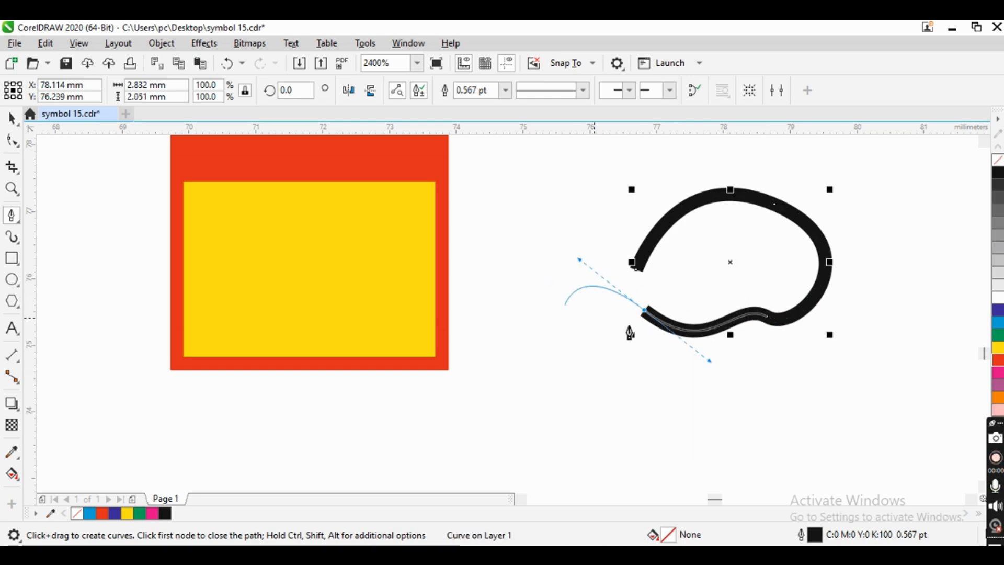
key("Escape")
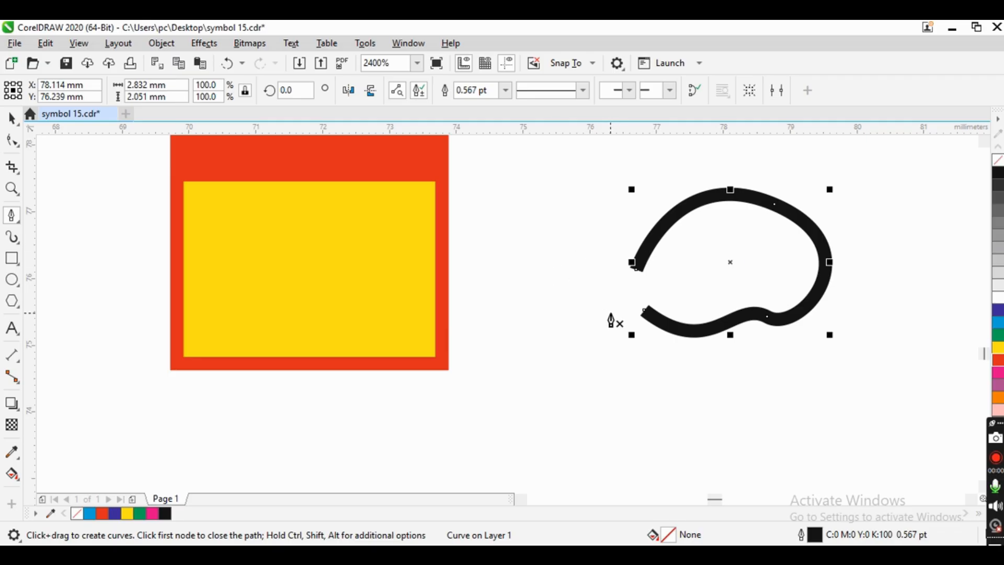
Step: Select the open curve and assign it the C:100 M:100 blue fill
left_click(12, 140)
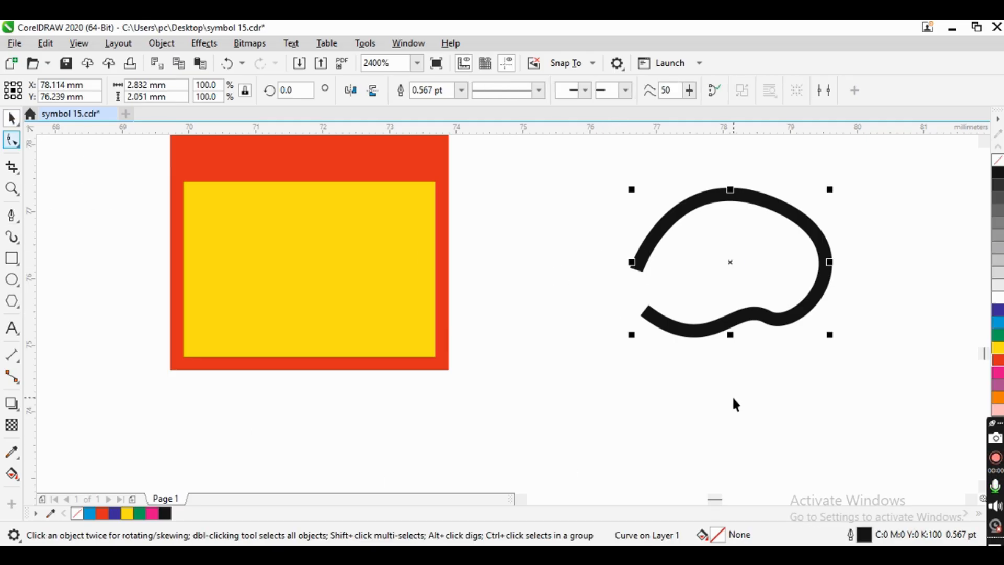
left_click(700, 362)
left_click(812, 294)
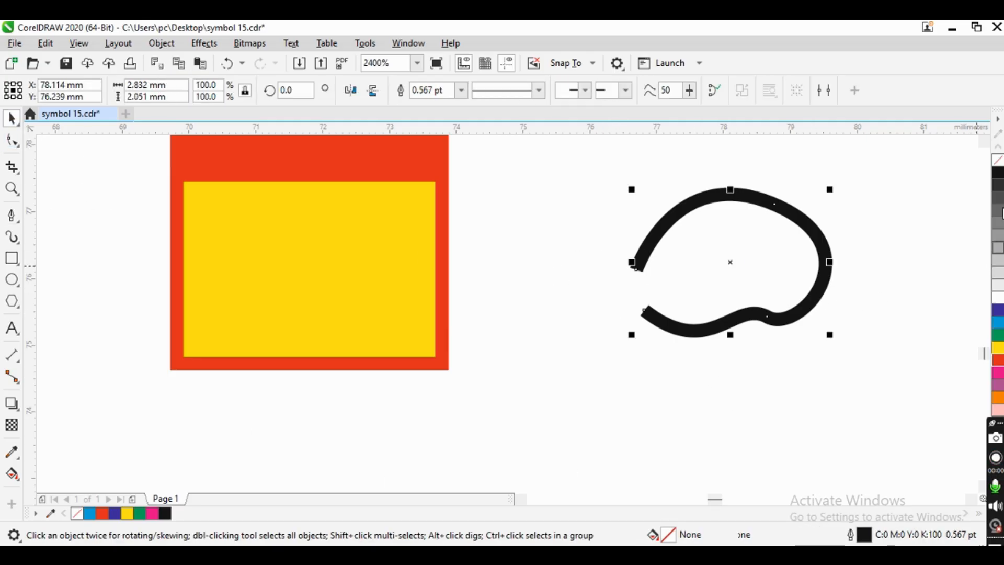
left_click(998, 311)
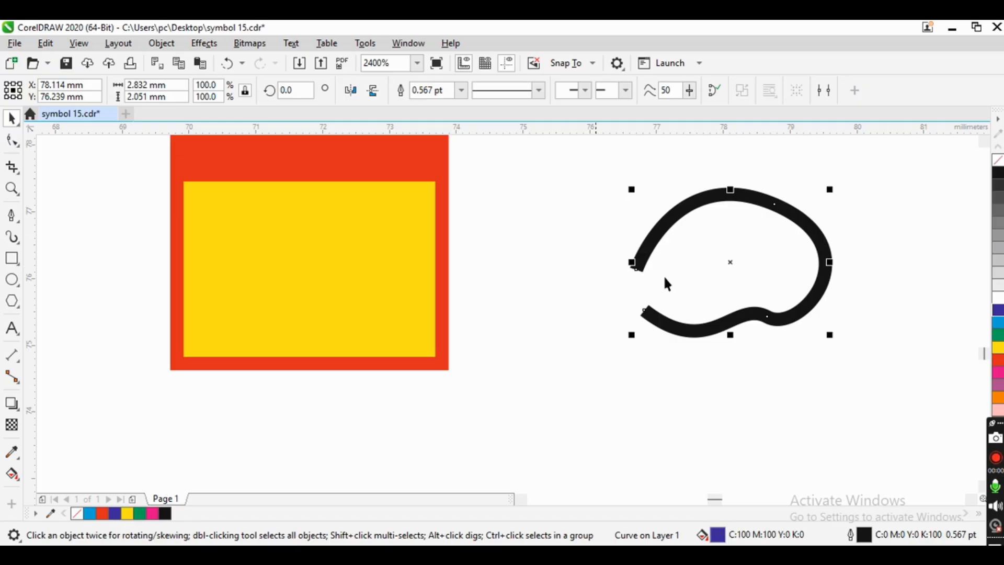
Step: Close the gap between the open curve's ends with Join Curves, using Extend and a 1.0 mm gap tolerance
scroll(638, 300, "up", 2)
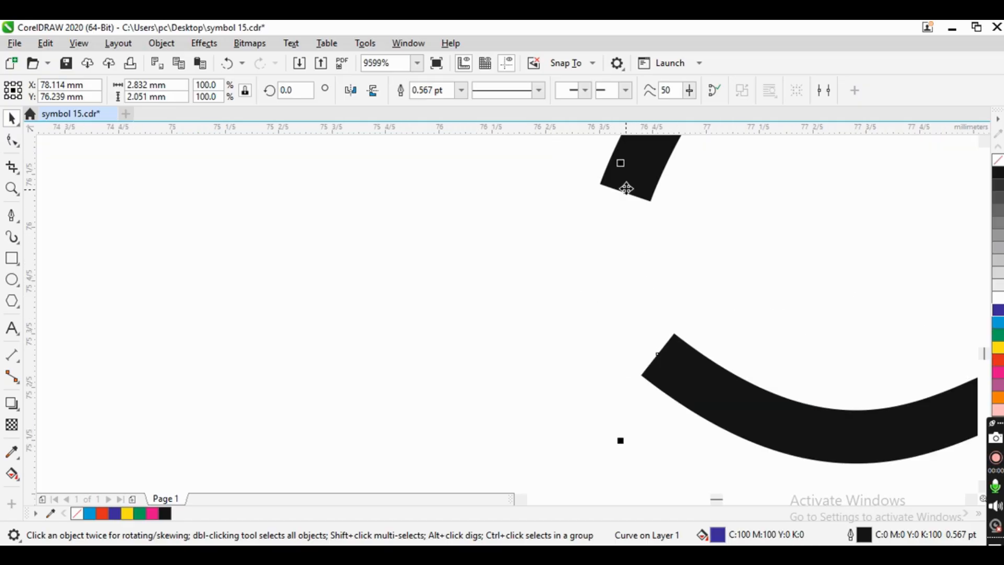
scroll(570, 306, "down", 6)
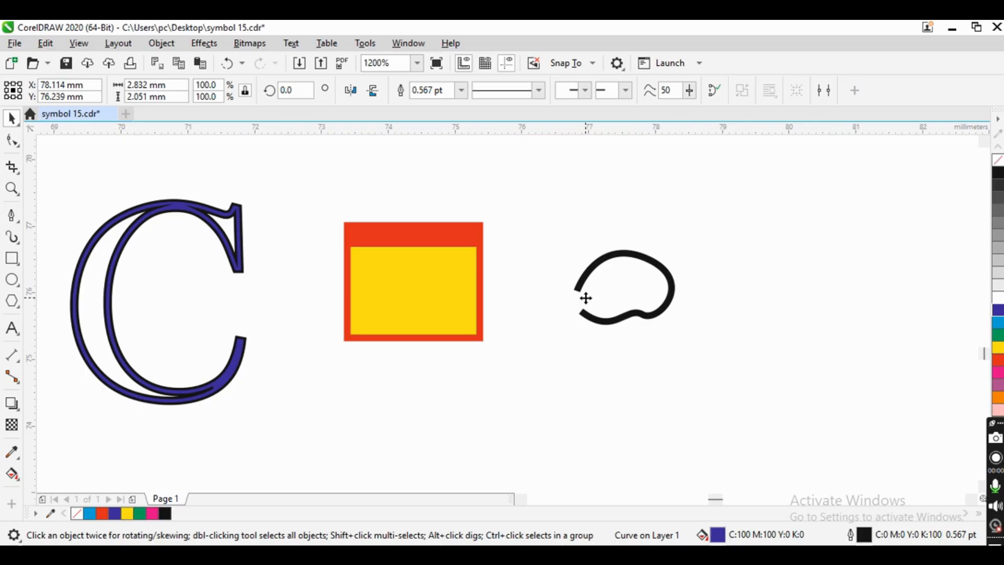
scroll(585, 296, "up", 5)
scroll(579, 338, "down", 1)
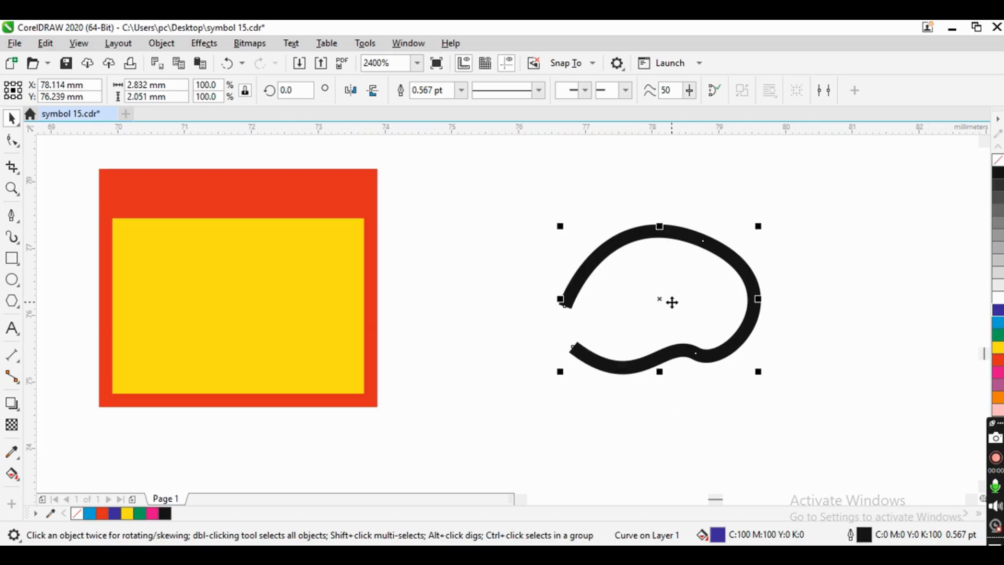
left_click(161, 43)
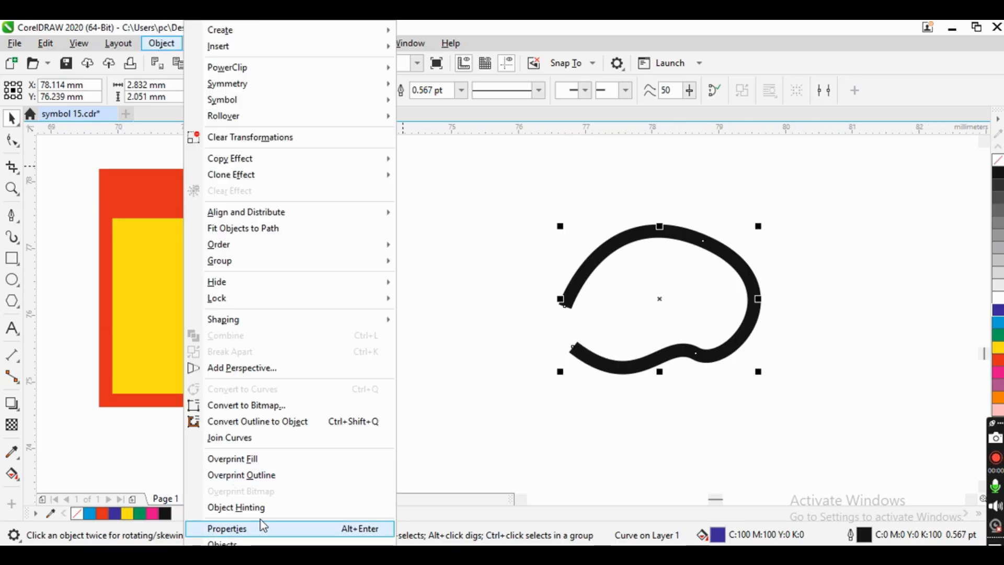
left_click(263, 439)
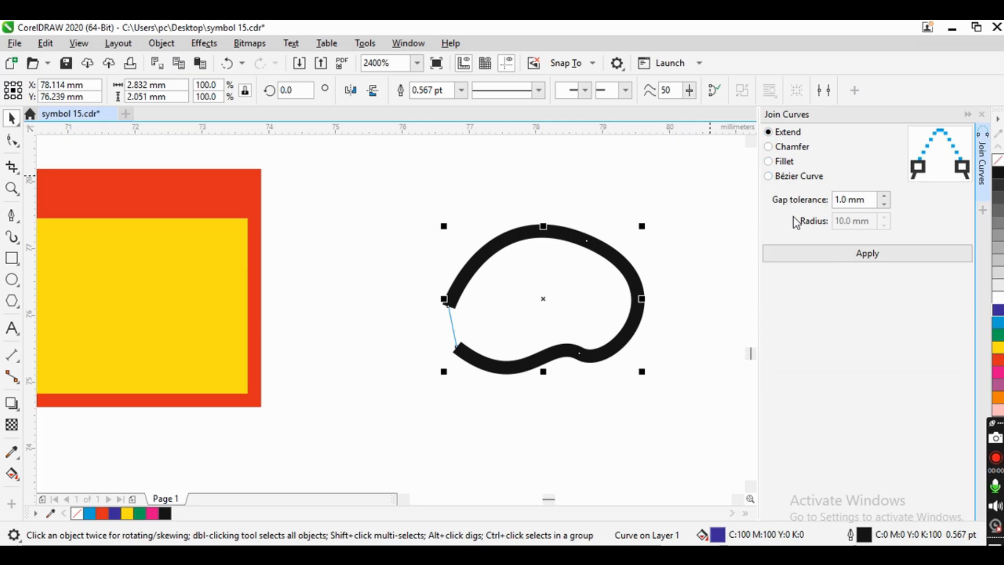
left_click(844, 200)
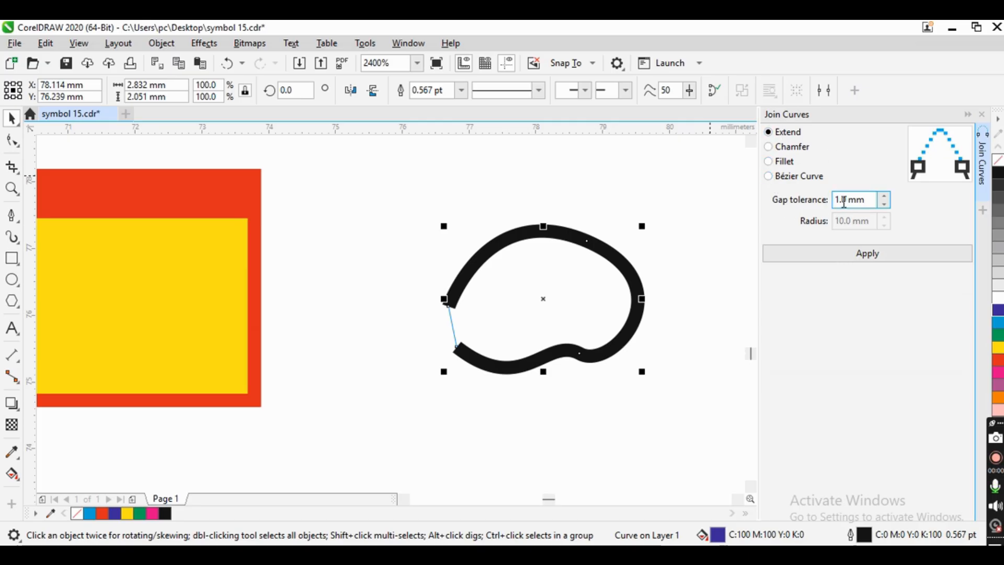
left_click(874, 255)
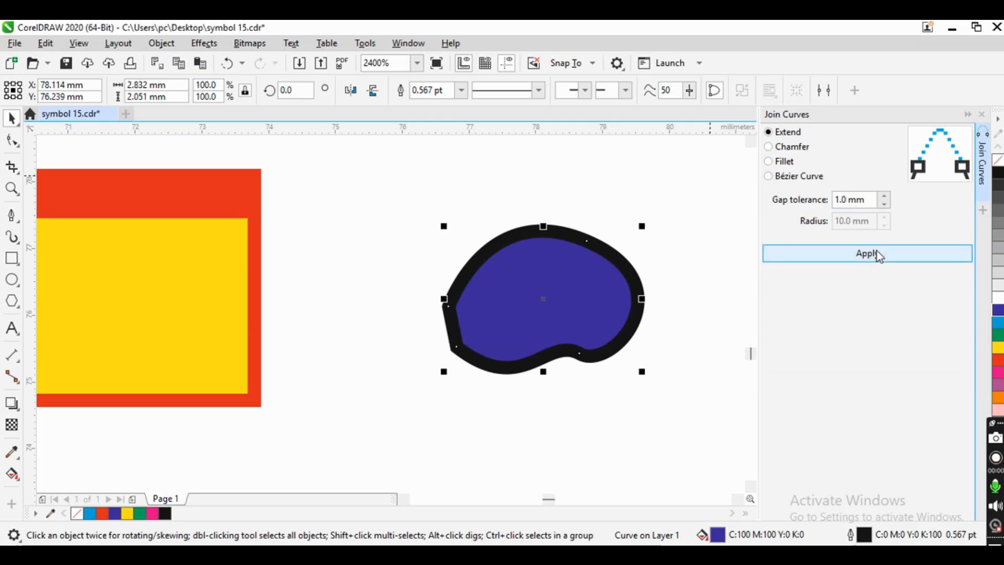
scroll(486, 324, "up", 3)
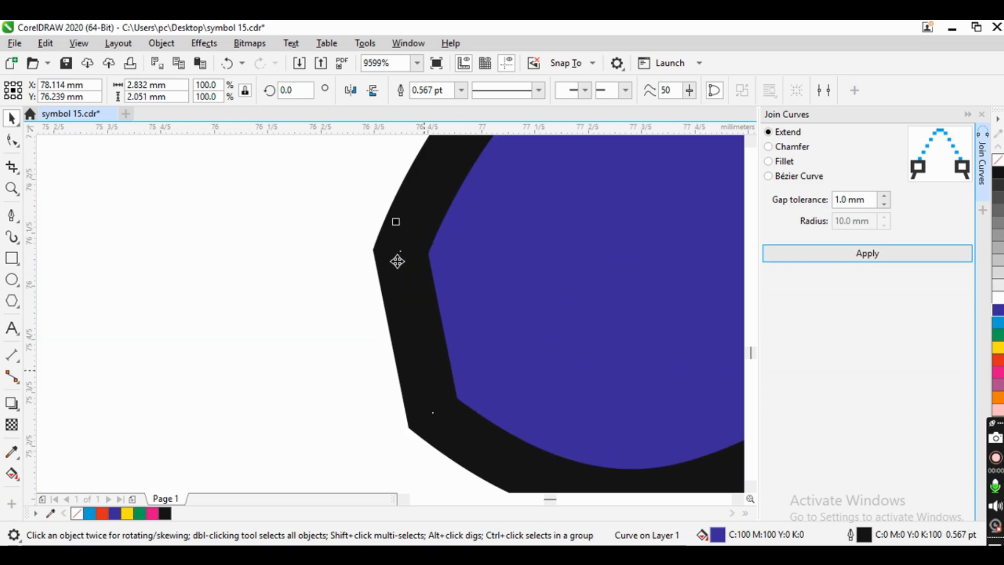
Step: Examine the joined edge of the blue curve where the gap between its two ends was closed
scroll(392, 277, "down", 3)
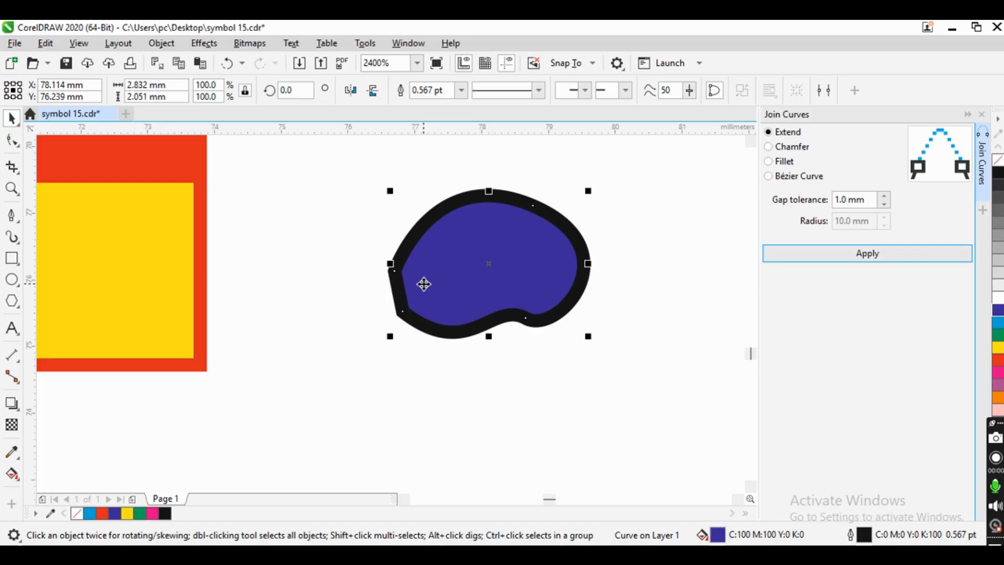
left_click(842, 200)
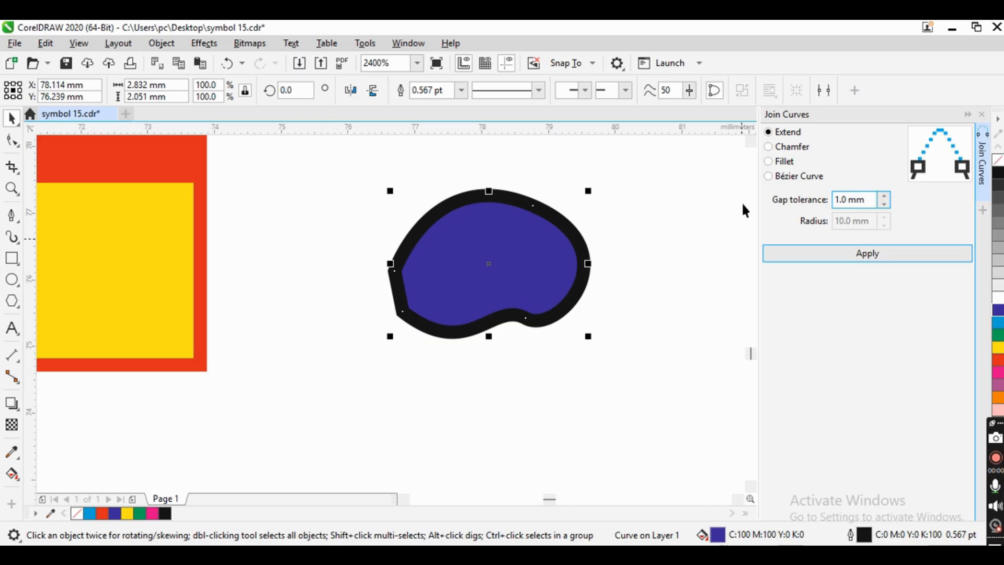
scroll(399, 276, "up", 3)
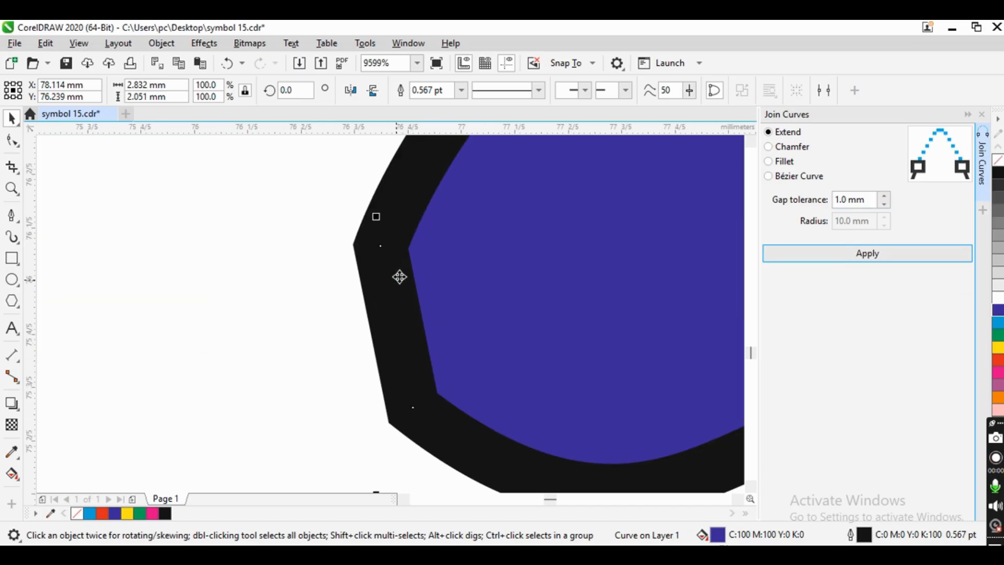
scroll(389, 324, "down", 2)
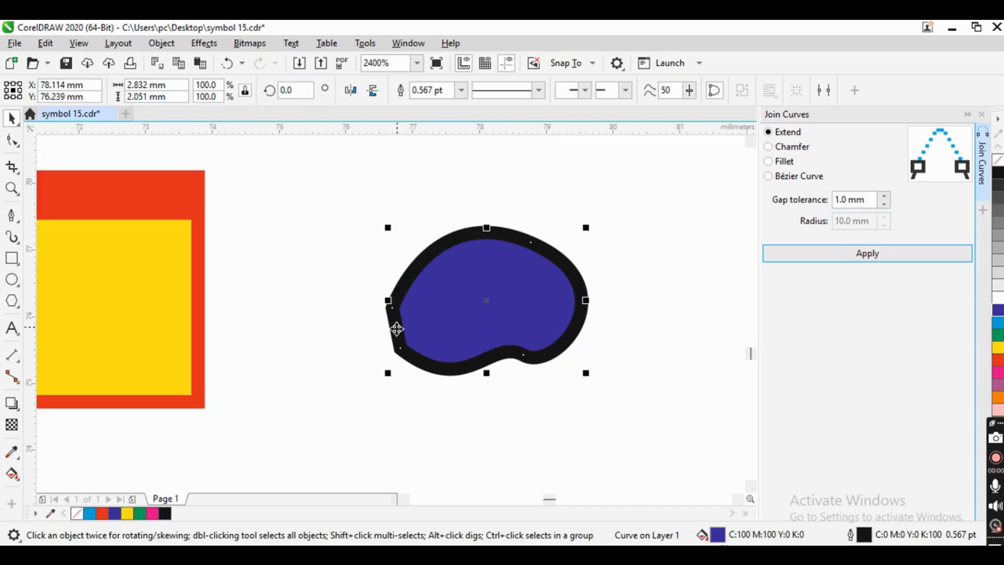
scroll(395, 327, "up", 1)
scroll(388, 294, "down", 1)
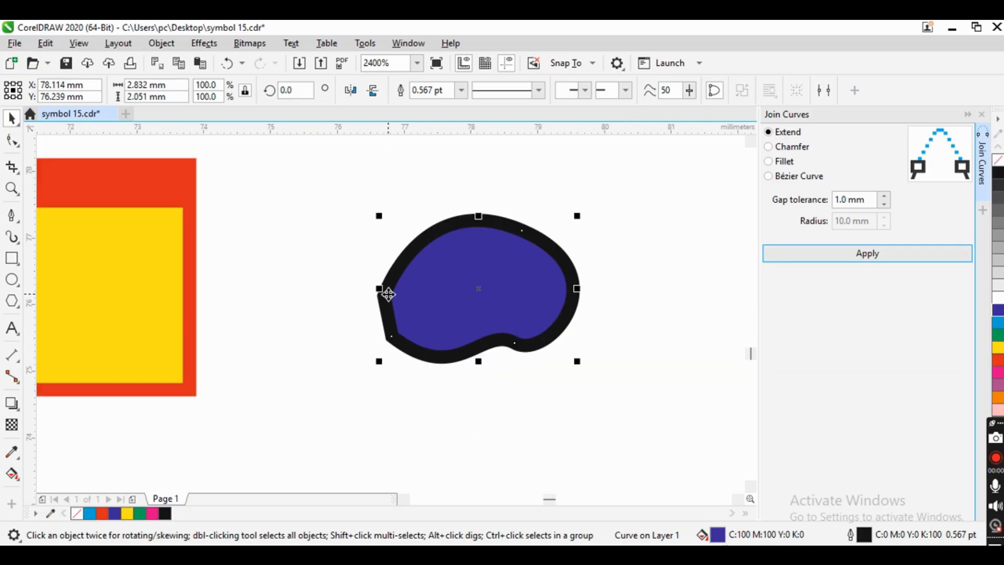
scroll(387, 291, "up", 1)
scroll(425, 290, "down", 1)
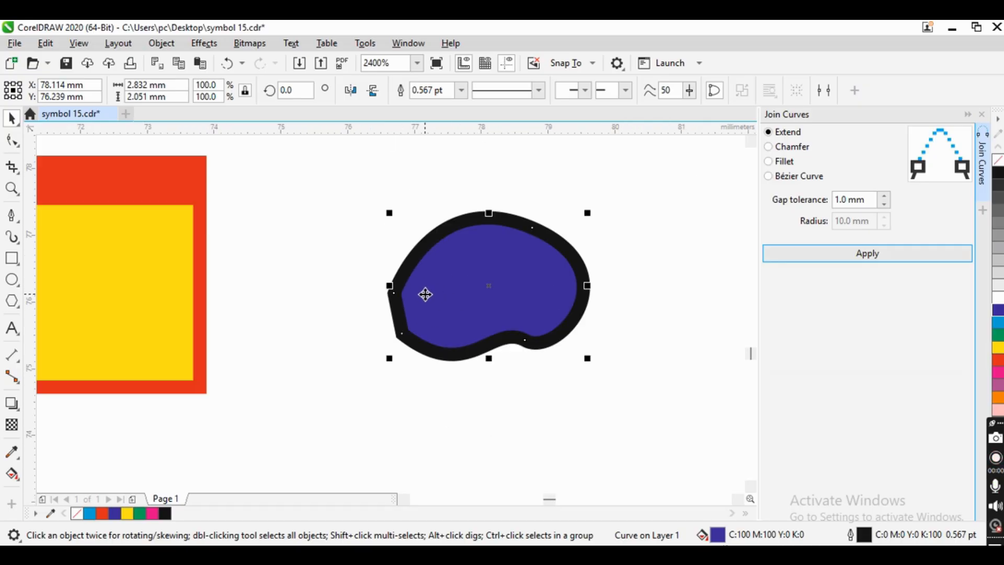
scroll(460, 285, "up", 1)
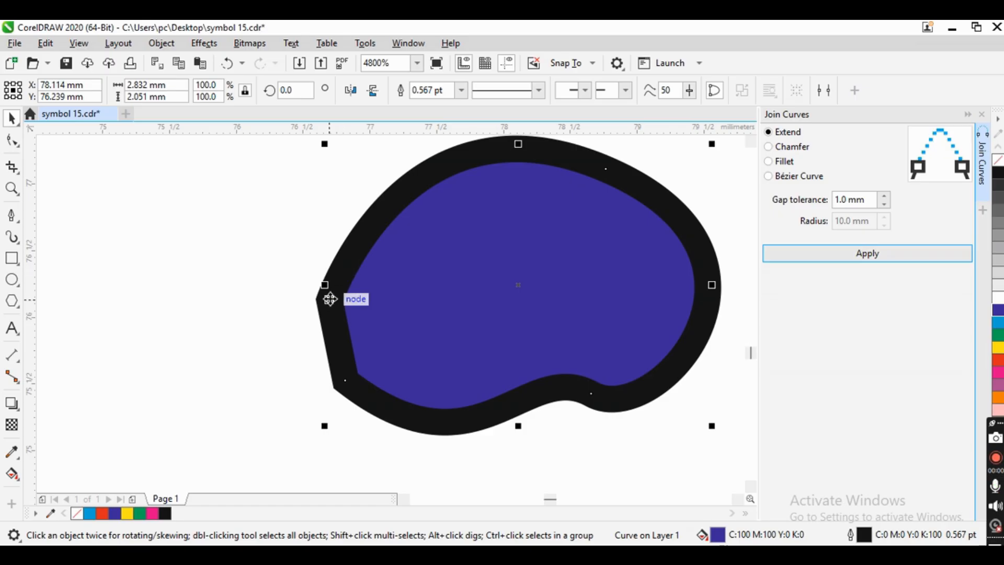
scroll(399, 320, "down", 2)
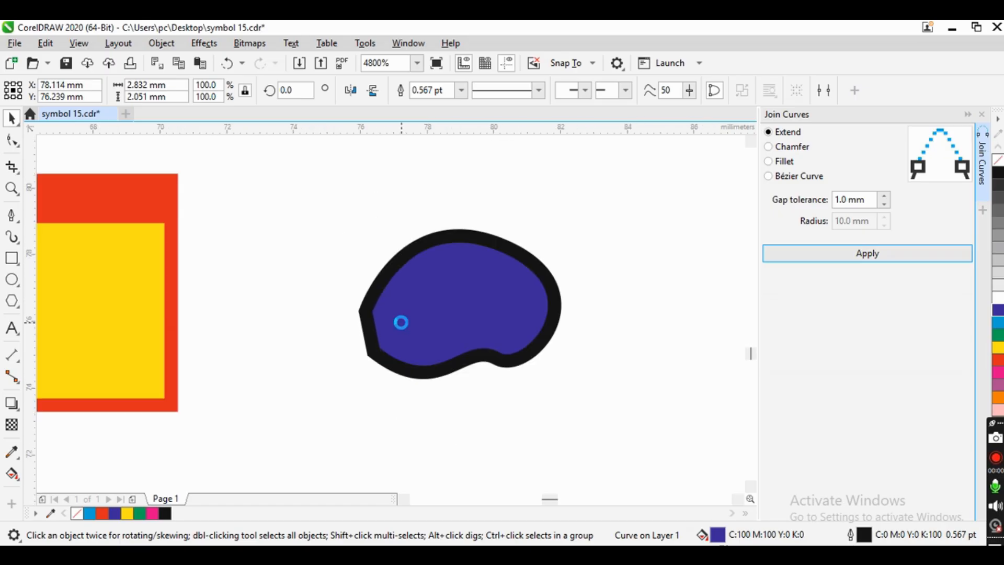
left_click_drag(538, 231, 349, 403)
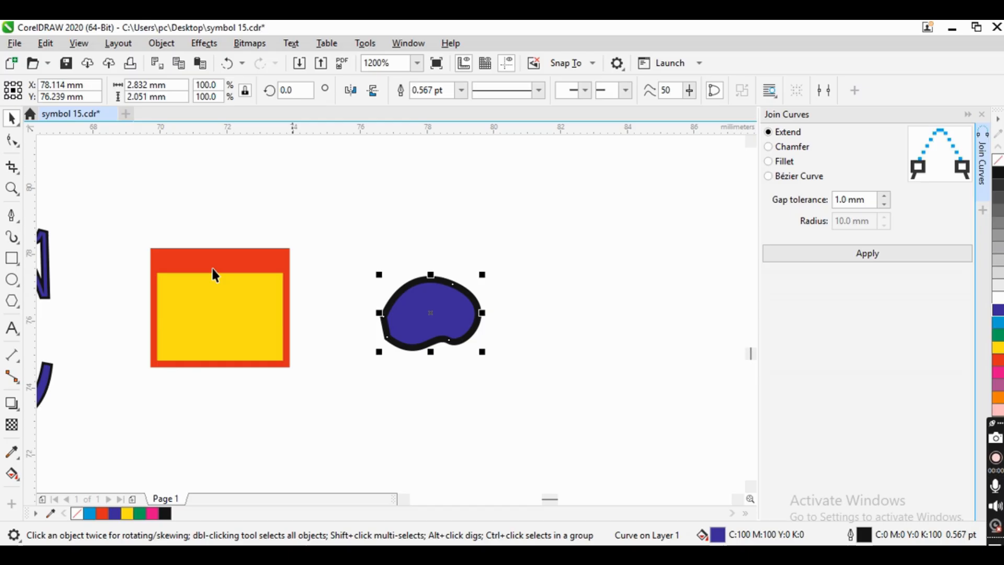
left_click(166, 44)
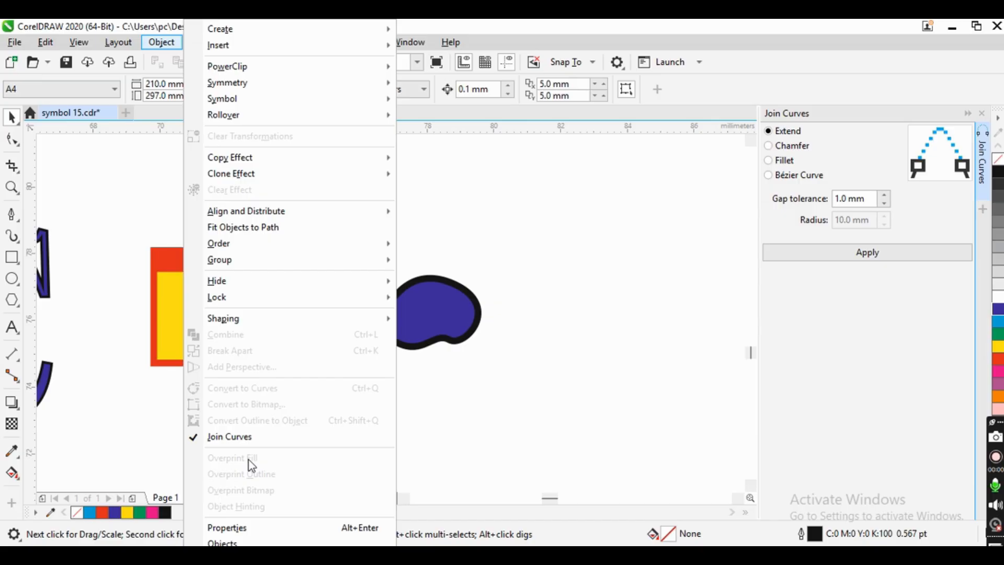
left_click(448, 336)
scroll(451, 337, "up", 4)
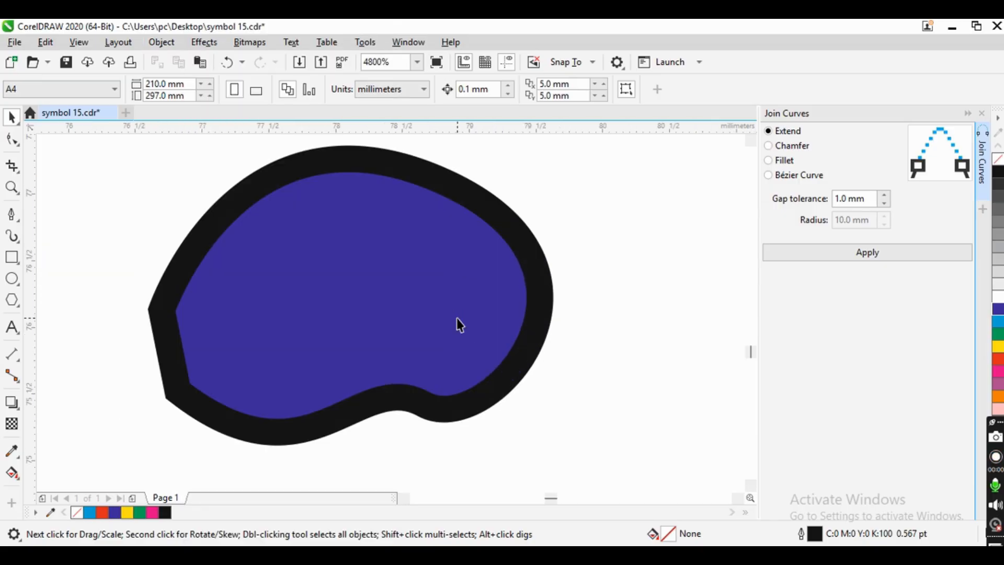
Step: Duplicate the closed blue shape, placing the copy about 2.1 mm to its right so the two overlap
left_click(337, 335)
scroll(339, 336, "down", 3)
scroll(361, 335, "up", 2)
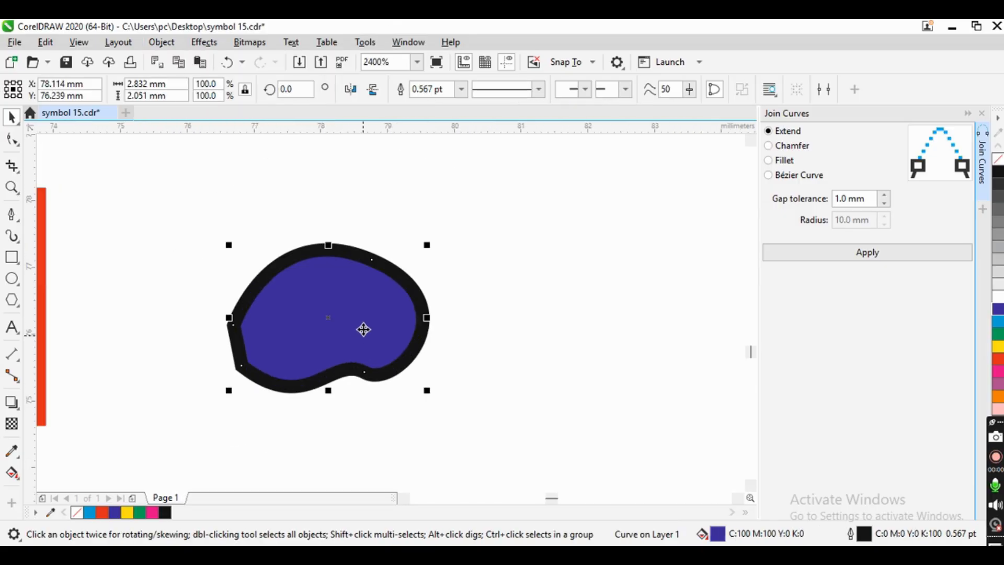
left_click_drag(330, 321, 485, 328)
left_click_drag(492, 294, 479, 294)
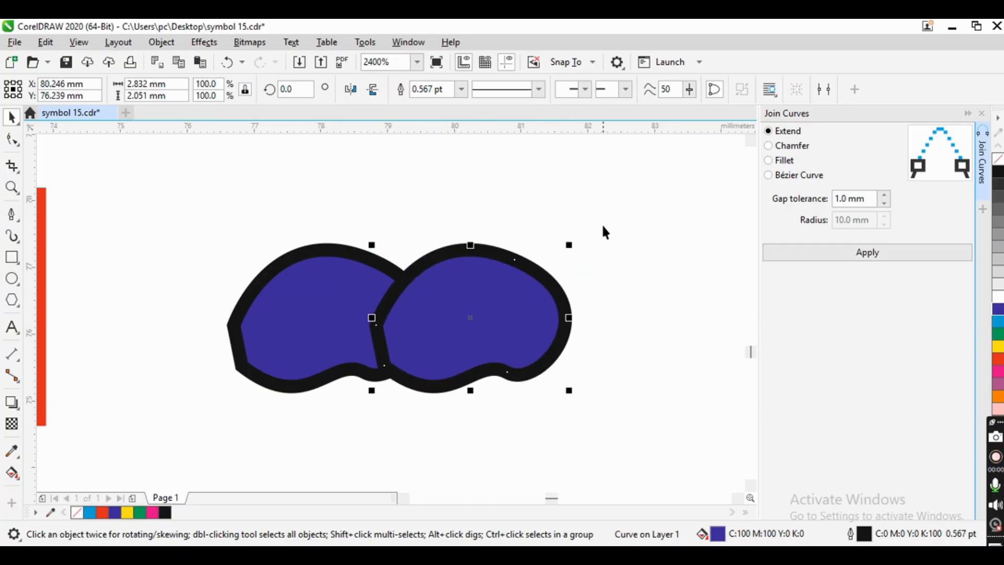
Step: Set the outline width of both overlapping blue shapes to Hairline
left_click_drag(600, 203, 195, 438)
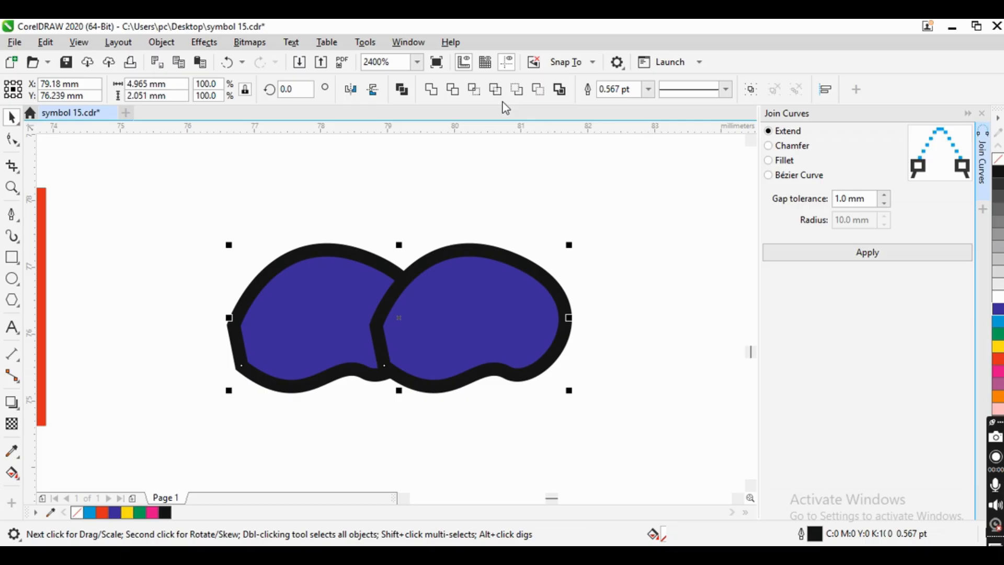
left_click(649, 89)
key("Escape")
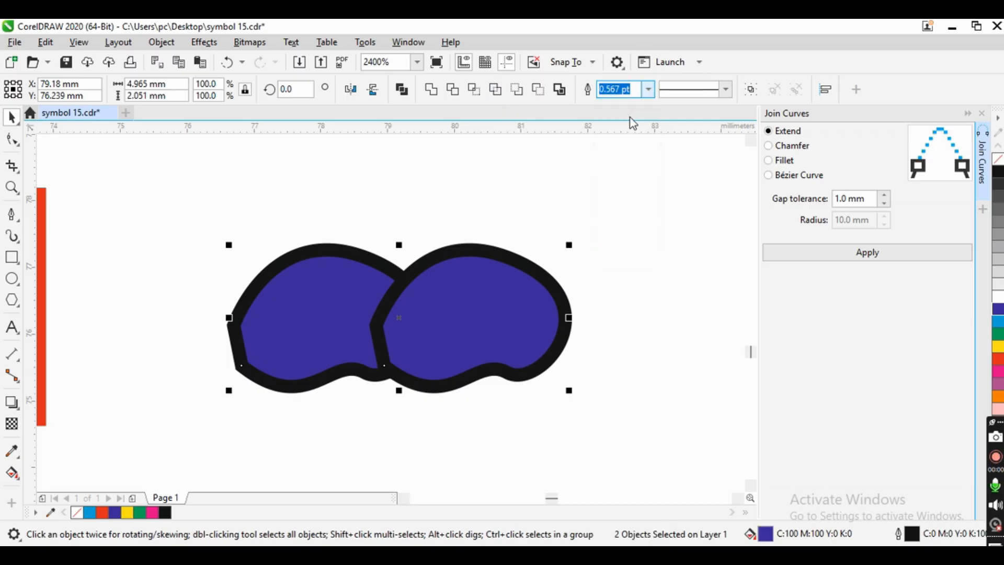
left_click(406, 337)
scroll(405, 336, "up", 2)
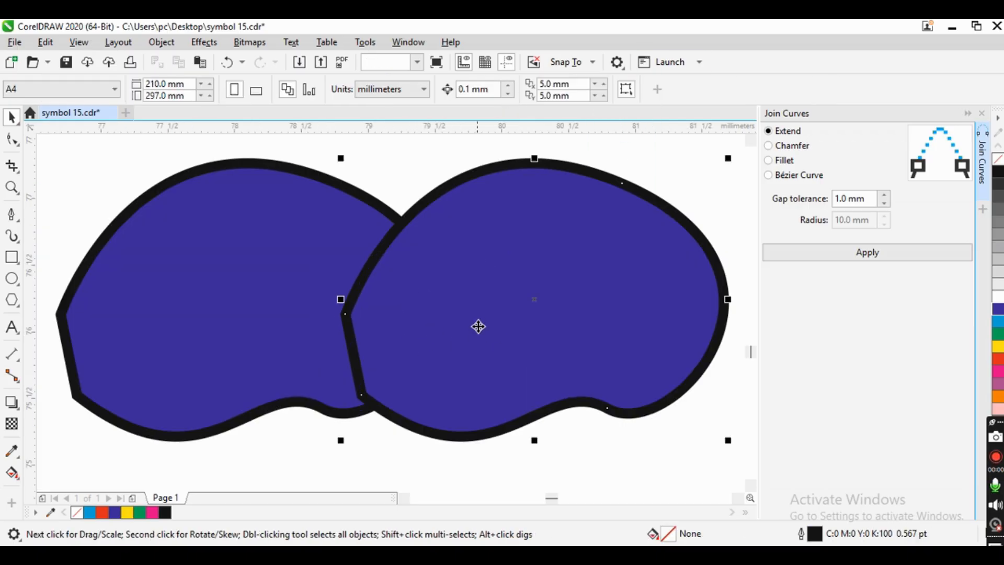
left_click(318, 312)
scroll(332, 320, "down", 3)
scroll(335, 322, "up", 3)
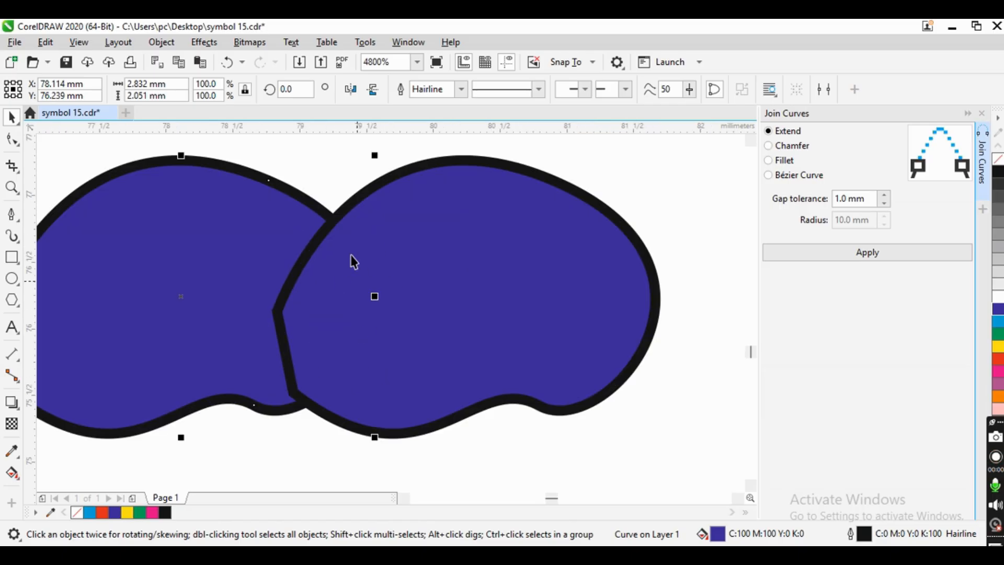
scroll(347, 321, "down", 3)
scroll(351, 323, "up", 3)
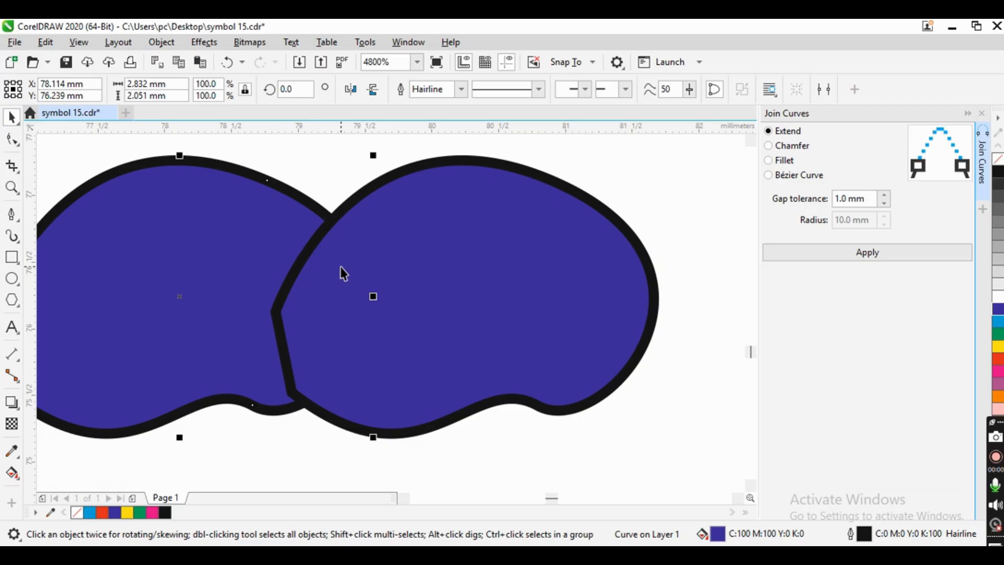
scroll(392, 289, "down", 3)
Step: Fill the original shape on the left of the overlapping pair with green
left_click(463, 244)
scroll(389, 283, "up", 1)
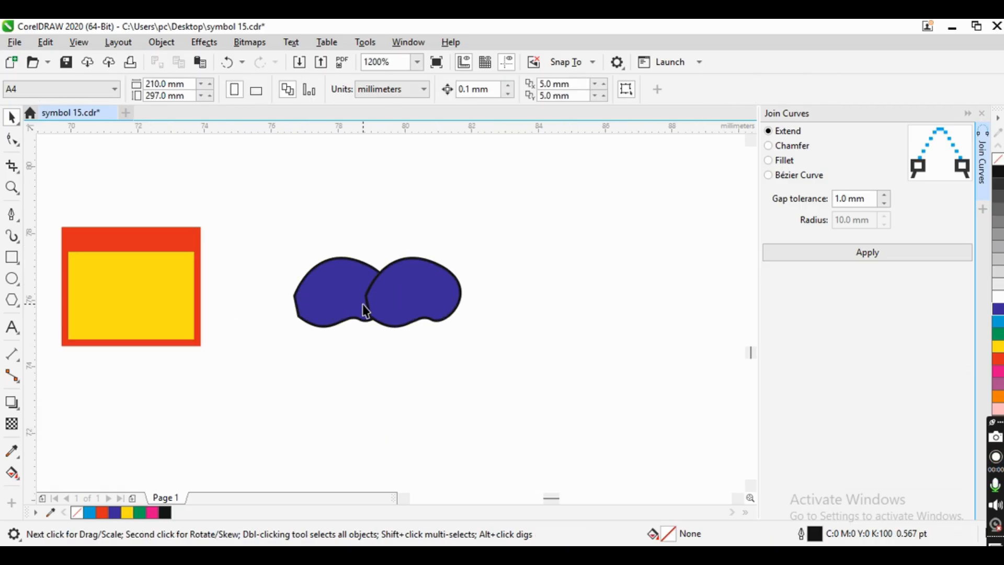
scroll(365, 311, "up", 1)
left_click_drag(596, 180, 224, 398)
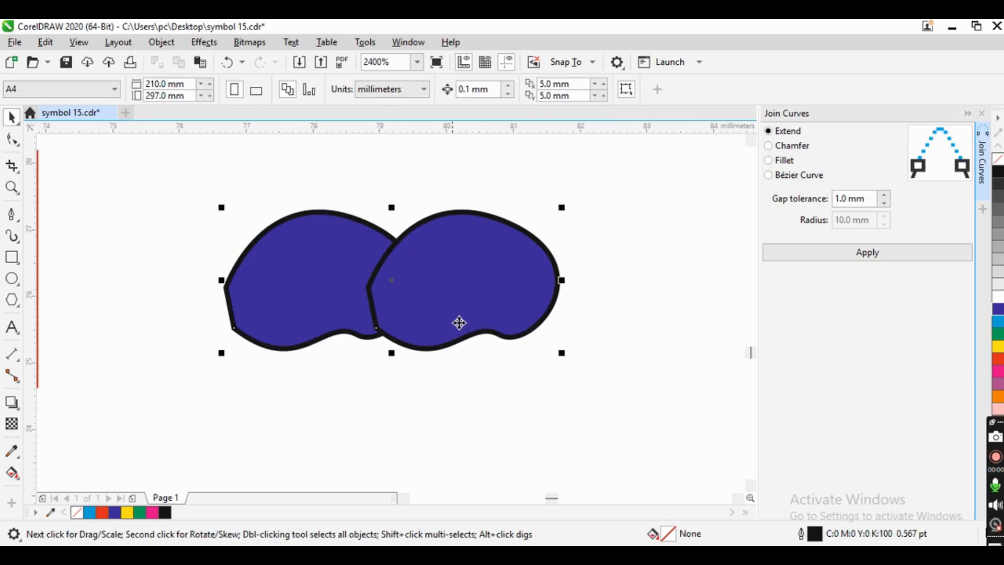
left_click(333, 247)
left_click(348, 208)
left_click(345, 221)
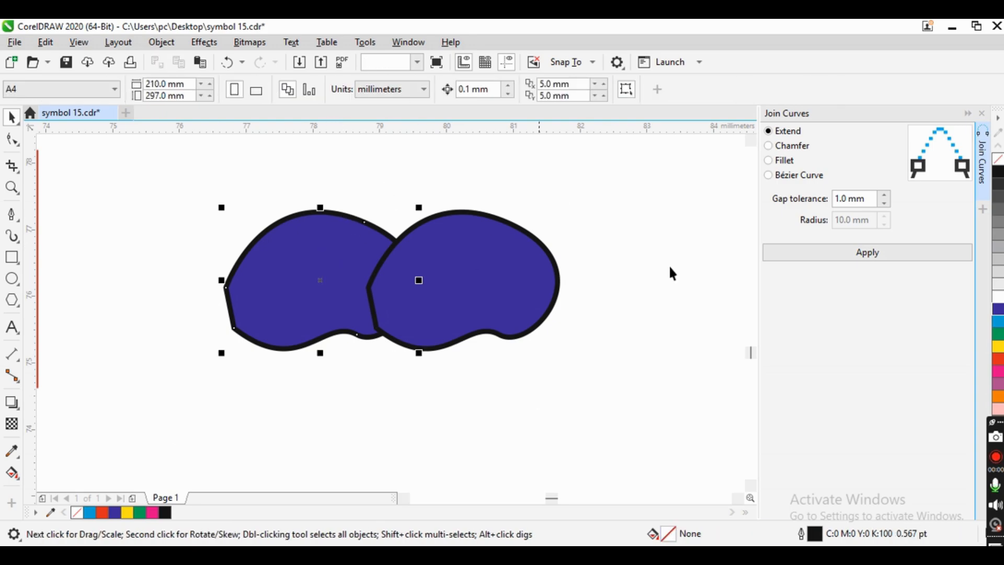
left_click(998, 335)
left_click(509, 317)
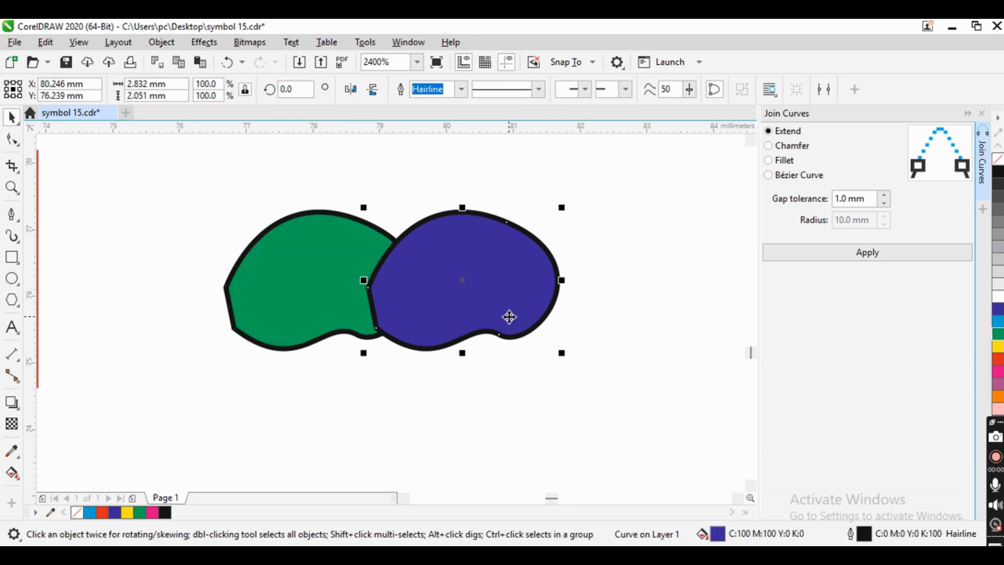
Step: Apply Overprint Fill to both the green and the blue shape
scroll(407, 262, "up", 2)
scroll(412, 268, "down", 2)
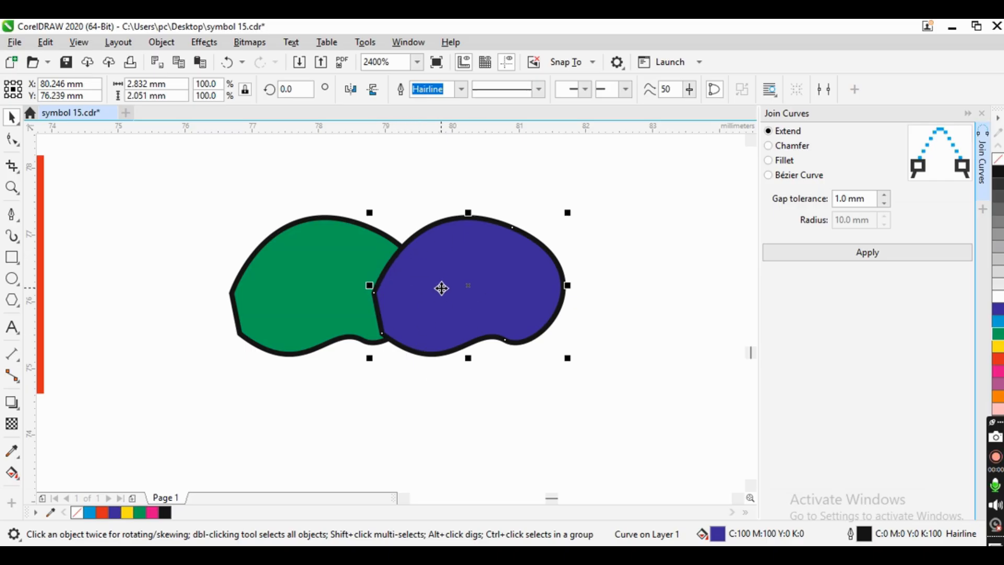
left_click_drag(626, 169, 190, 440)
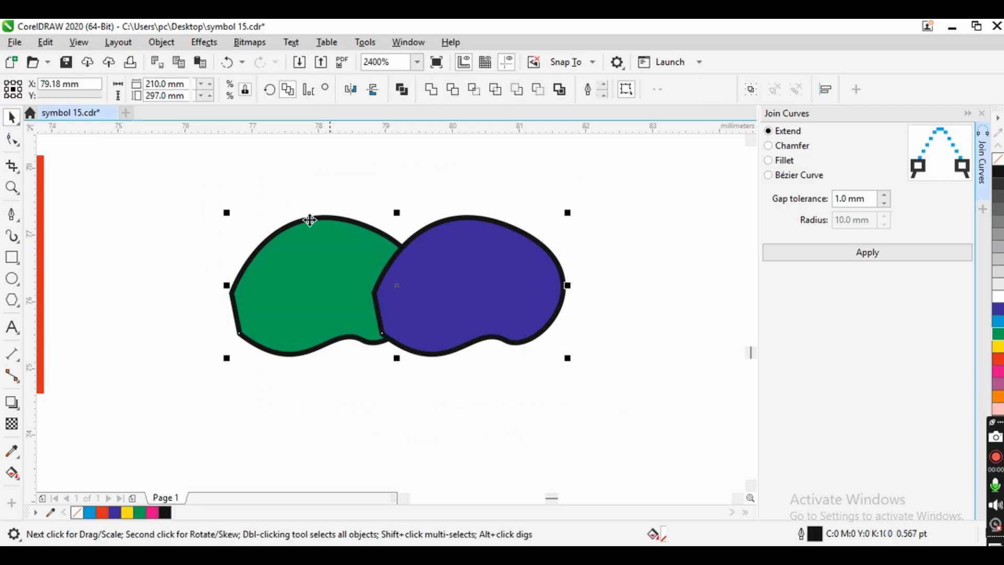
left_click(163, 43)
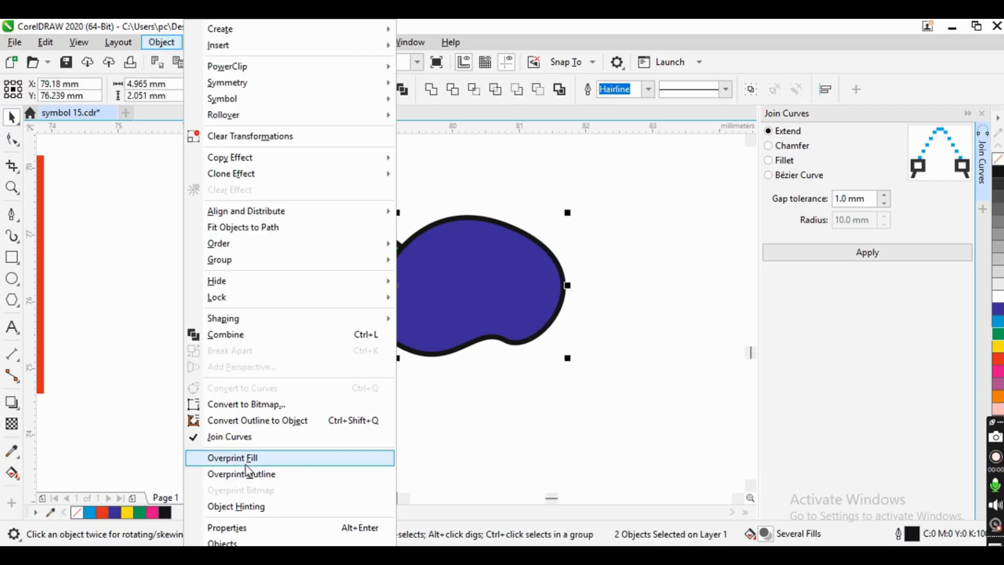
left_click(244, 463)
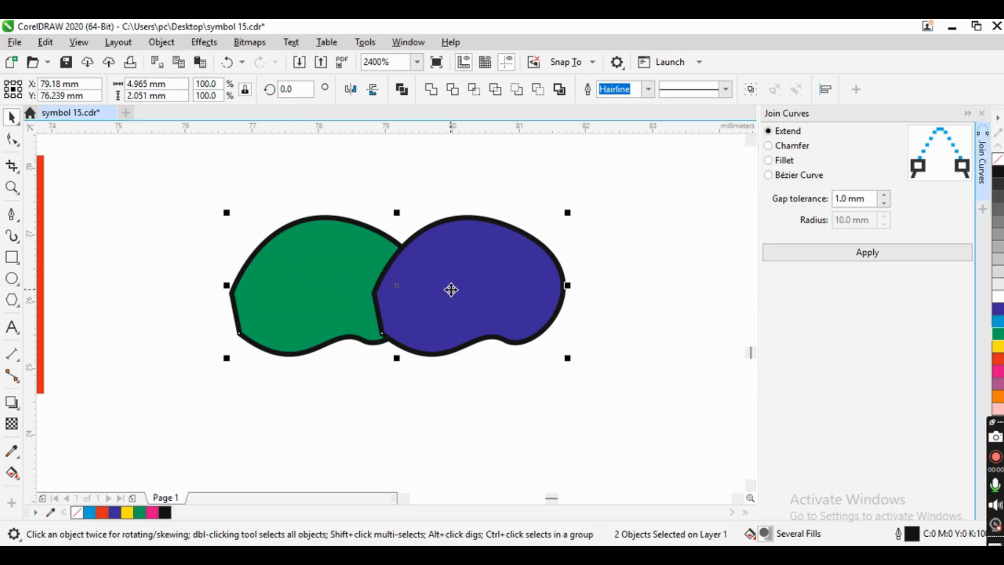
Step: Turn on Simulate Overprints and inspect the overlap between the green and blue shapes
left_click(80, 43)
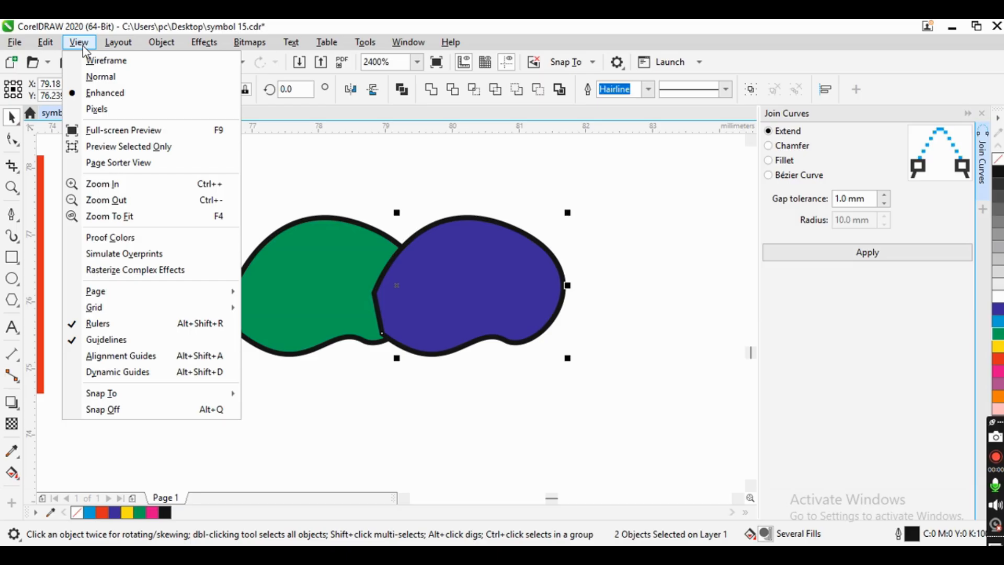
left_click(172, 258)
left_click(359, 209)
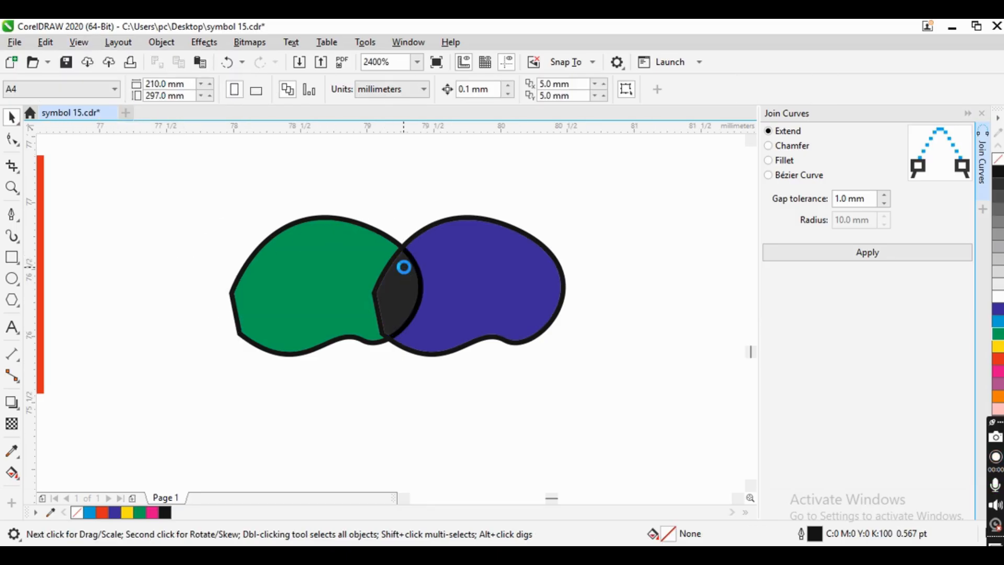
scroll(404, 267, "up", 4)
scroll(375, 316, "down", 4)
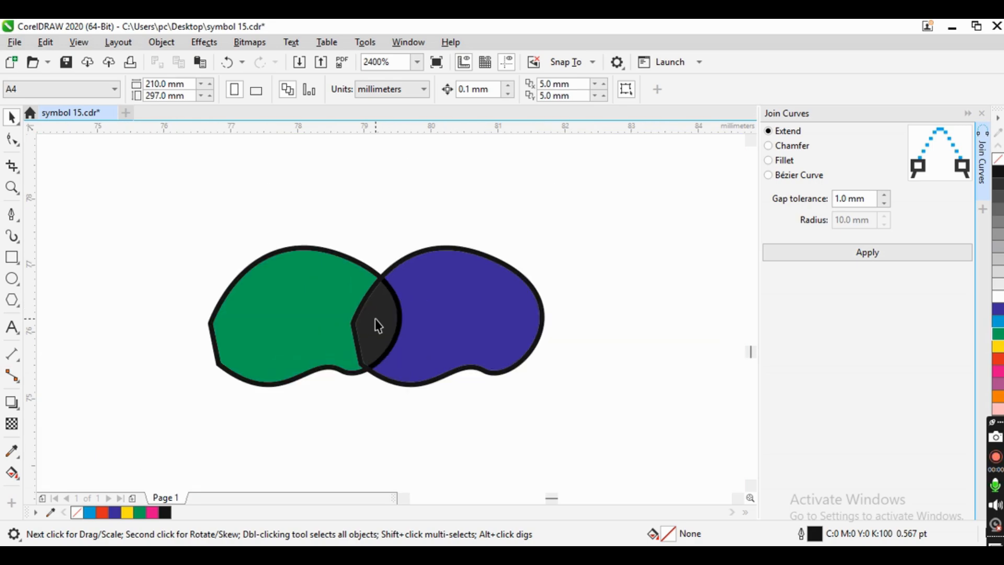
scroll(375, 316, "up", 4)
scroll(381, 340, "down", 4)
scroll(384, 348, "up", 4)
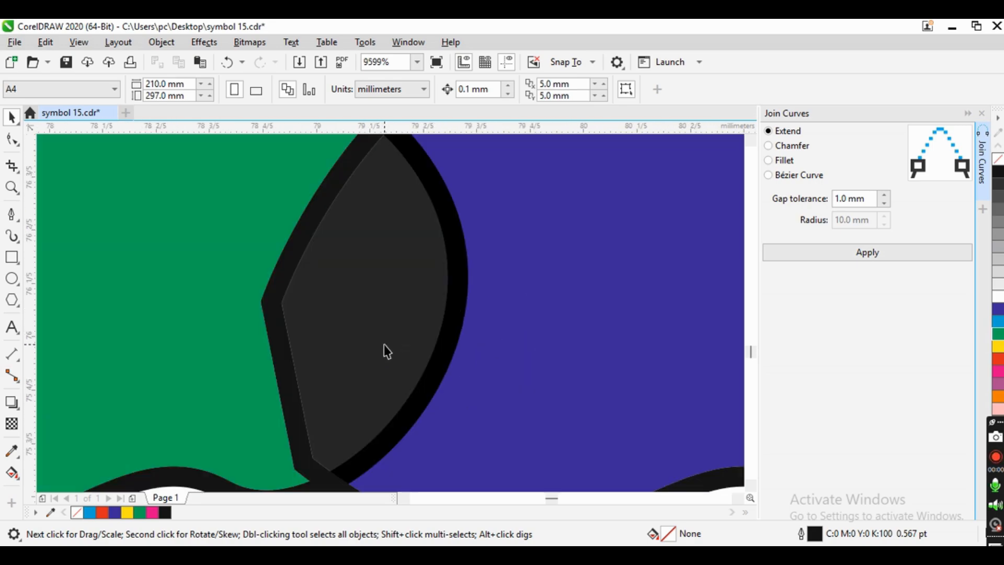
scroll(388, 320, "down", 4)
Step: Move the blue shape about 0.3 mm left, farther over the green one, and dismiss the low-battery alert
left_click(427, 301)
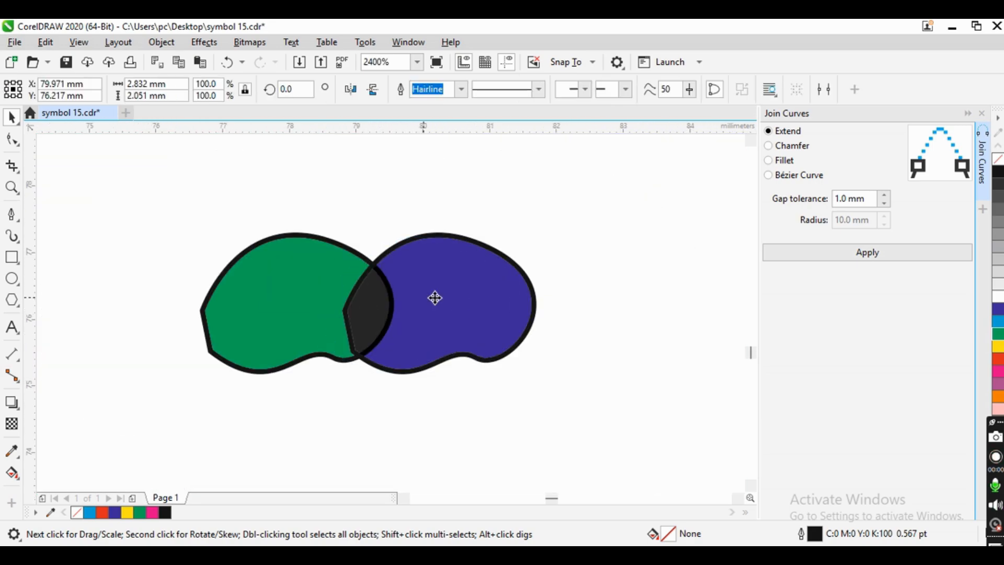
left_click_drag(454, 302, 438, 304)
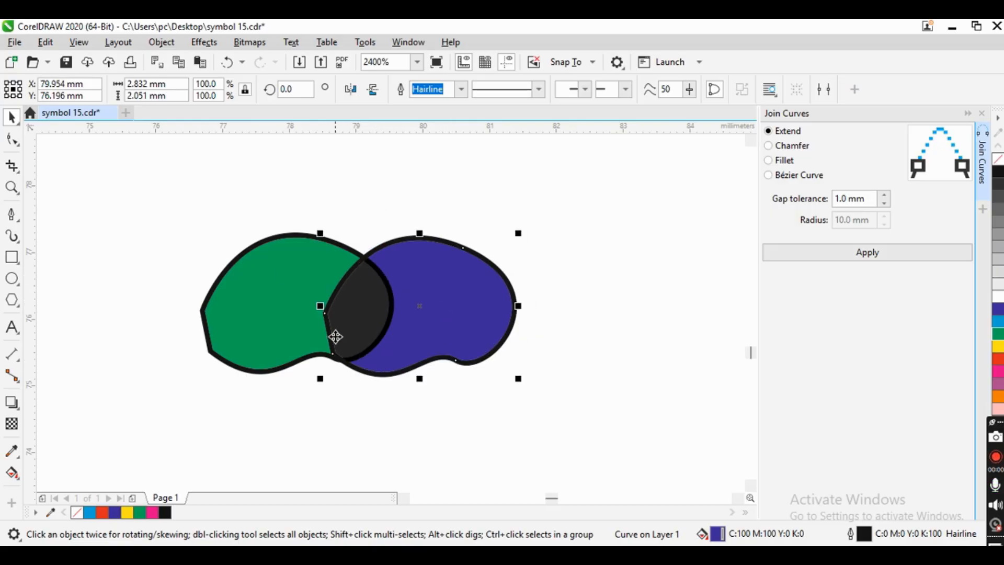
scroll(358, 298, "up", 1)
scroll(408, 328, "down", 2)
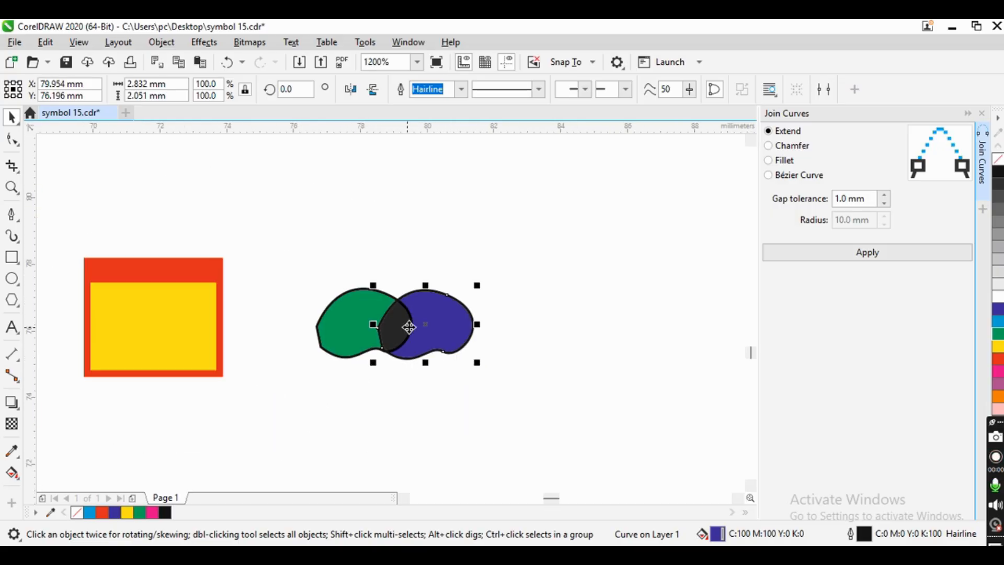
scroll(401, 324, "up", 2)
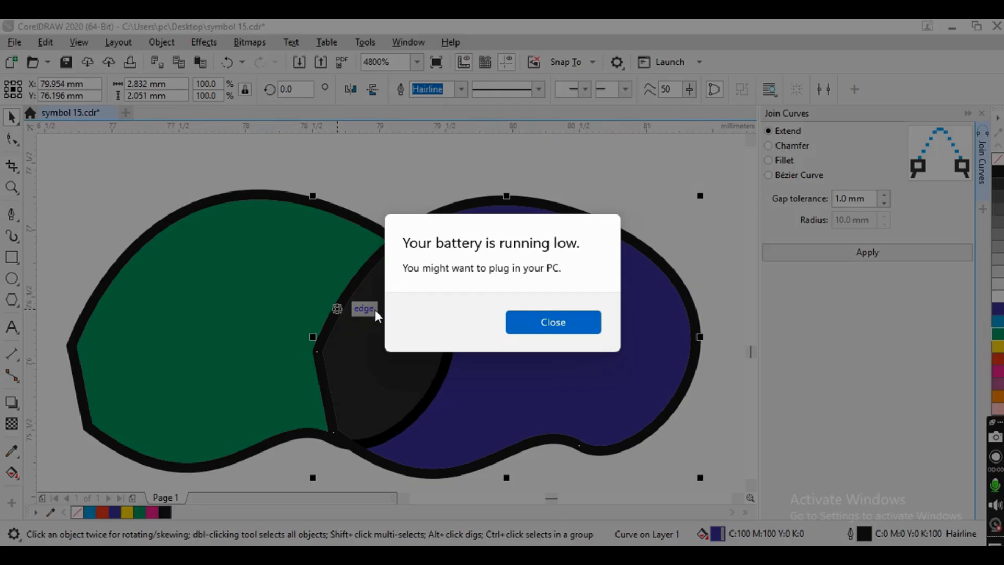
left_click(537, 317)
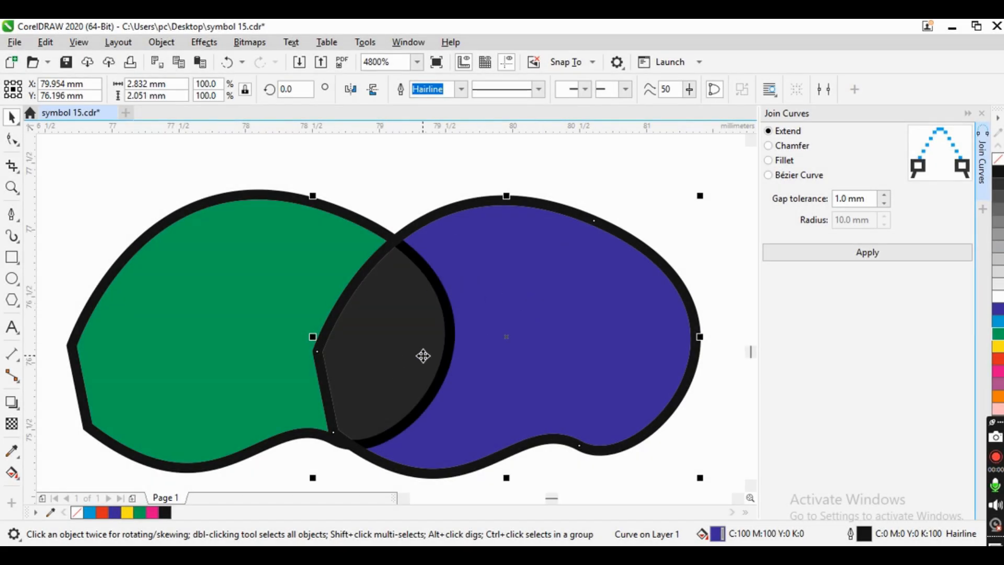
scroll(426, 353, "down", 3)
scroll(428, 349, "up", 3)
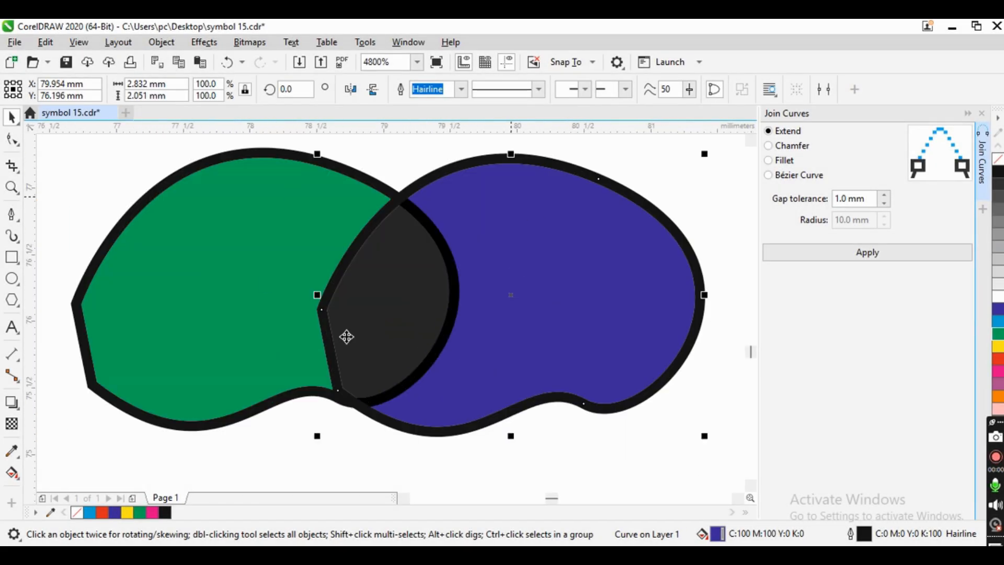
scroll(418, 346, "down", 3)
scroll(417, 345, "up", 3)
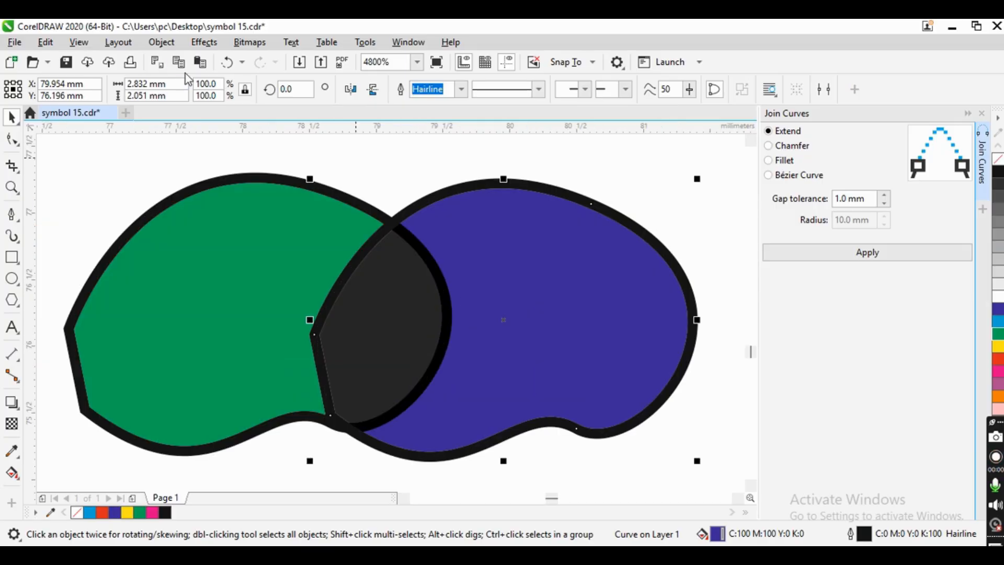
Step: Open the object properties of the selected blue shape
left_click(161, 42)
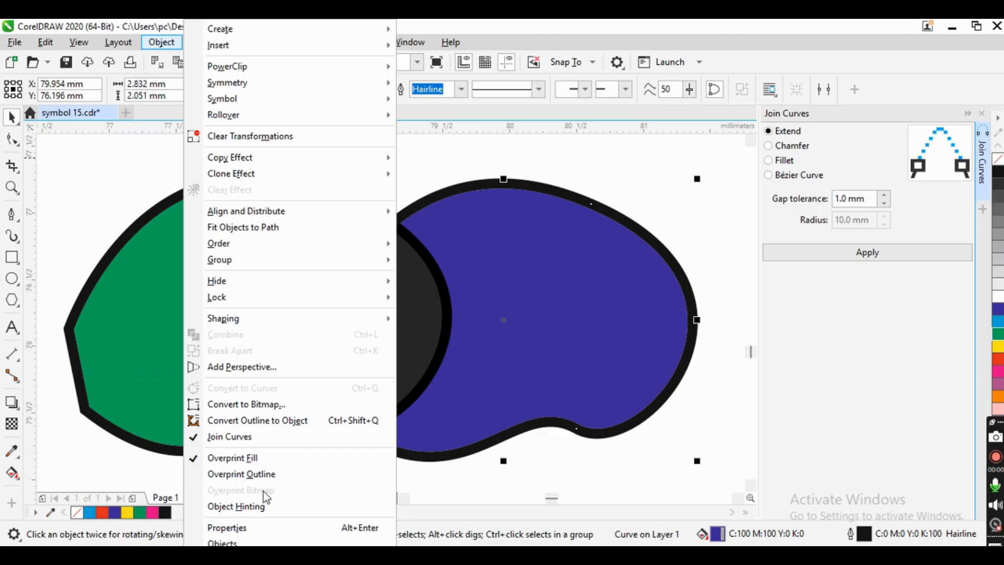
scroll(434, 331, "down", 5)
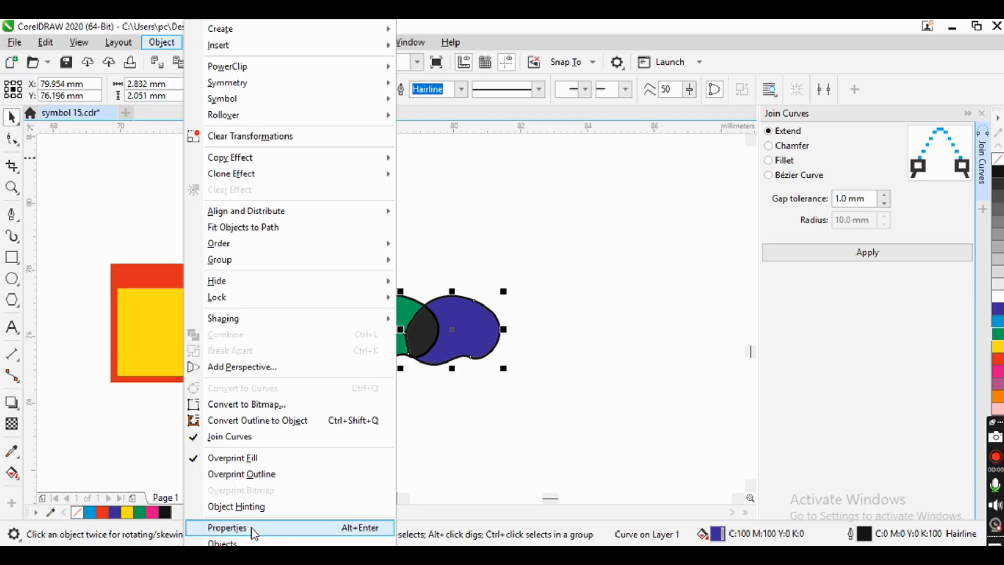
left_click(250, 528)
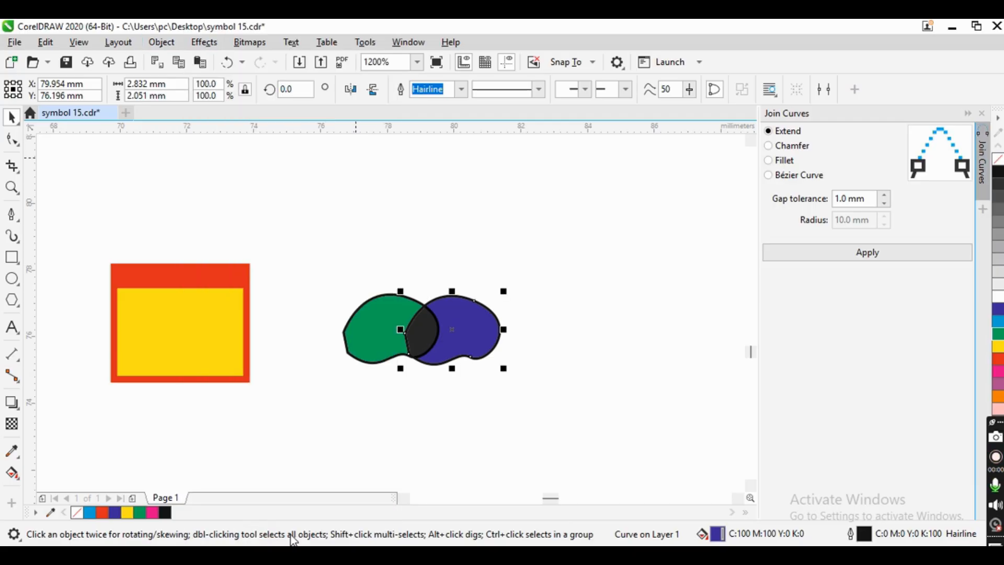
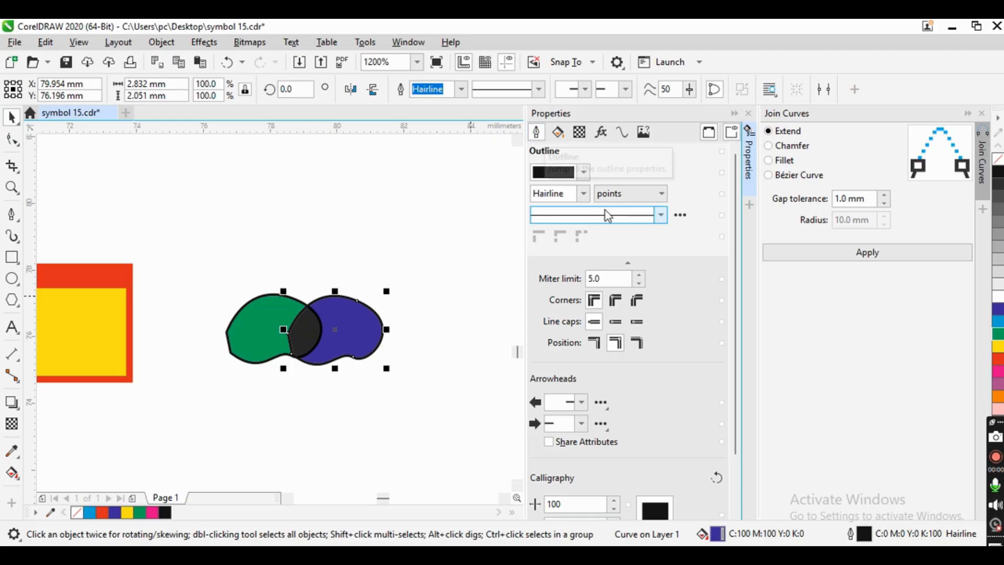
Step: Try a 3.0 pt outline width on the blue shape, return it to Hairline and deselect the shape
left_click(584, 193)
left_click(564, 283)
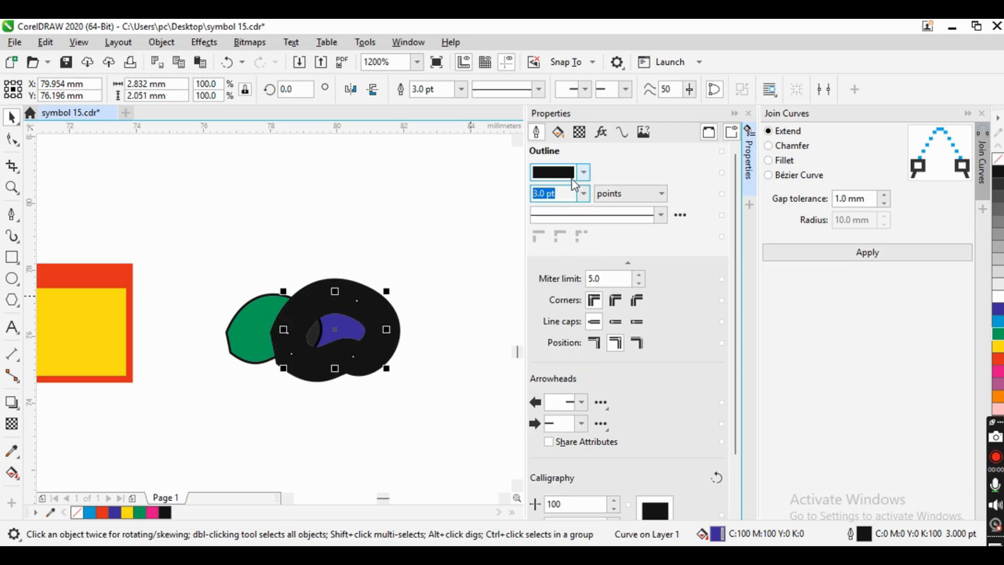
left_click(584, 172)
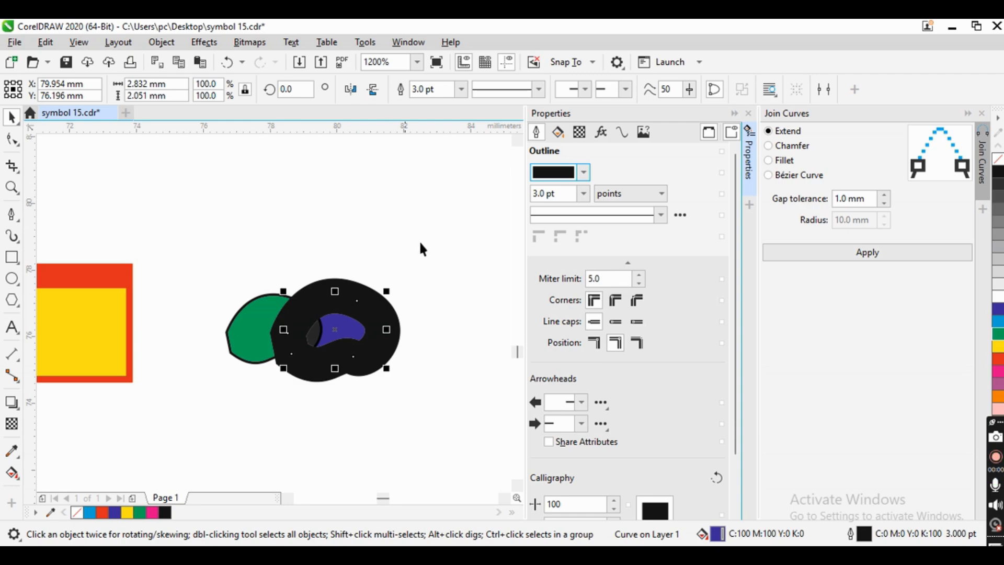
left_click(584, 194)
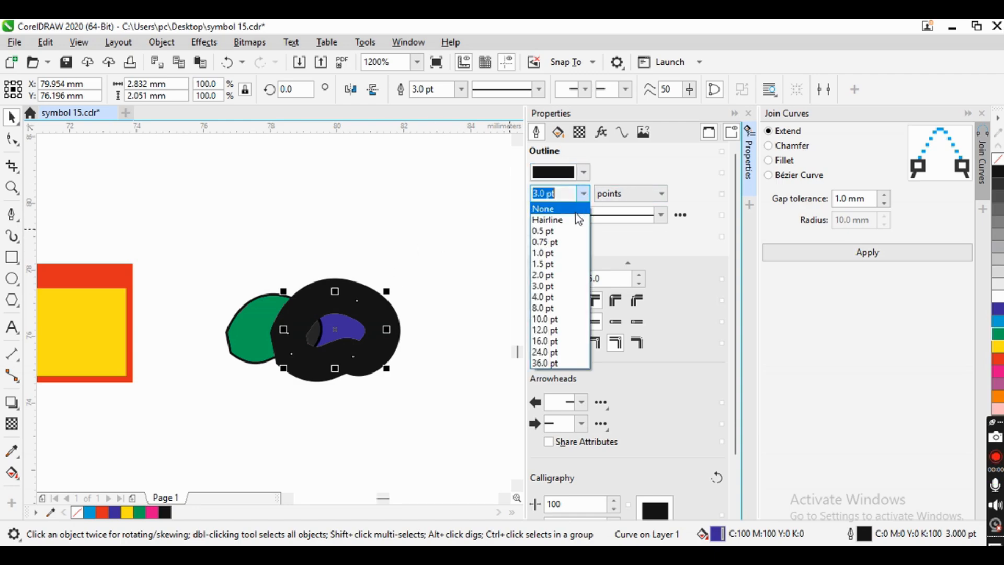
left_click(575, 224)
left_click(460, 219)
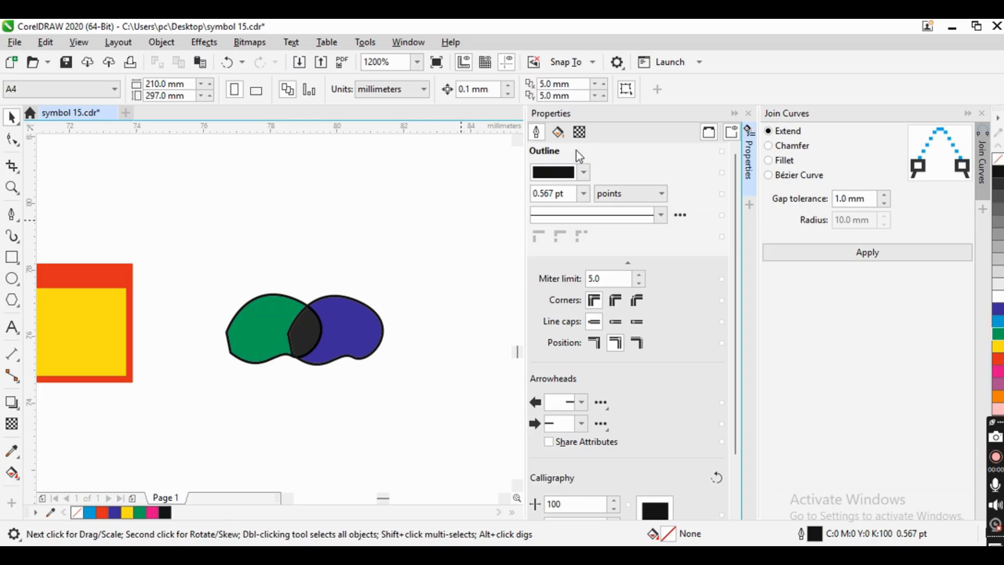
Step: Examine the default fill, transparency and outline properties down to the calligraphy options, and close the Properties docker
left_click(558, 133)
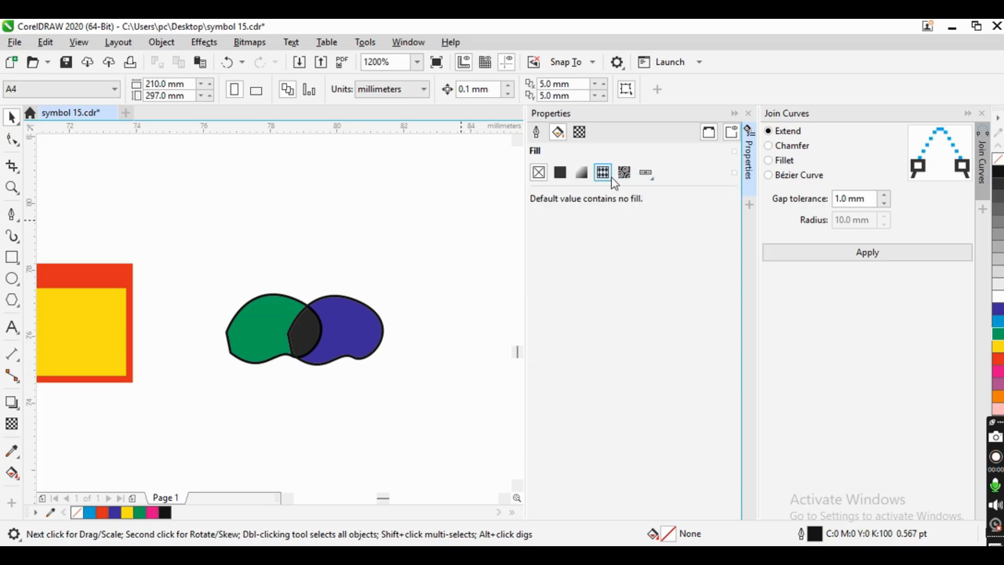
left_click(580, 132)
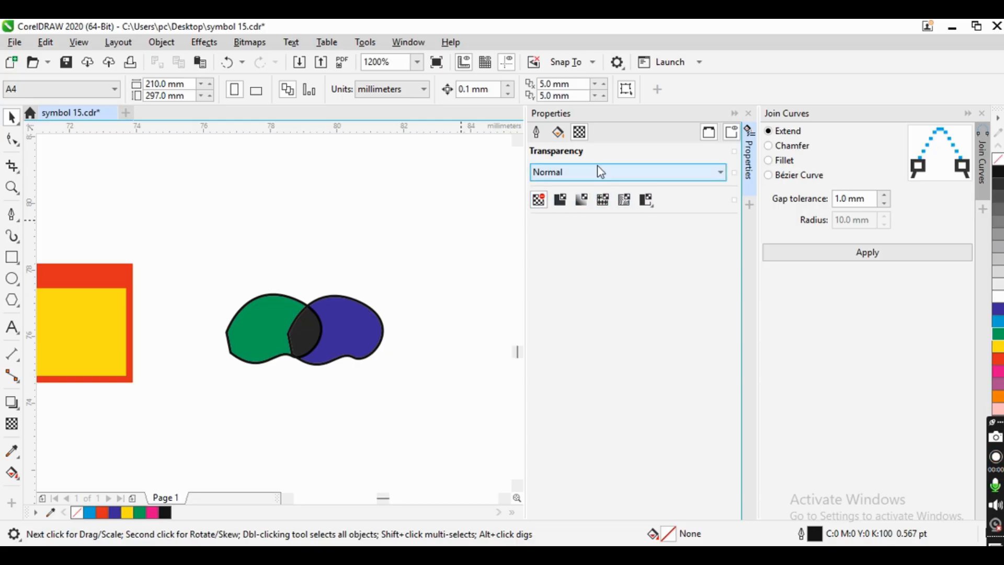
left_click(539, 134)
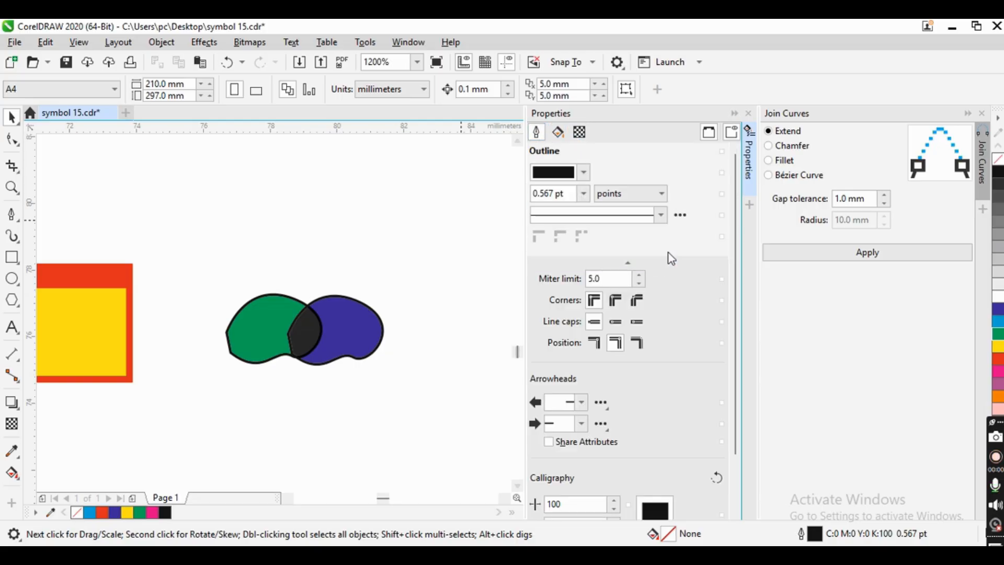
left_click_drag(735, 199, 743, 339)
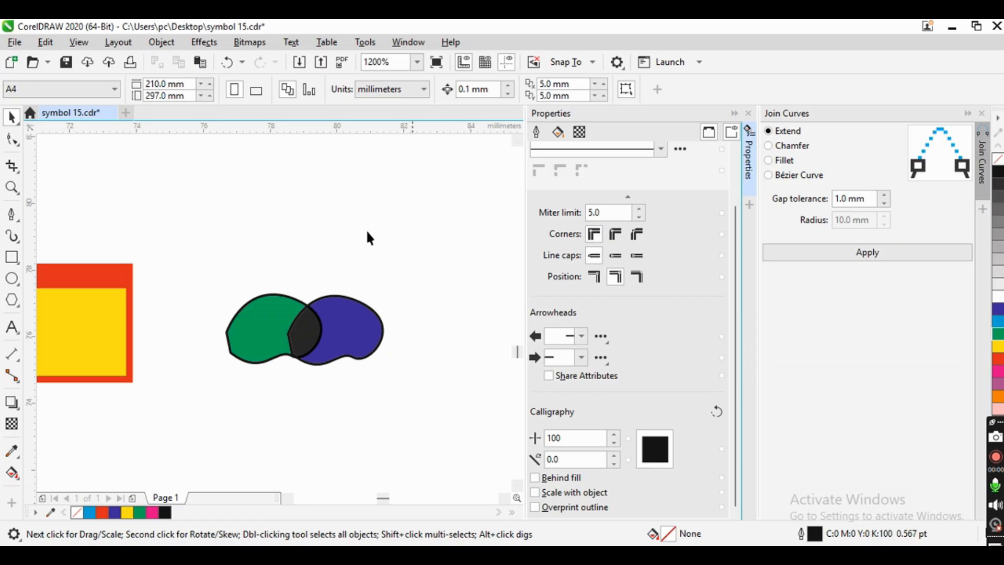
left_click(747, 113)
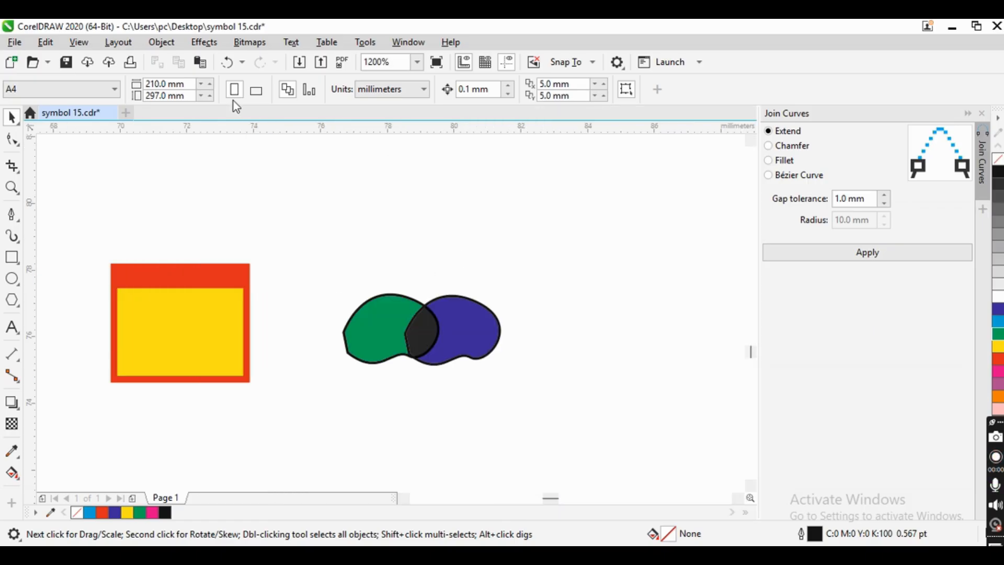
Step: Examine the page, layer and master page structure in the Objects docker and close it
left_click(167, 43)
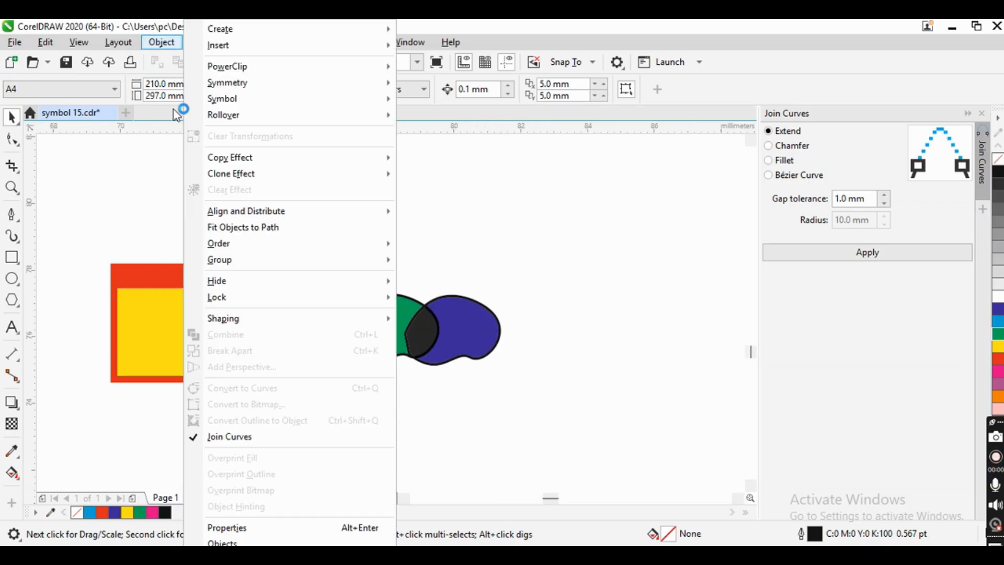
left_click(238, 541)
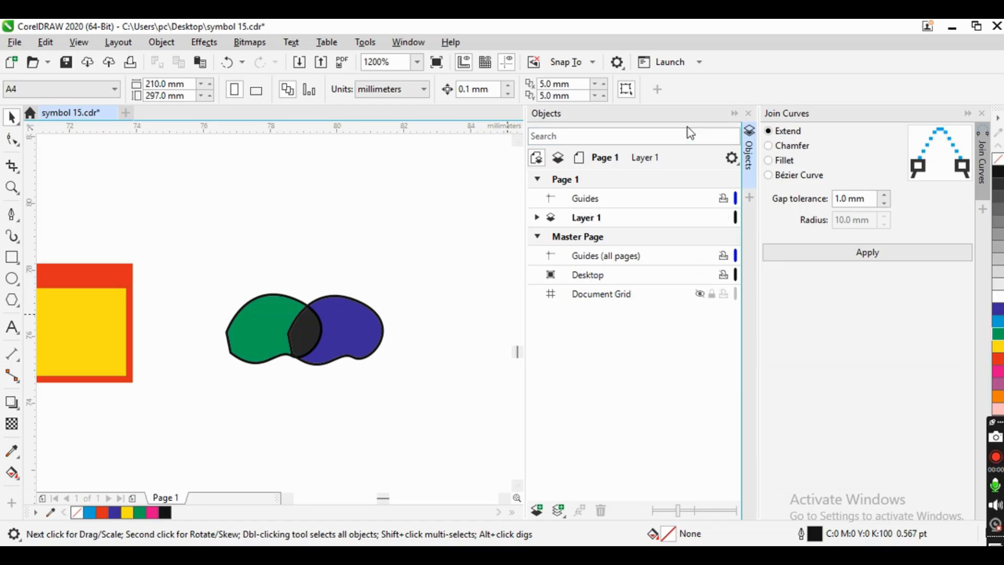
left_click(749, 113)
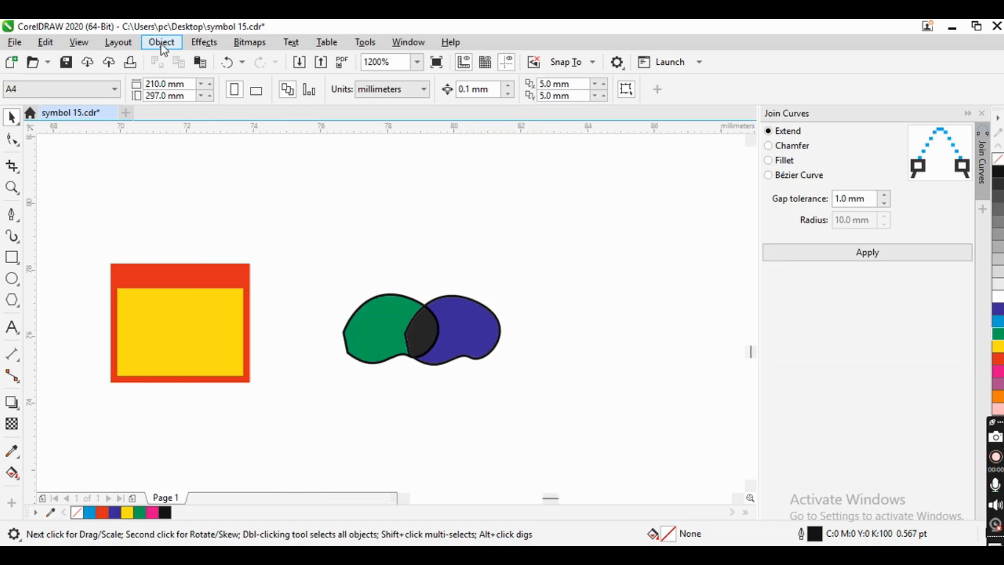
left_click(161, 44)
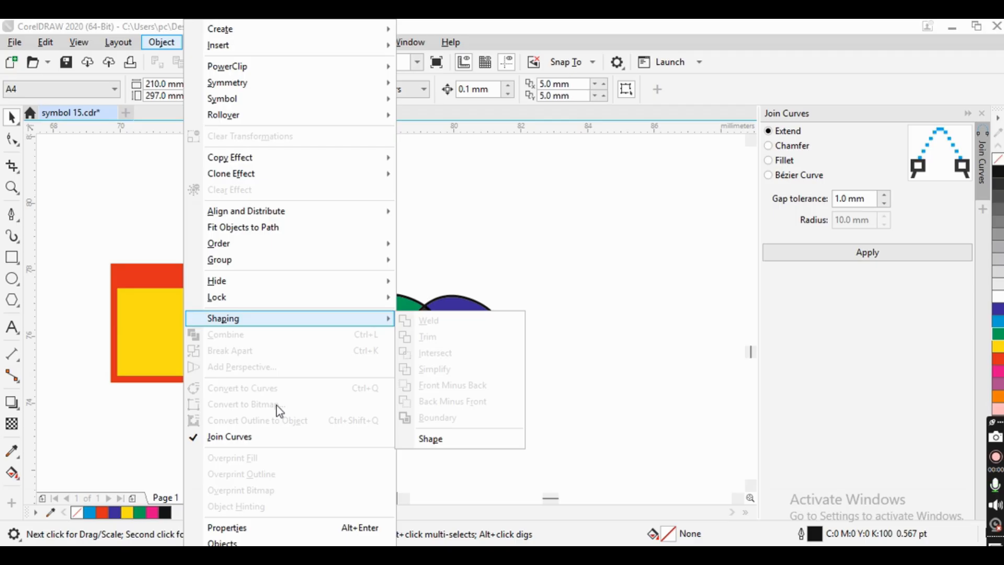
left_click(551, 234)
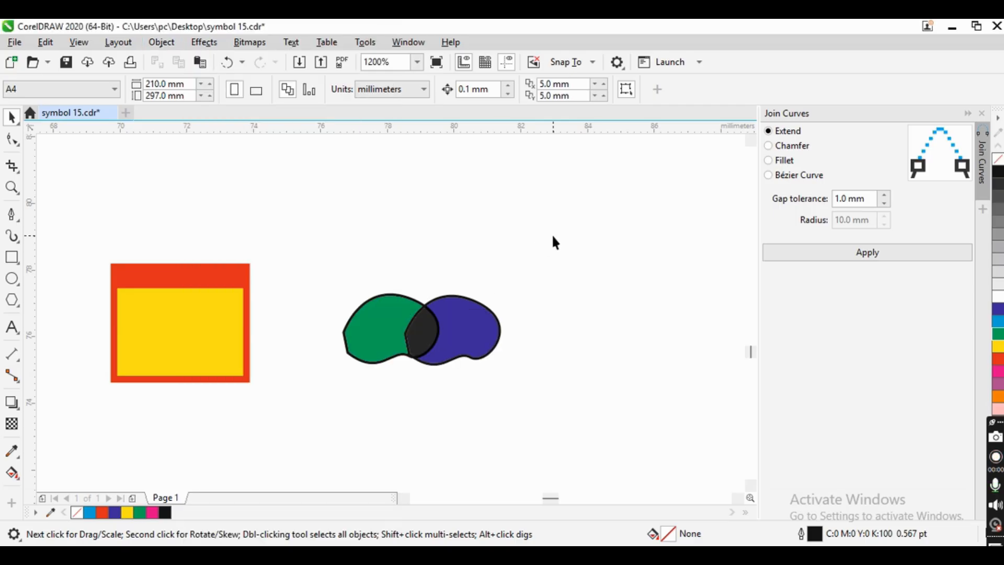
Step: Close the Join Curves docker and bring the letter C, the rectangles and the overlapping shapes into view together
left_click(982, 113)
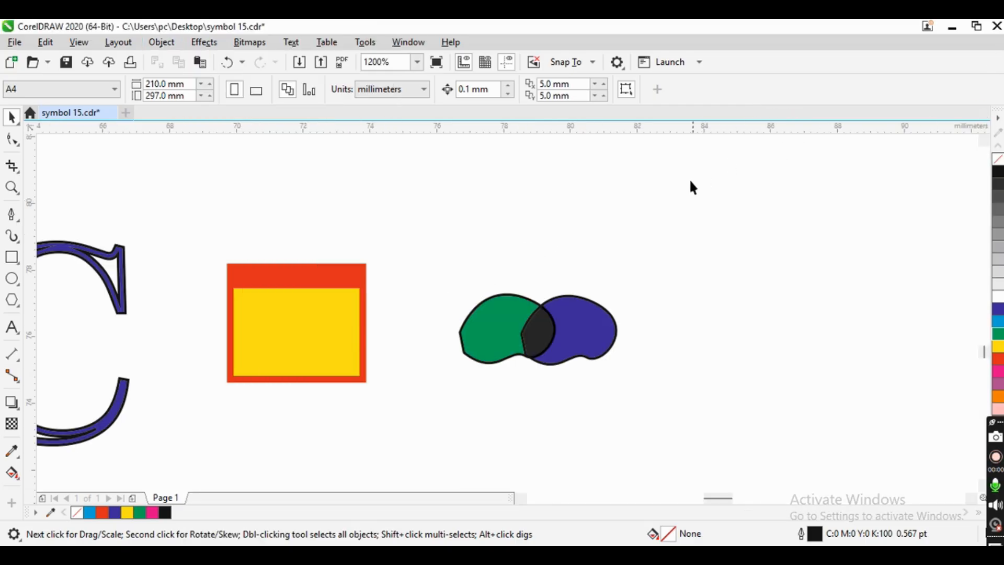
scroll(601, 242, "down", 5)
scroll(560, 251, "up", 4)
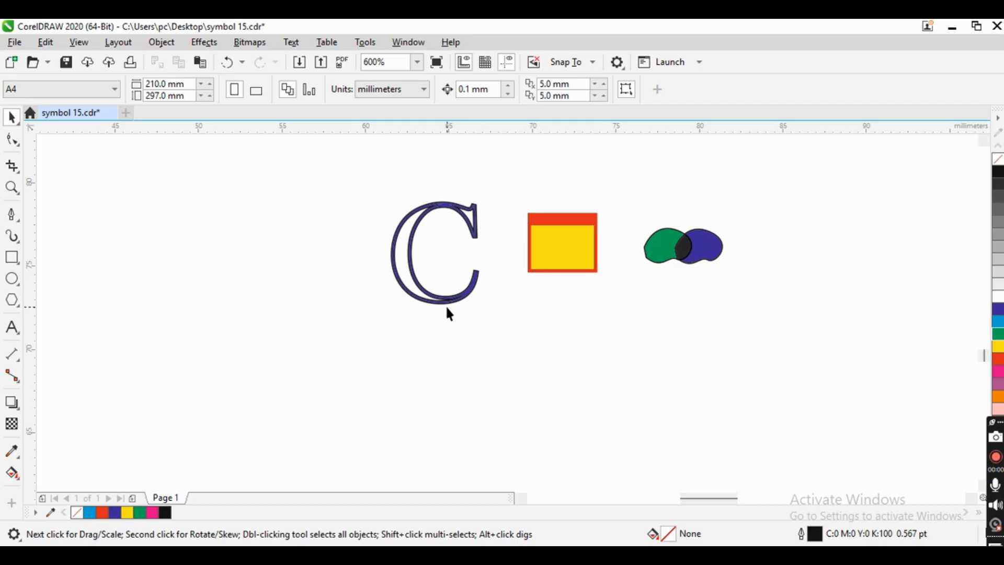
scroll(448, 314, "down", 2)
scroll(478, 309, "up", 3)
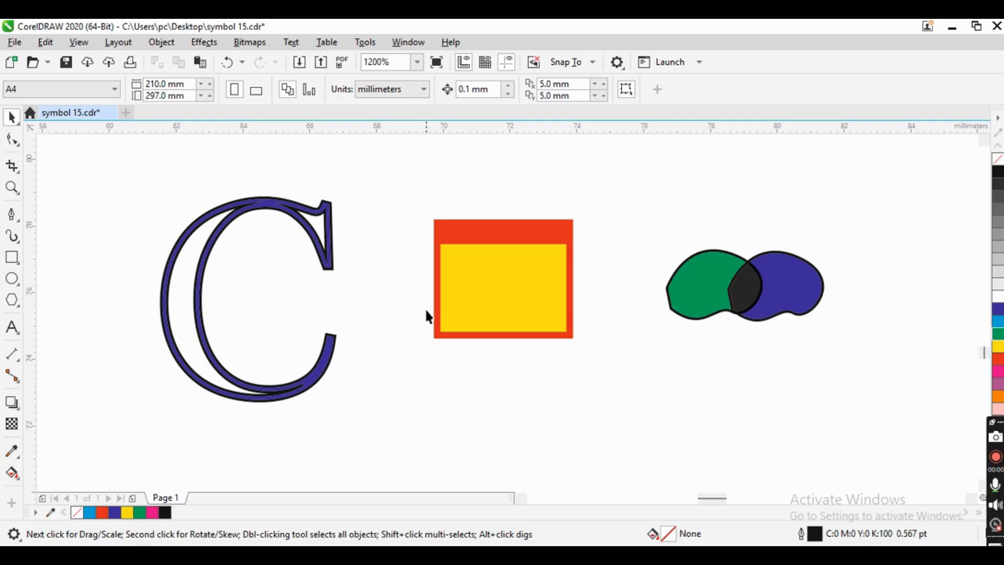
left_click(999, 467)
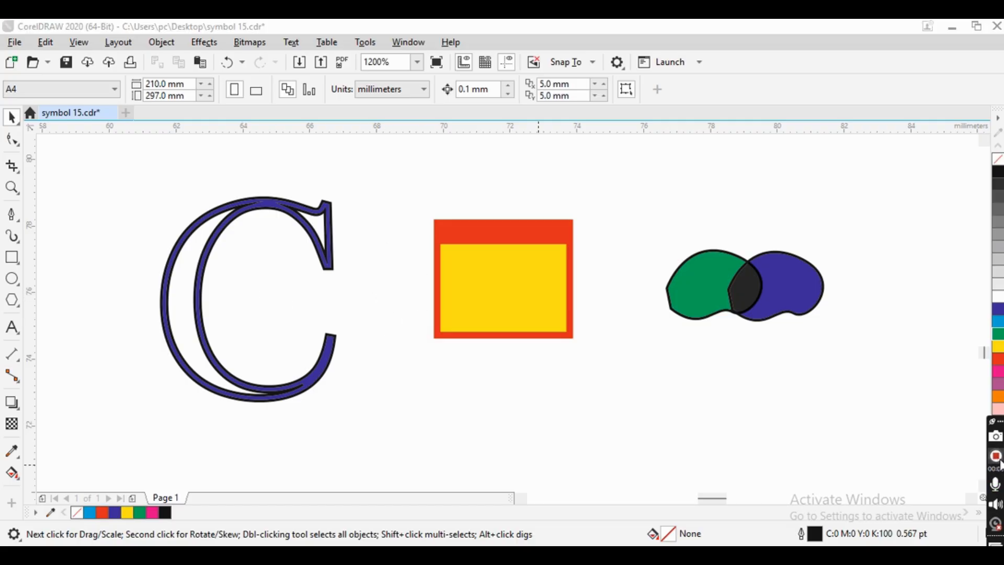